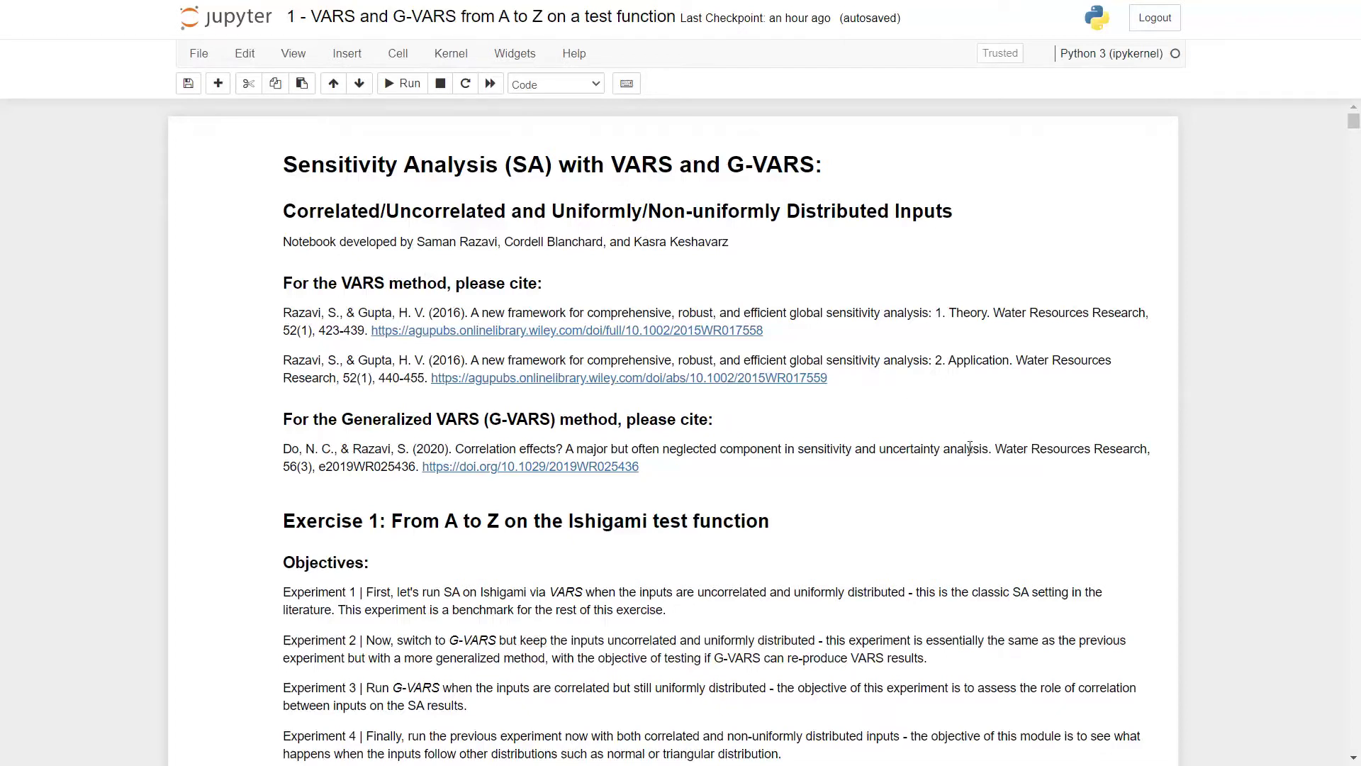
- Run the first code cell, which imports numpy, pandas, matplotlib.pyplot and the VARS, GVARS and Model classes from varstool
{"action": "scroll", "coordinate": [969, 447], "scroll_direction": "down", "scroll_amount": 3}
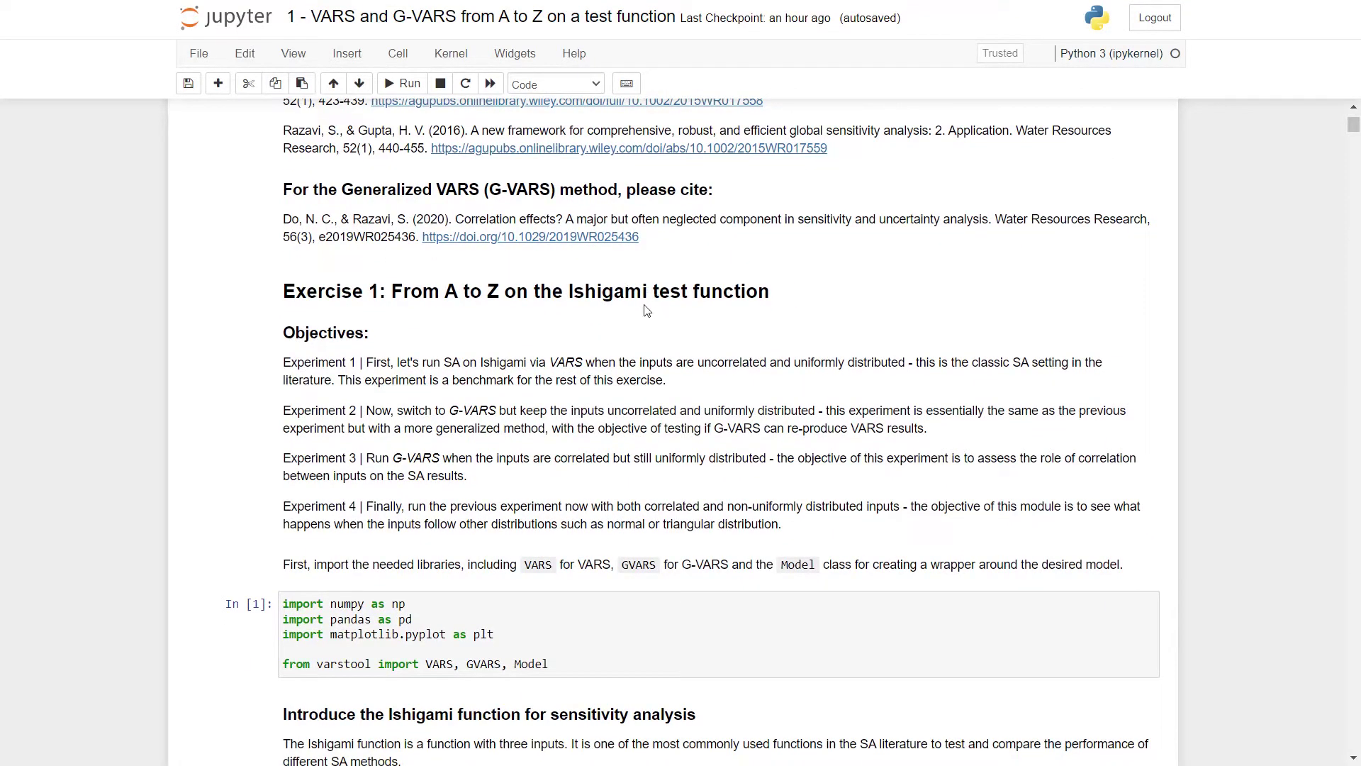
{"action": "scroll", "coordinate": [606, 404], "scroll_direction": "down", "scroll_amount": 1}
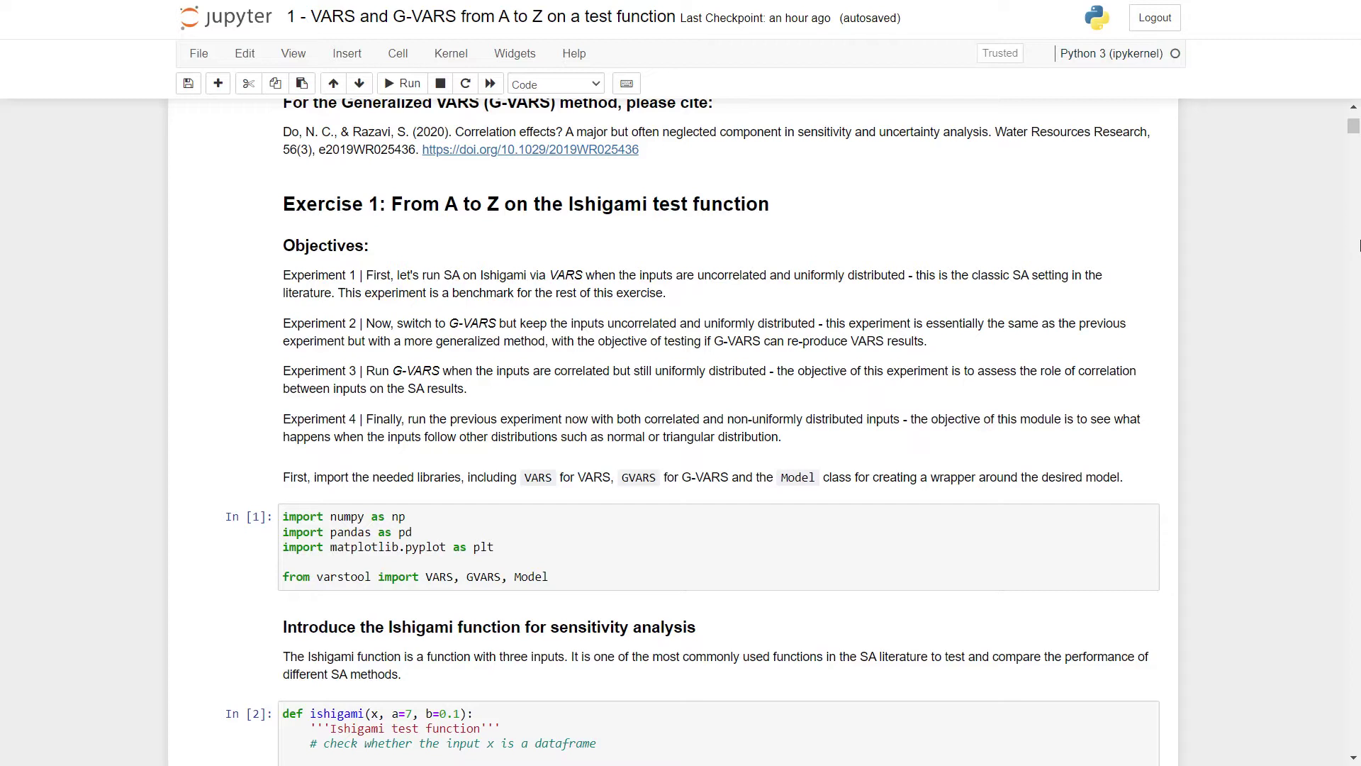
{"action": "scroll", "coordinate": [767, 557], "scroll_direction": "down", "scroll_amount": 2}
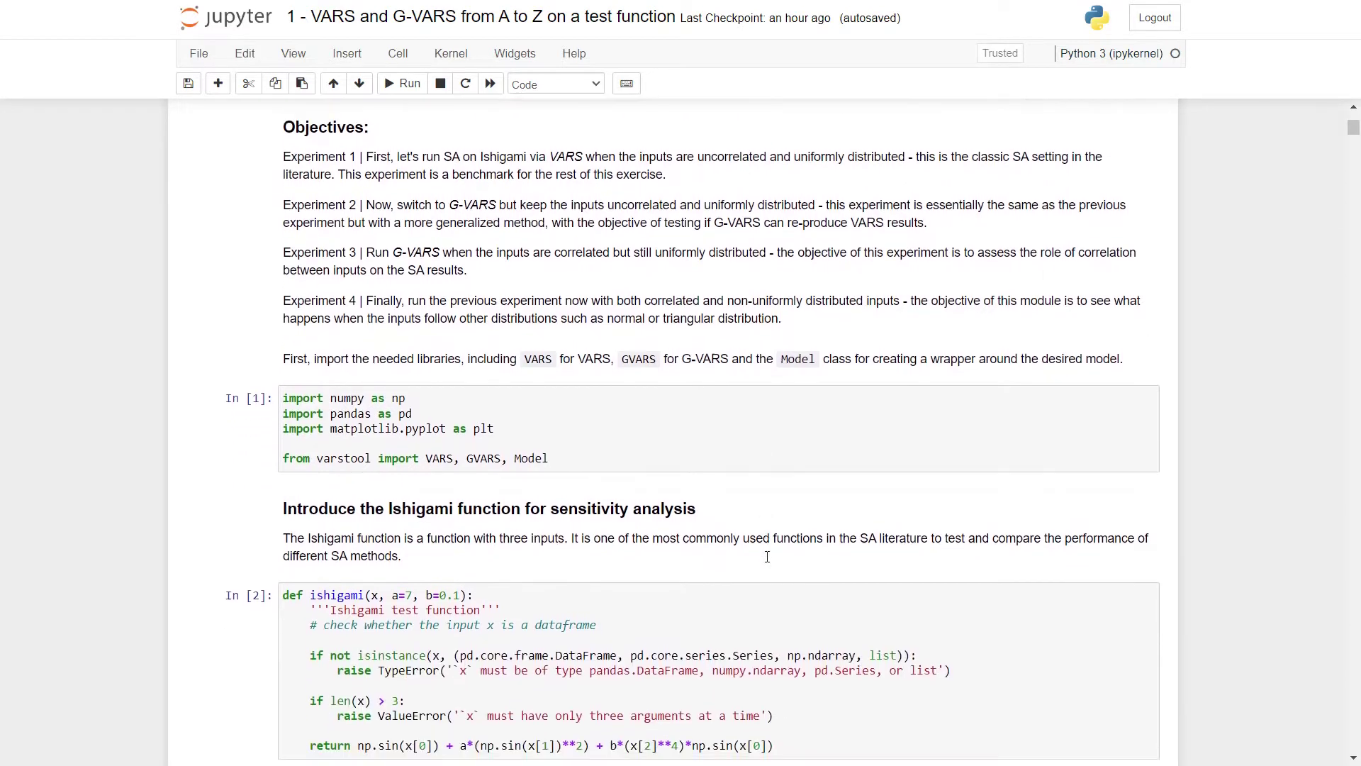
{"action": "left_click", "coordinate": [545, 424]}
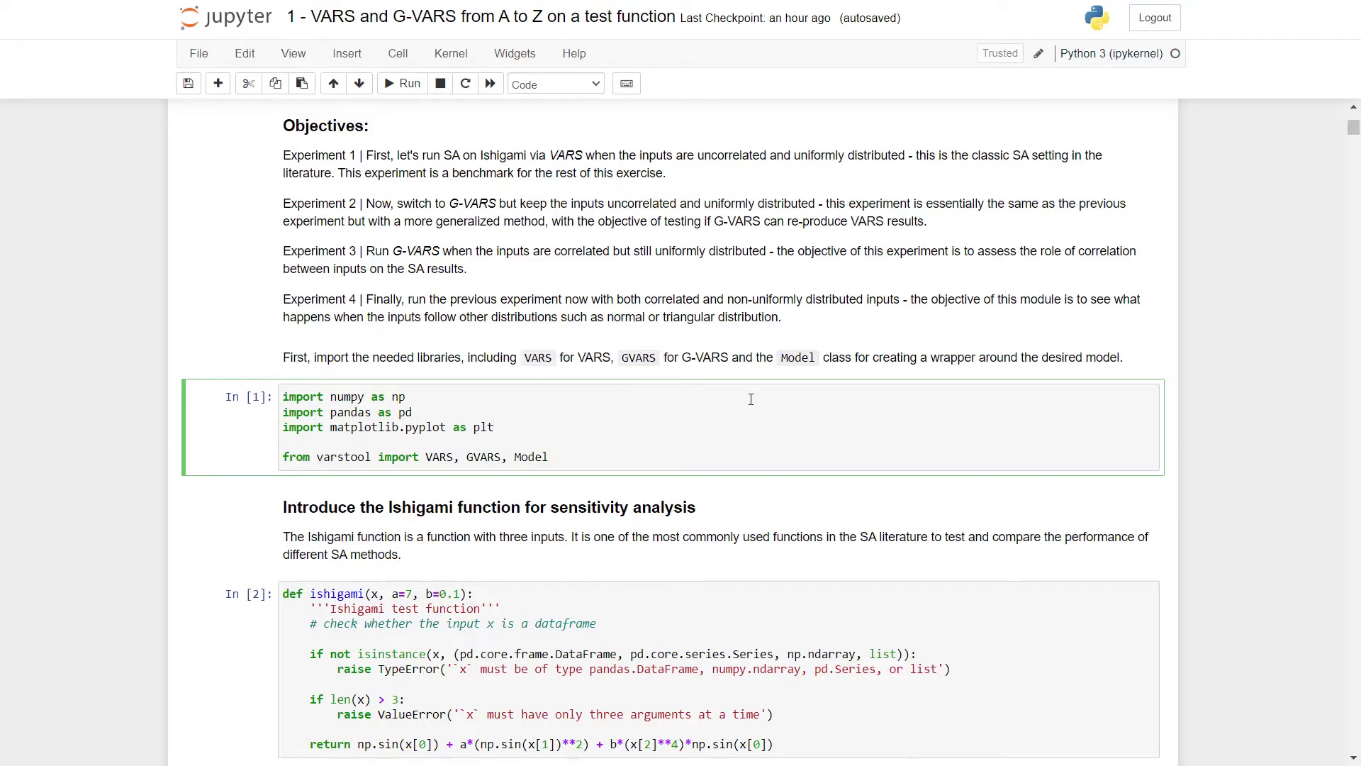
{"action": "scroll", "coordinate": [717, 496], "scroll_direction": "down", "scroll_amount": 1}
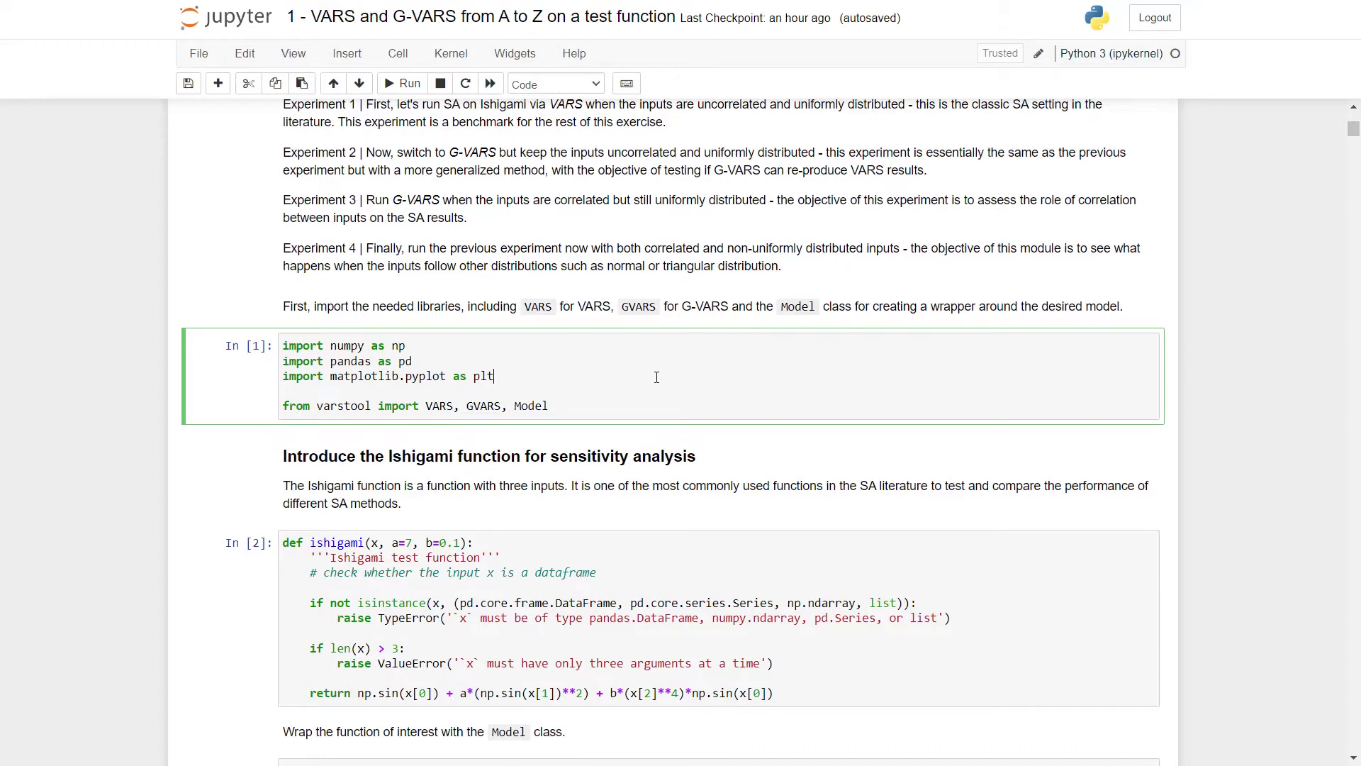
{"action": "key", "text": "shift+Return"}
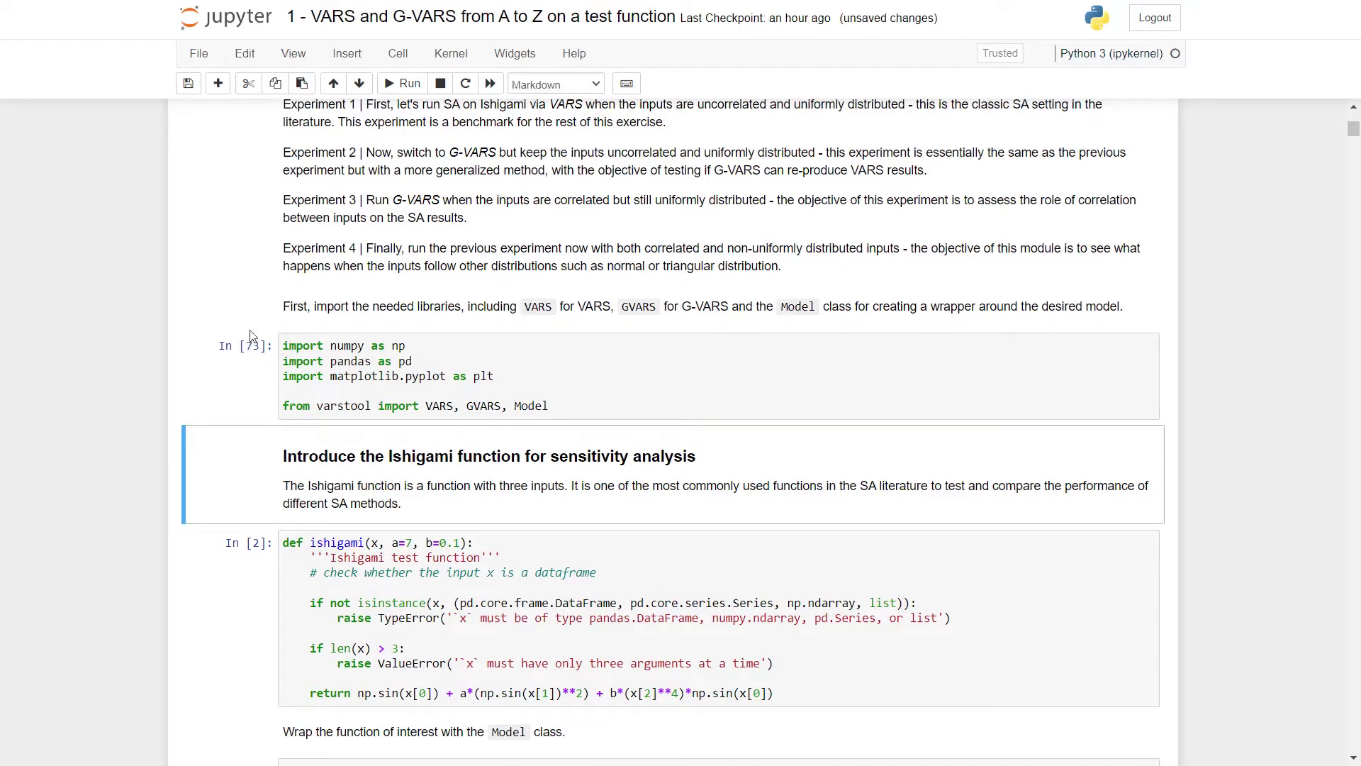
- Run the cell defining the ishigami test function and the cell wrapping it with the Model class as ishigami_model
{"action": "scroll", "coordinate": [338, 525], "scroll_direction": "down", "scroll_amount": 4}
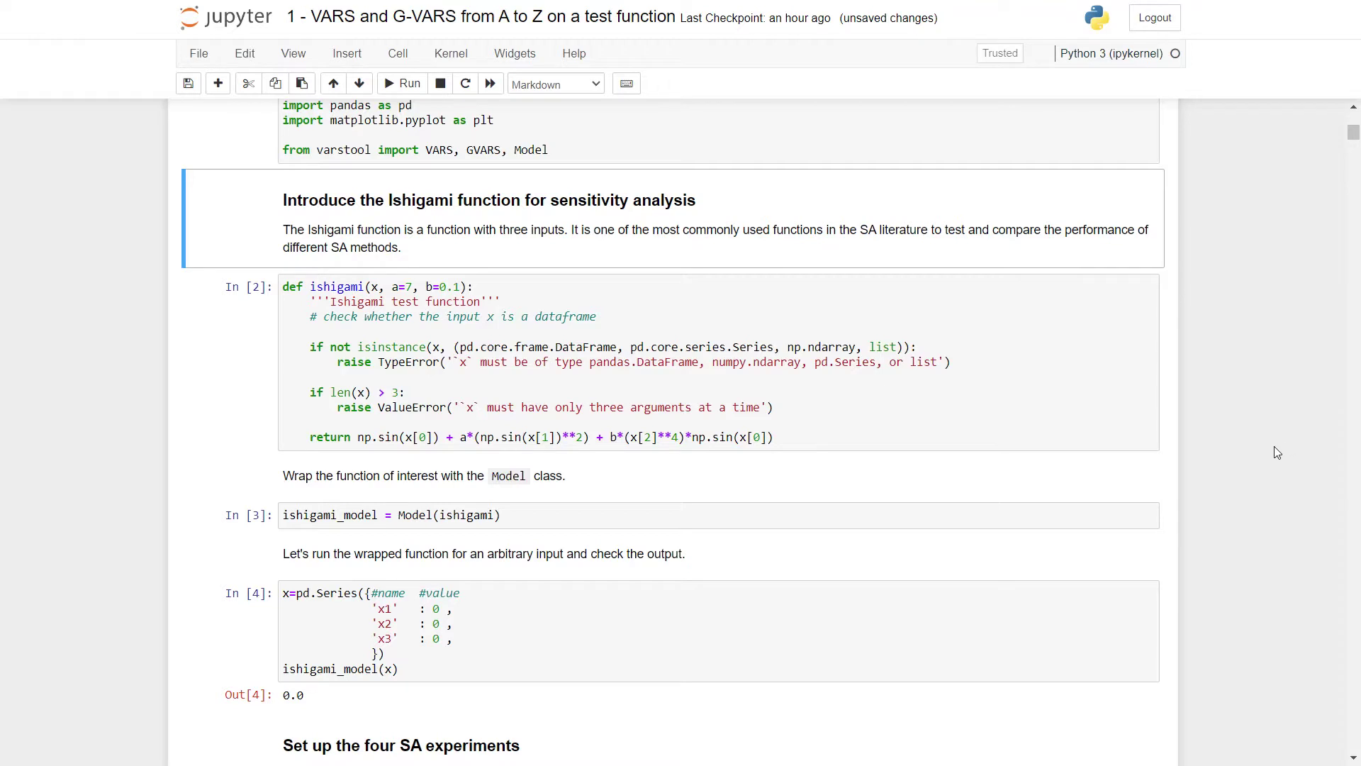
{"action": "scroll", "coordinate": [1221, 428], "scroll_direction": "down", "scroll_amount": 1}
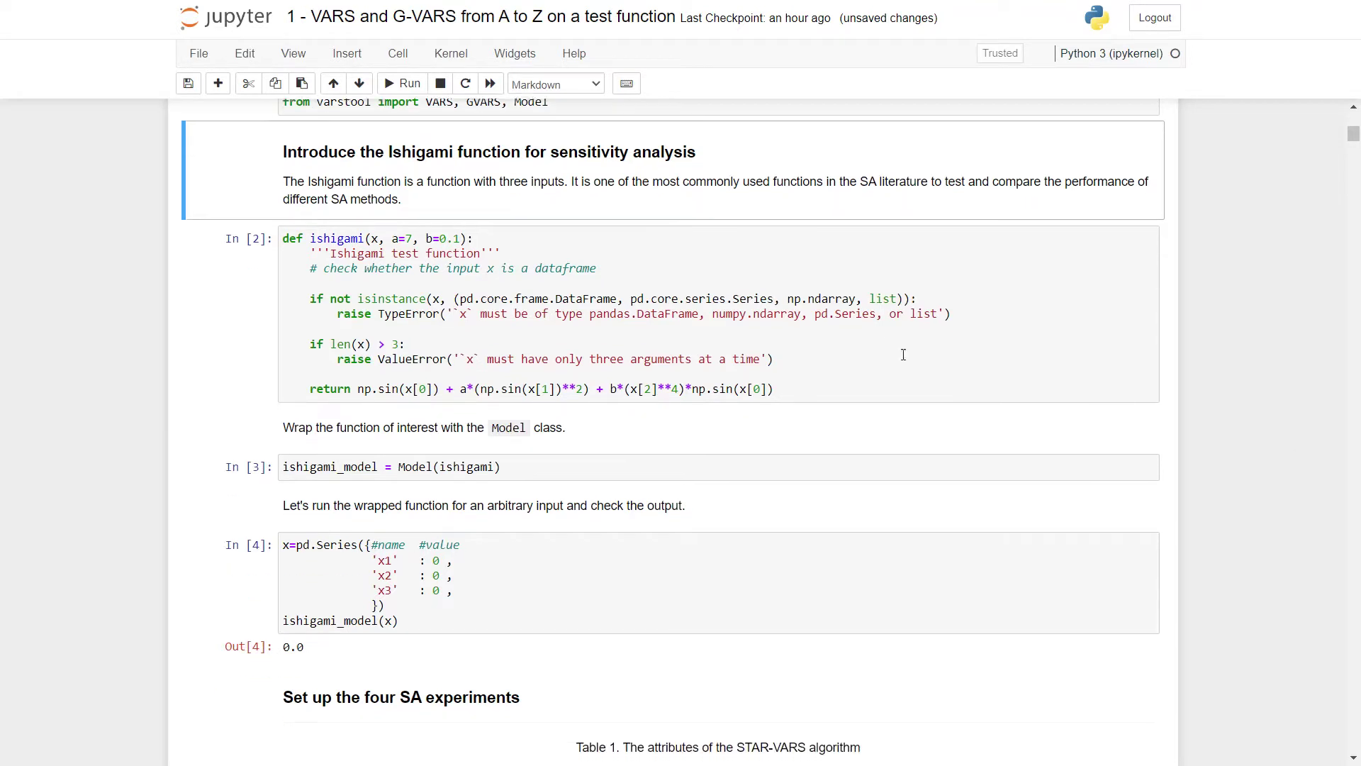
{"action": "left_click", "coordinate": [757, 325]}
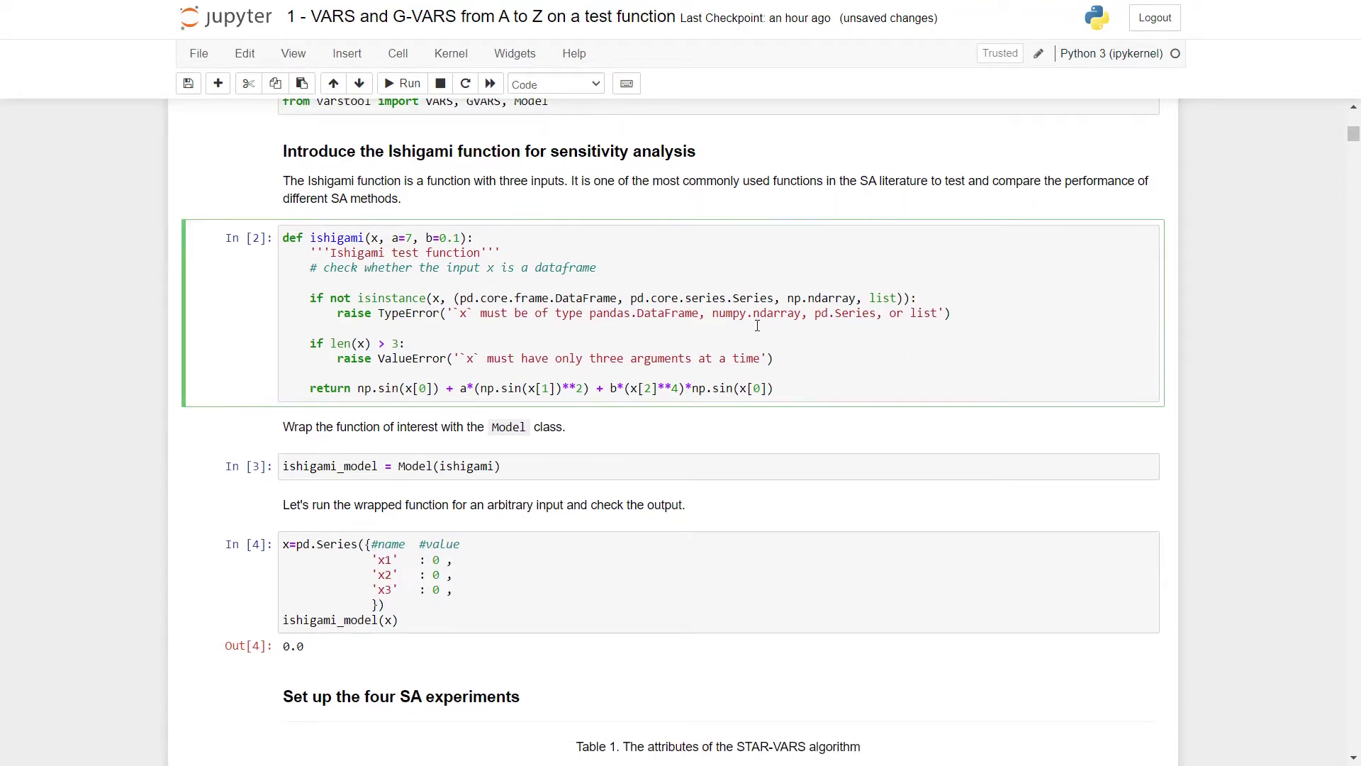
{"action": "key", "text": "shift+Return"}
{"action": "scroll", "coordinate": [746, 426], "scroll_direction": "down", "scroll_amount": 2}
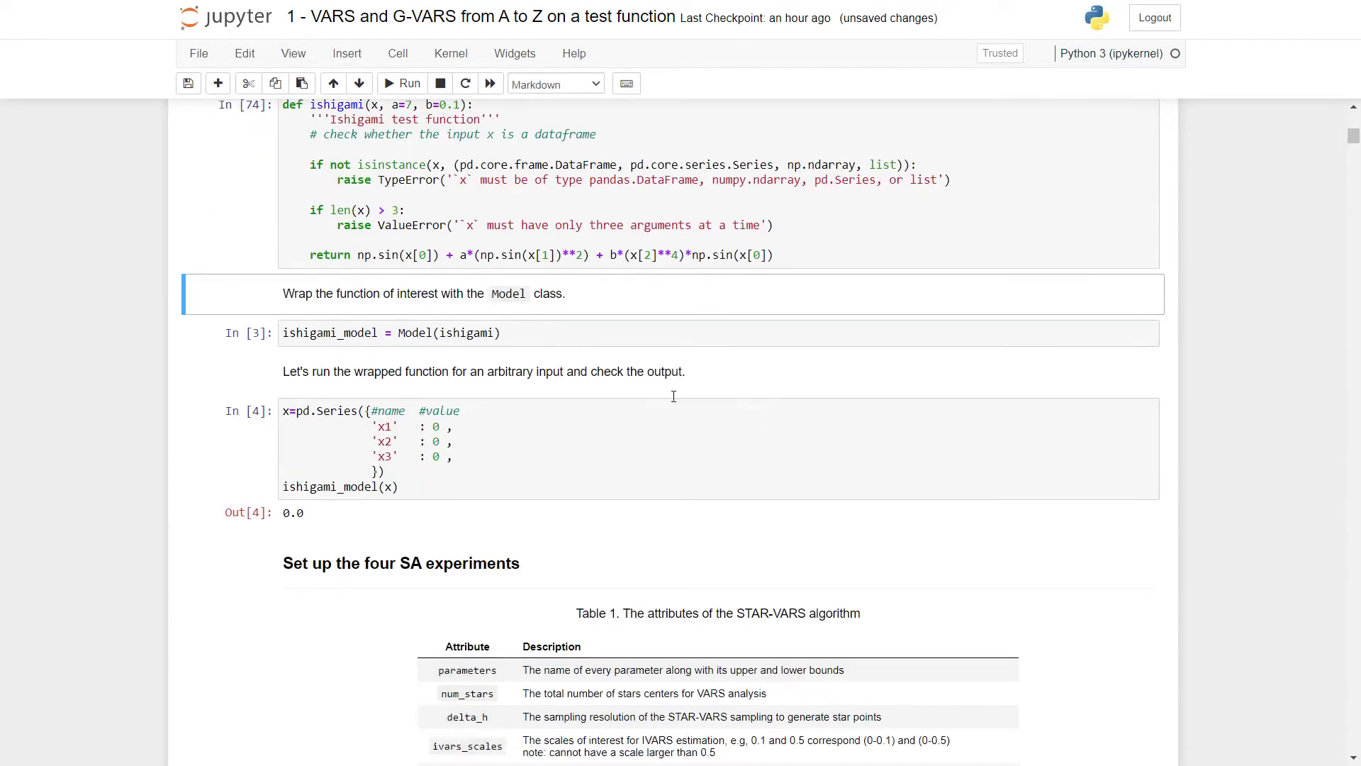
{"action": "left_click", "coordinate": [545, 333]}
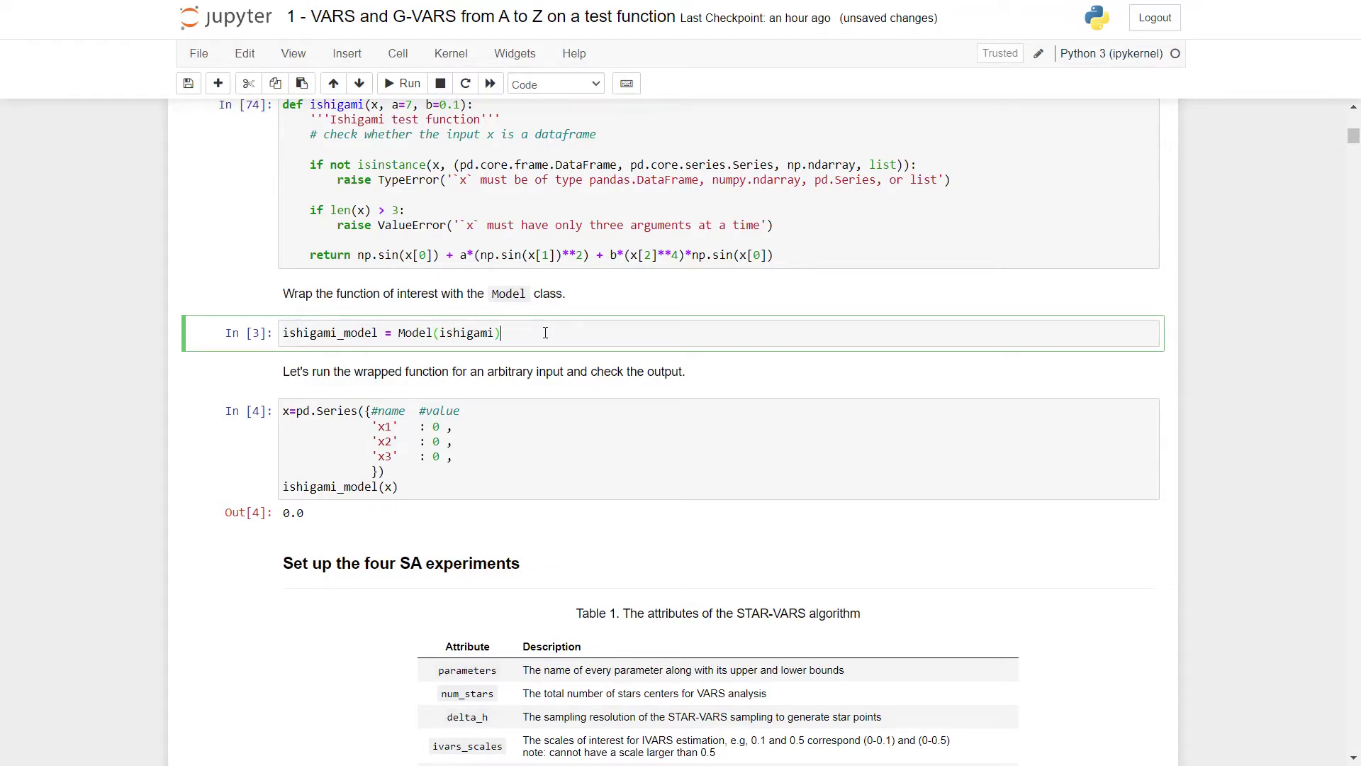
{"action": "key", "text": "shift+Return"}
- Run the wrapped Ishigami model for x1, x2 and x3 all equal to 0 and check its output
{"action": "scroll", "coordinate": [567, 397], "scroll_direction": "down", "scroll_amount": 2}
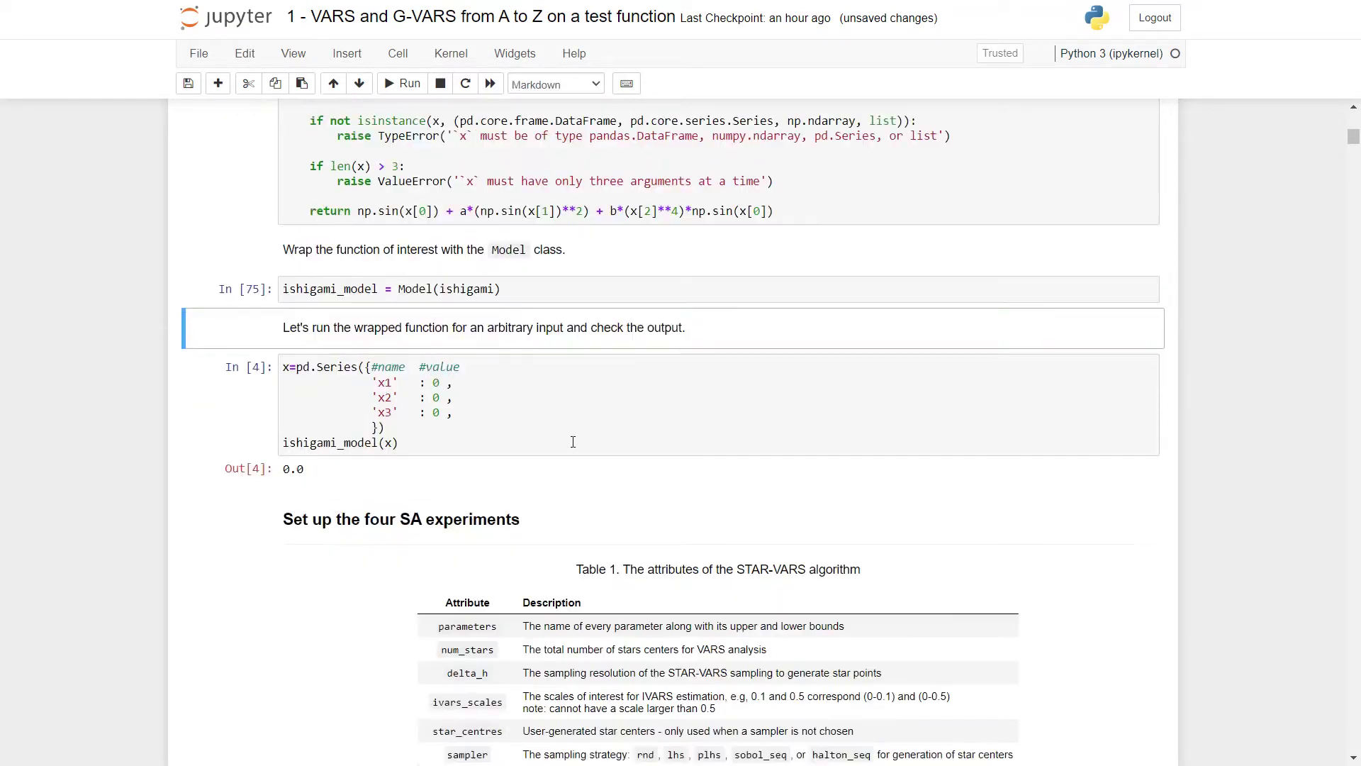
{"action": "left_click", "coordinate": [506, 282]}
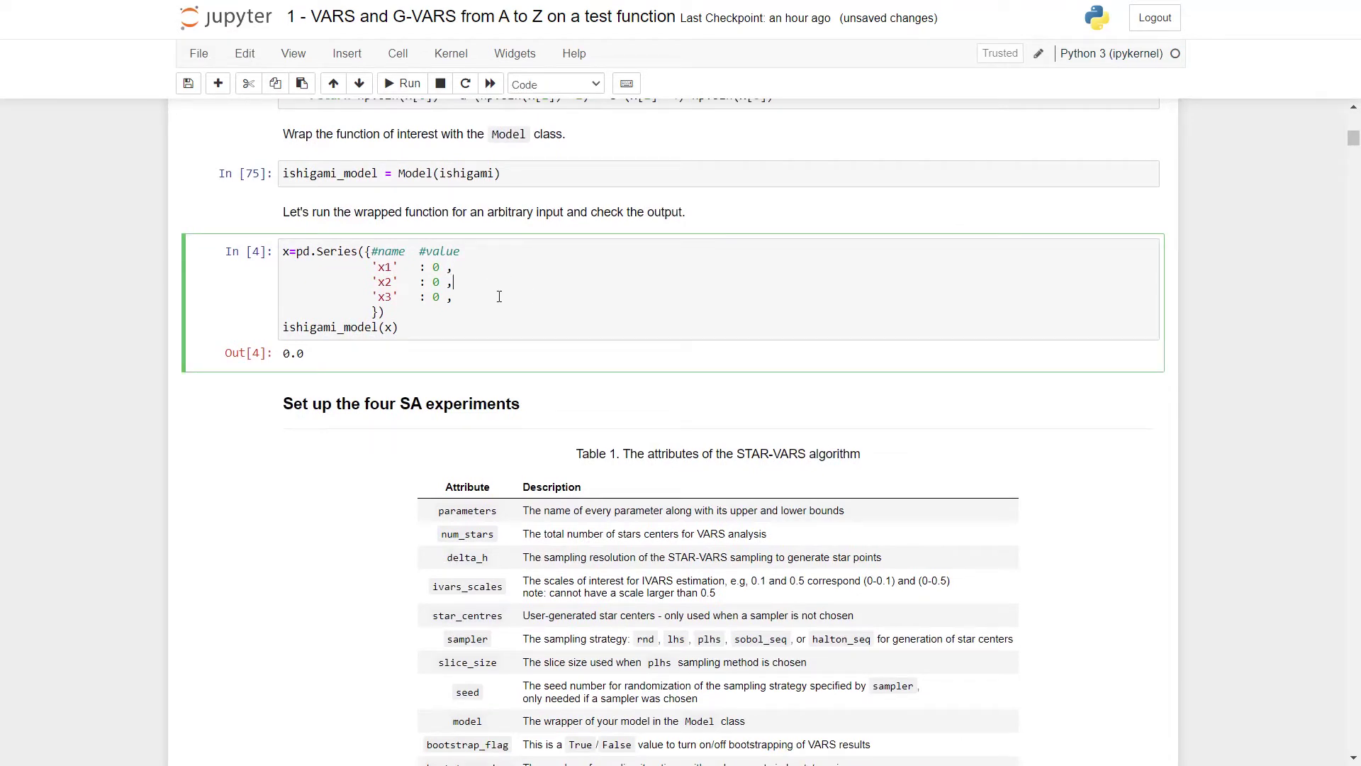
{"action": "key", "text": "shift+Return"}
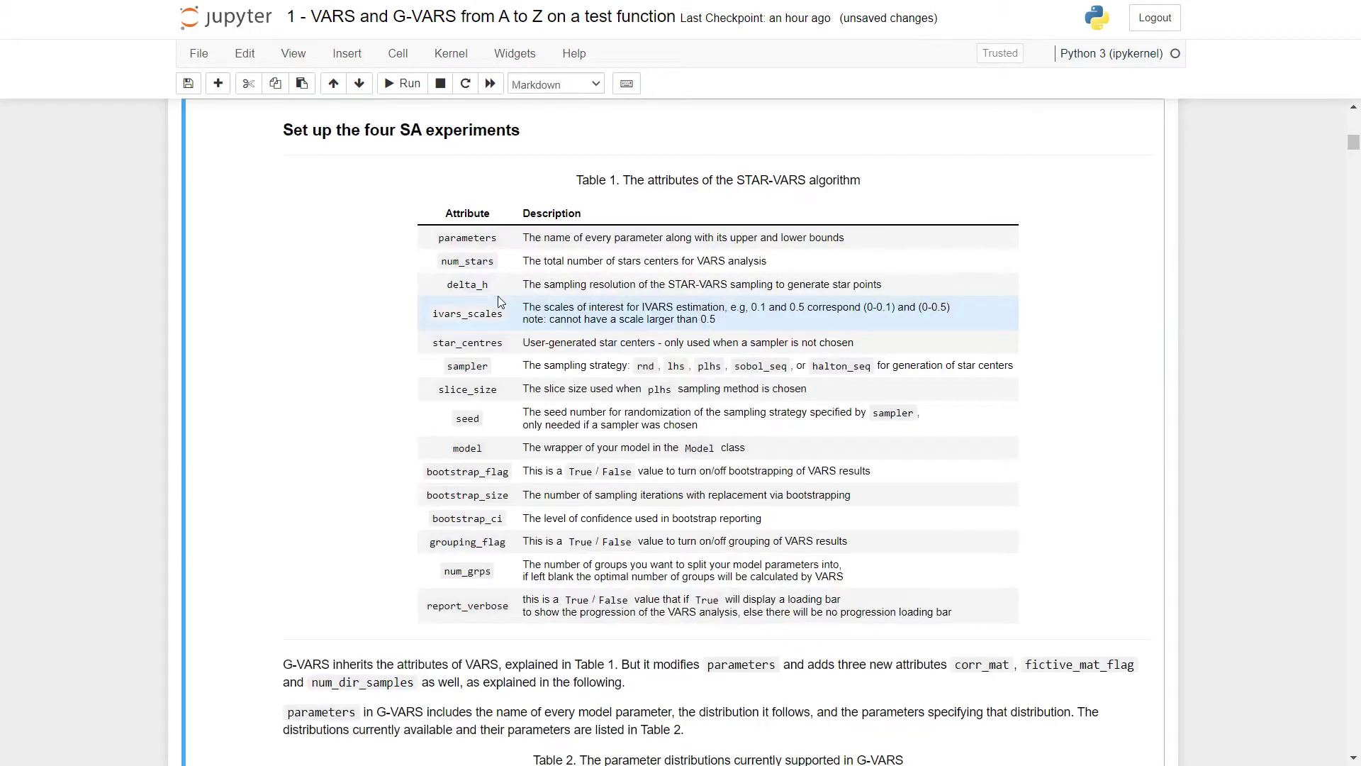
{"action": "scroll", "coordinate": [500, 266], "scroll_direction": "up", "scroll_amount": 5}
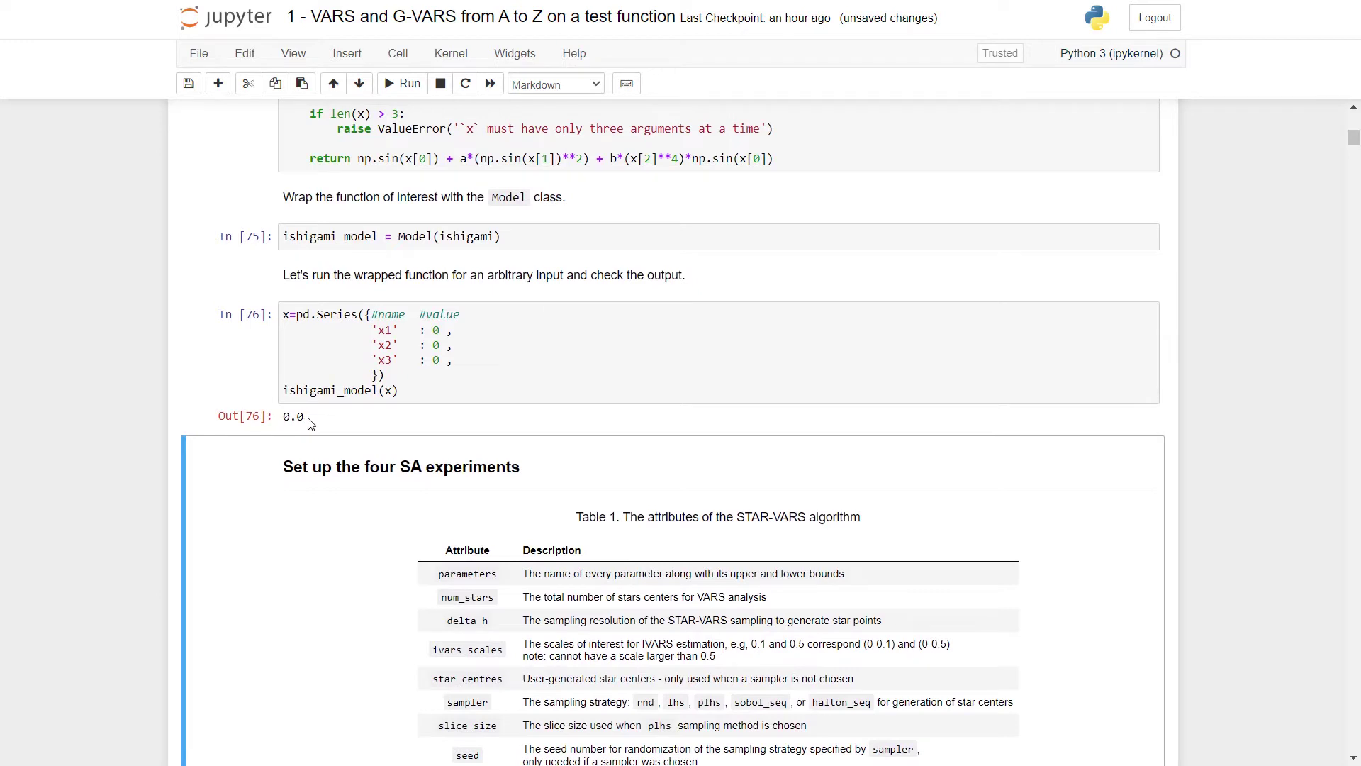
- Examine the STAR-VARS algorithm attributes in Table 1 of the experiment setup section, and leave the full-screen view
{"action": "scroll", "coordinate": [656, 414], "scroll_direction": "down", "scroll_amount": 2}
{"action": "scroll", "coordinate": [657, 415], "scroll_direction": "down", "scroll_amount": 4}
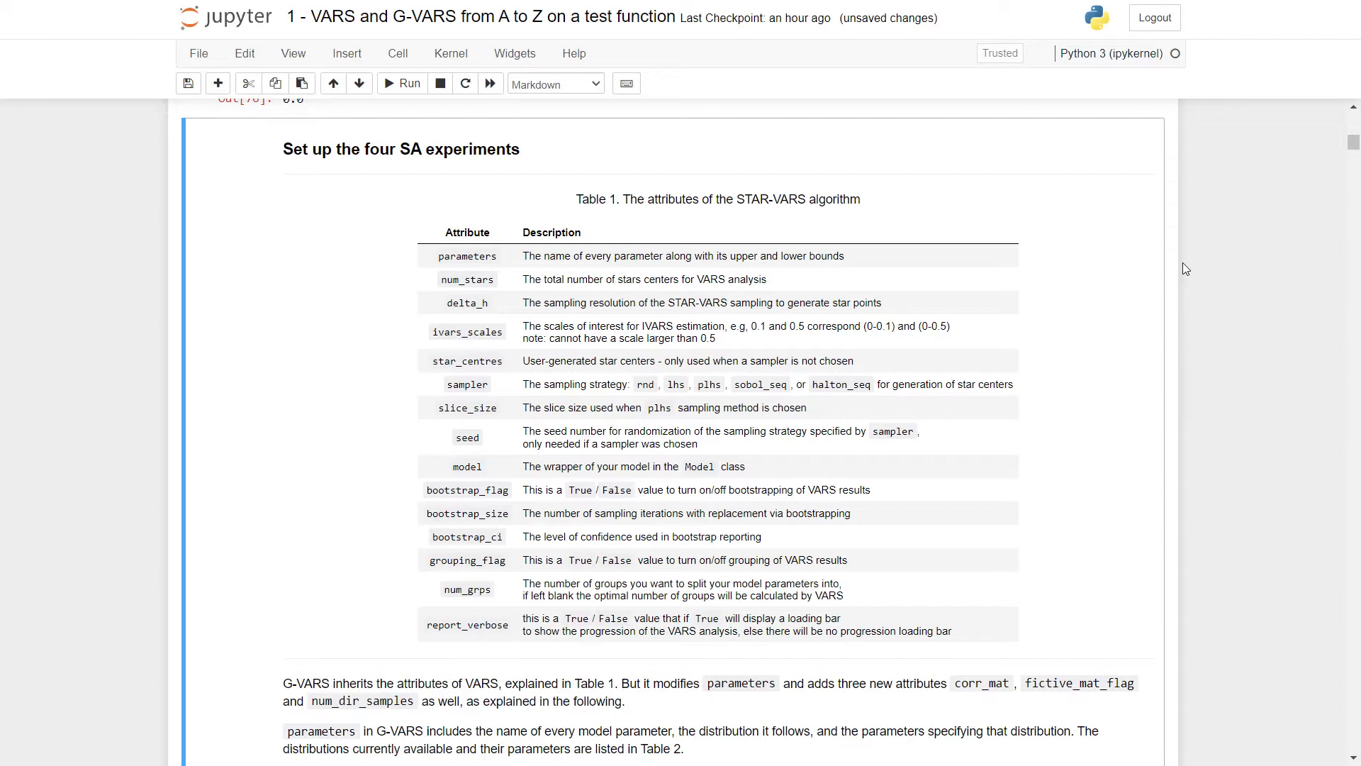
{"action": "scroll", "coordinate": [1182, 263], "scroll_direction": "down", "scroll_amount": 1}
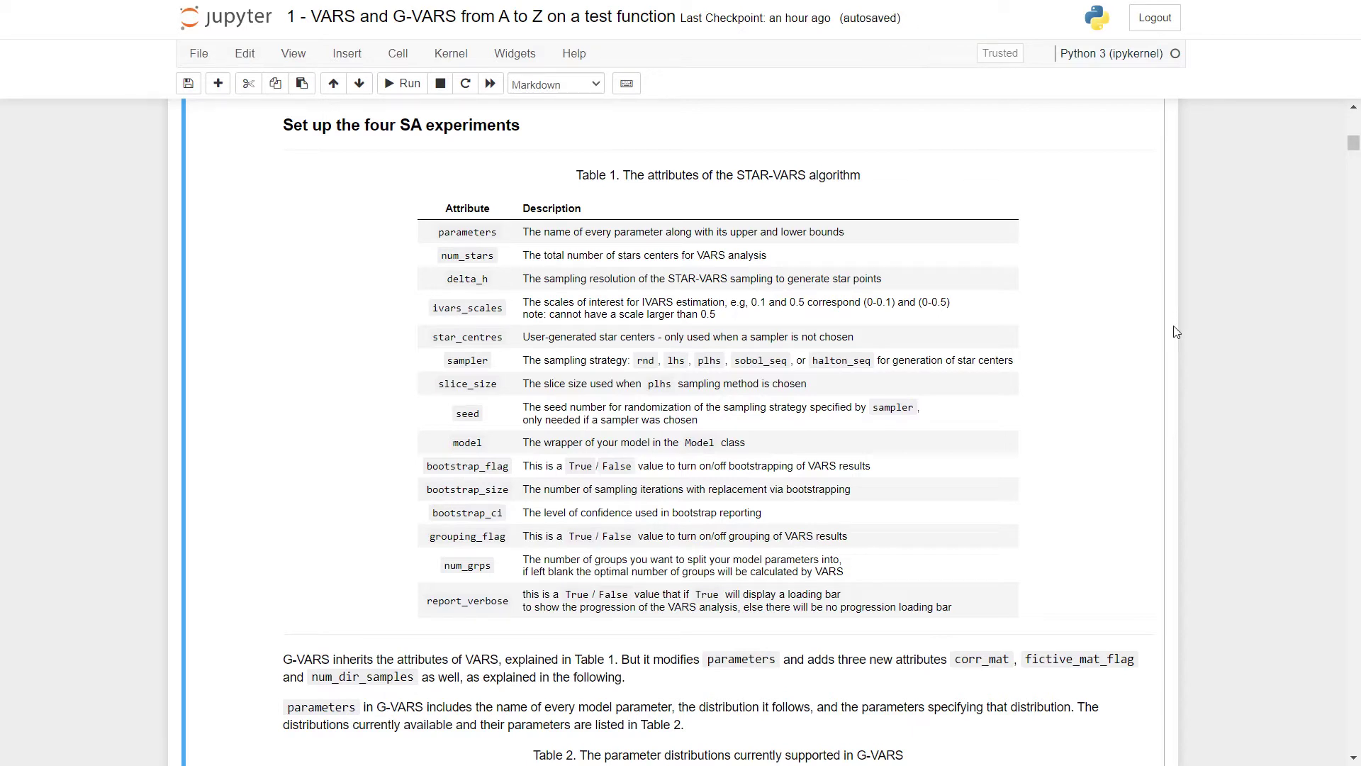
{"action": "scroll", "coordinate": [1176, 332], "scroll_direction": "down", "scroll_amount": 1}
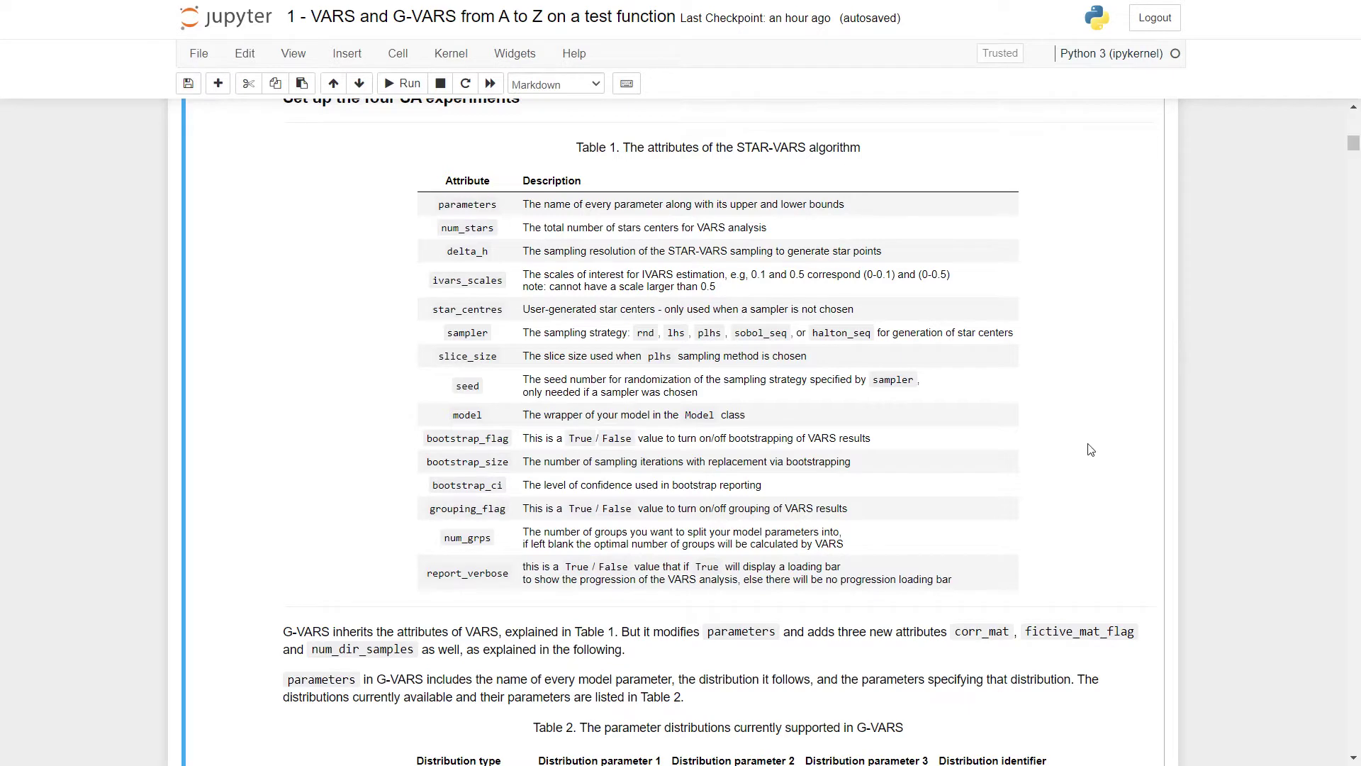
{"action": "scroll", "coordinate": [1091, 449], "scroll_direction": "down", "scroll_amount": 2}
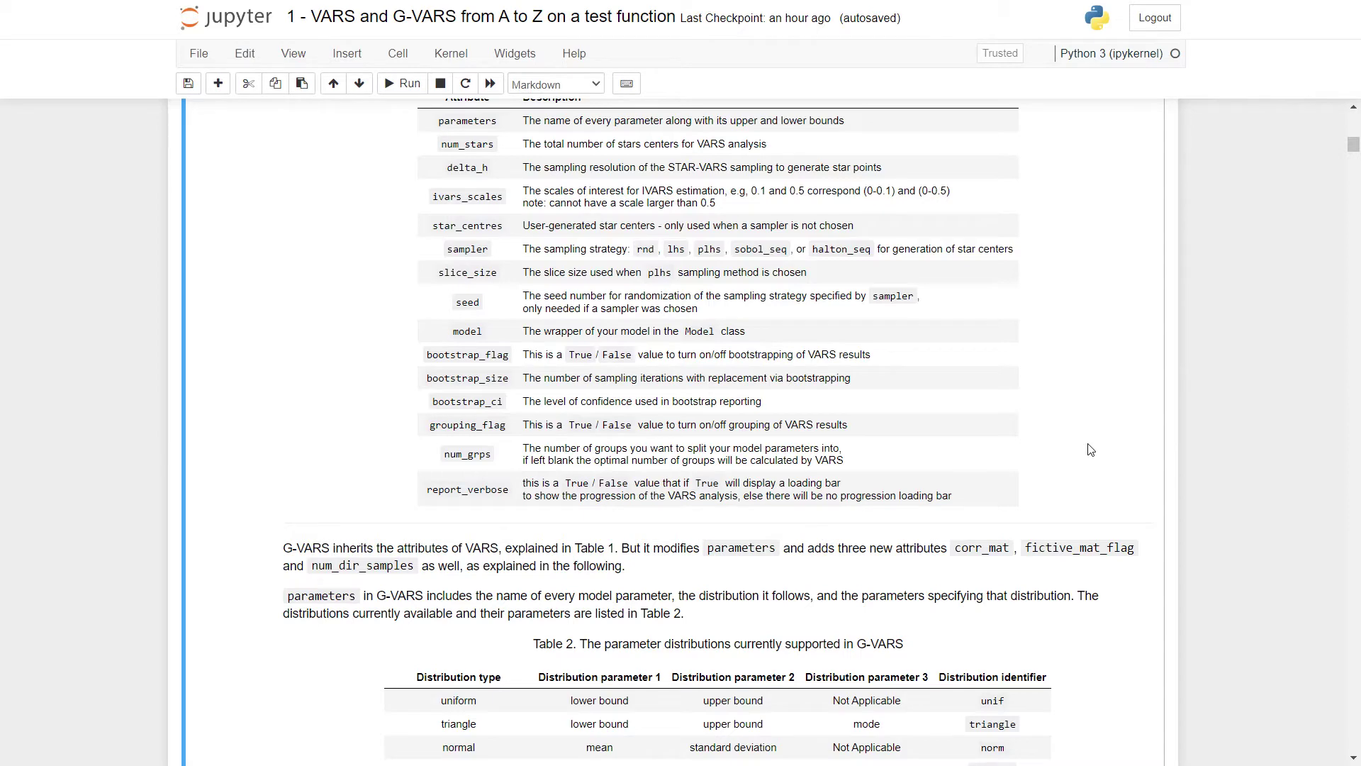
{"action": "key", "text": "F11"}
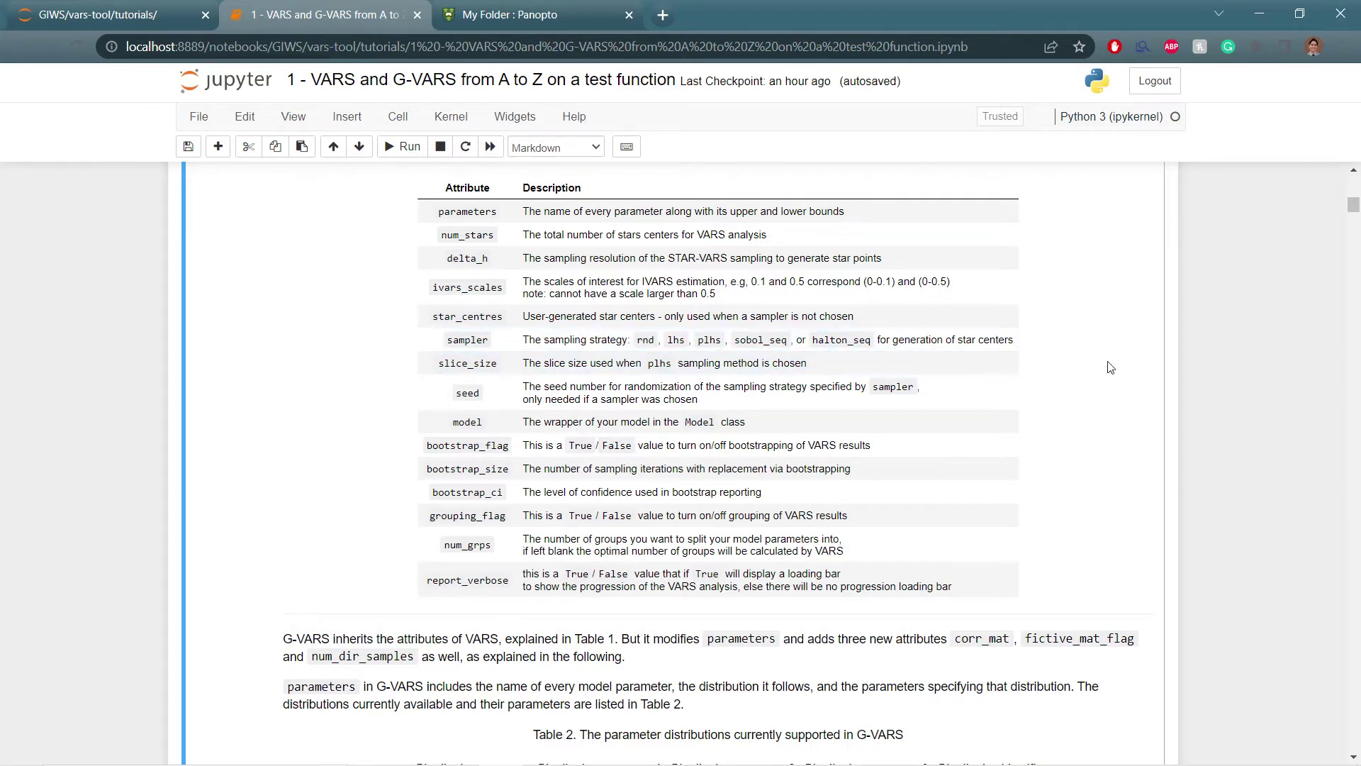
{"action": "scroll", "coordinate": [1110, 367], "scroll_direction": "down", "scroll_amount": 1}
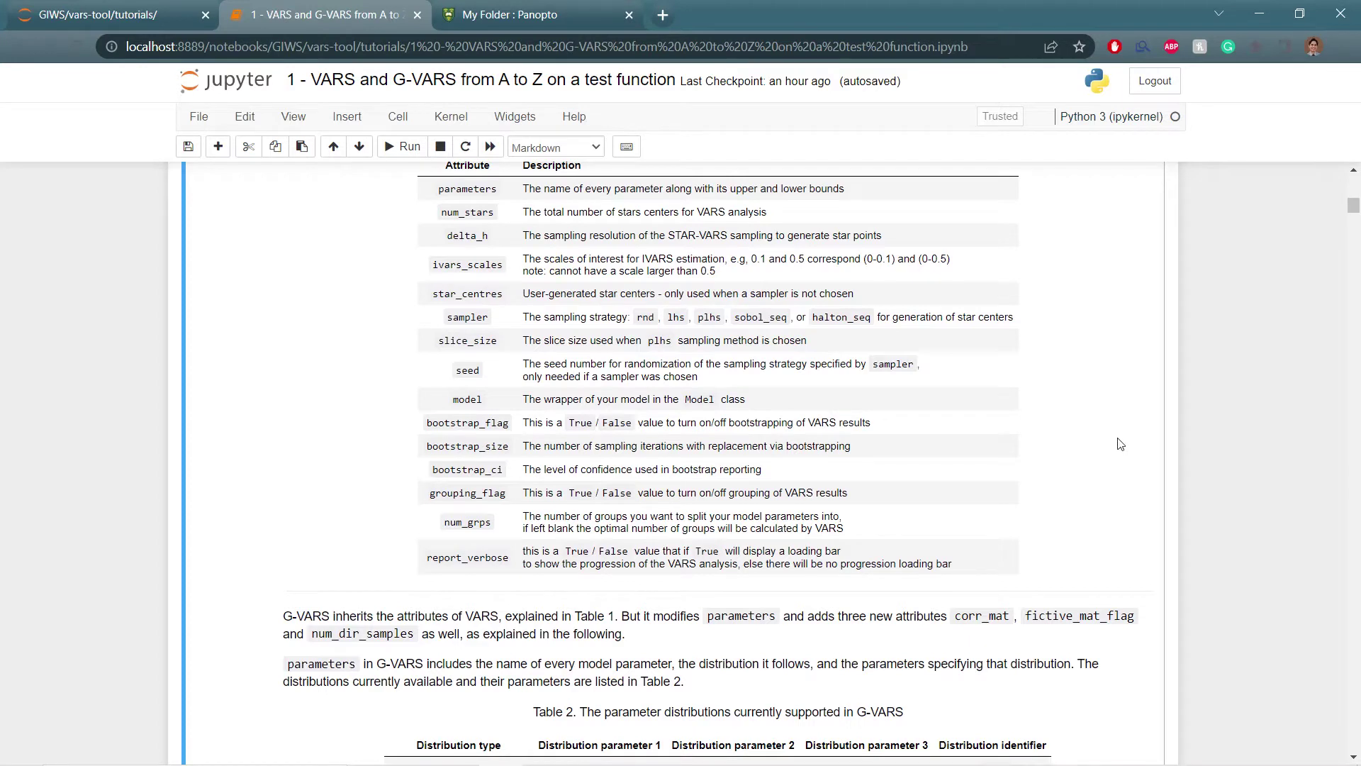
{"action": "scroll", "coordinate": [1120, 444], "scroll_direction": "down", "scroll_amount": 2}
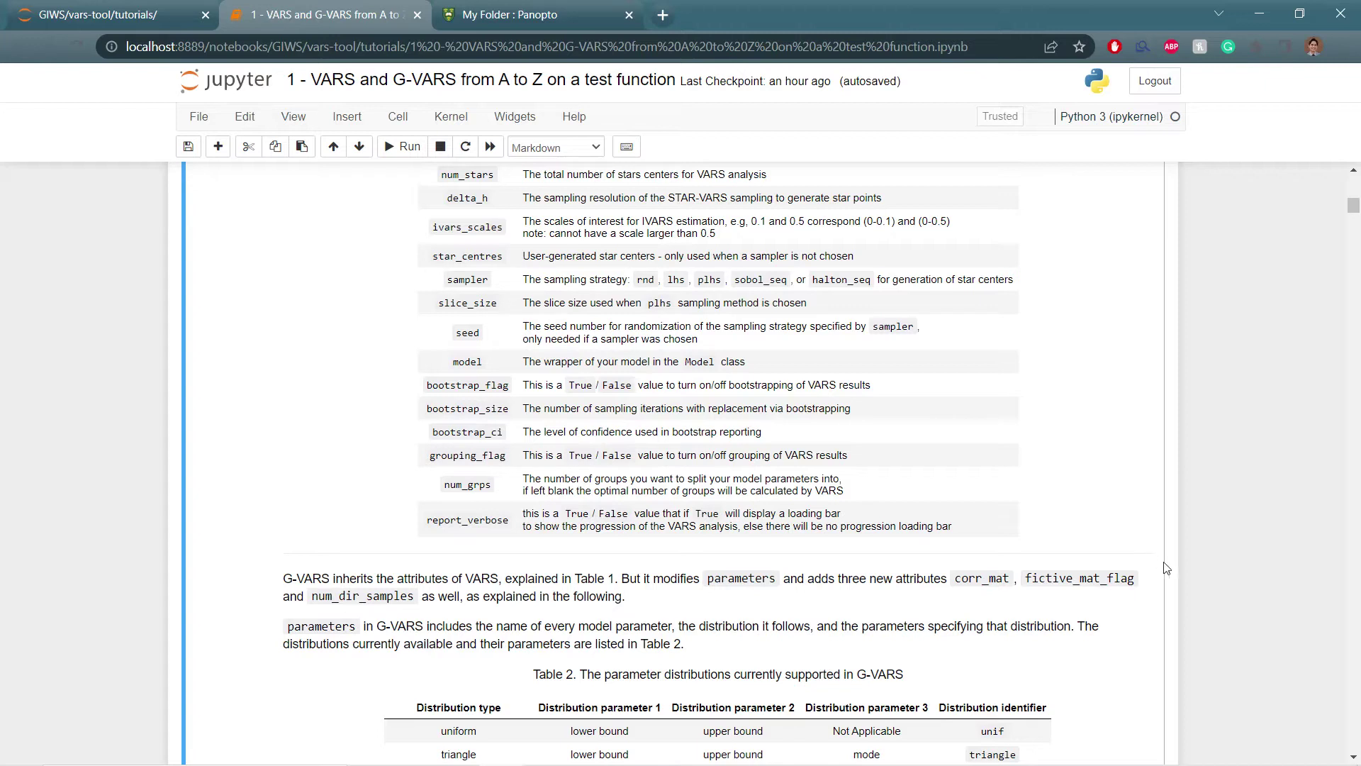
{"action": "scroll", "coordinate": [1166, 568], "scroll_direction": "down", "scroll_amount": 1}
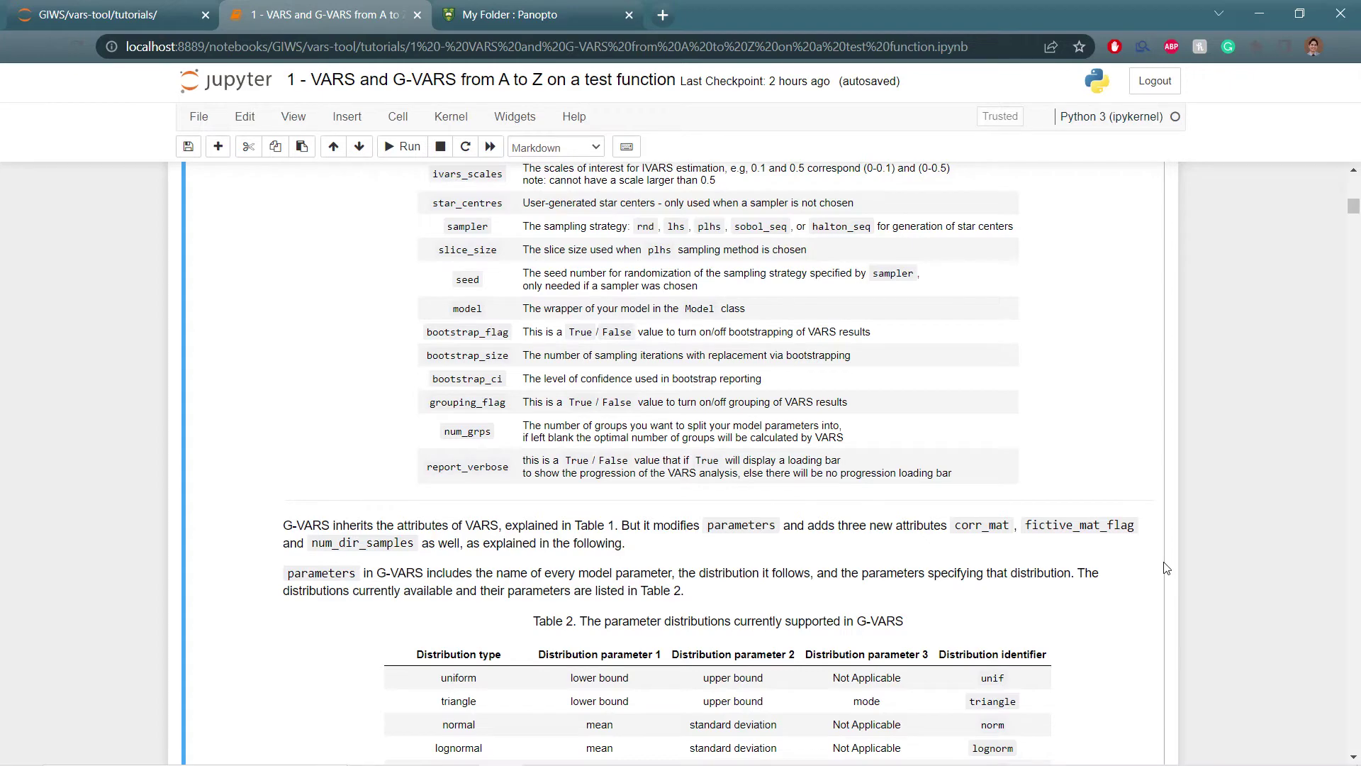
- Examine the G-VARS parameter distributions in Table 2, the three additional G-VARS attributes and the advanced-user notes on delta_h
{"action": "scroll", "coordinate": [1167, 568], "scroll_direction": "down", "scroll_amount": 3}
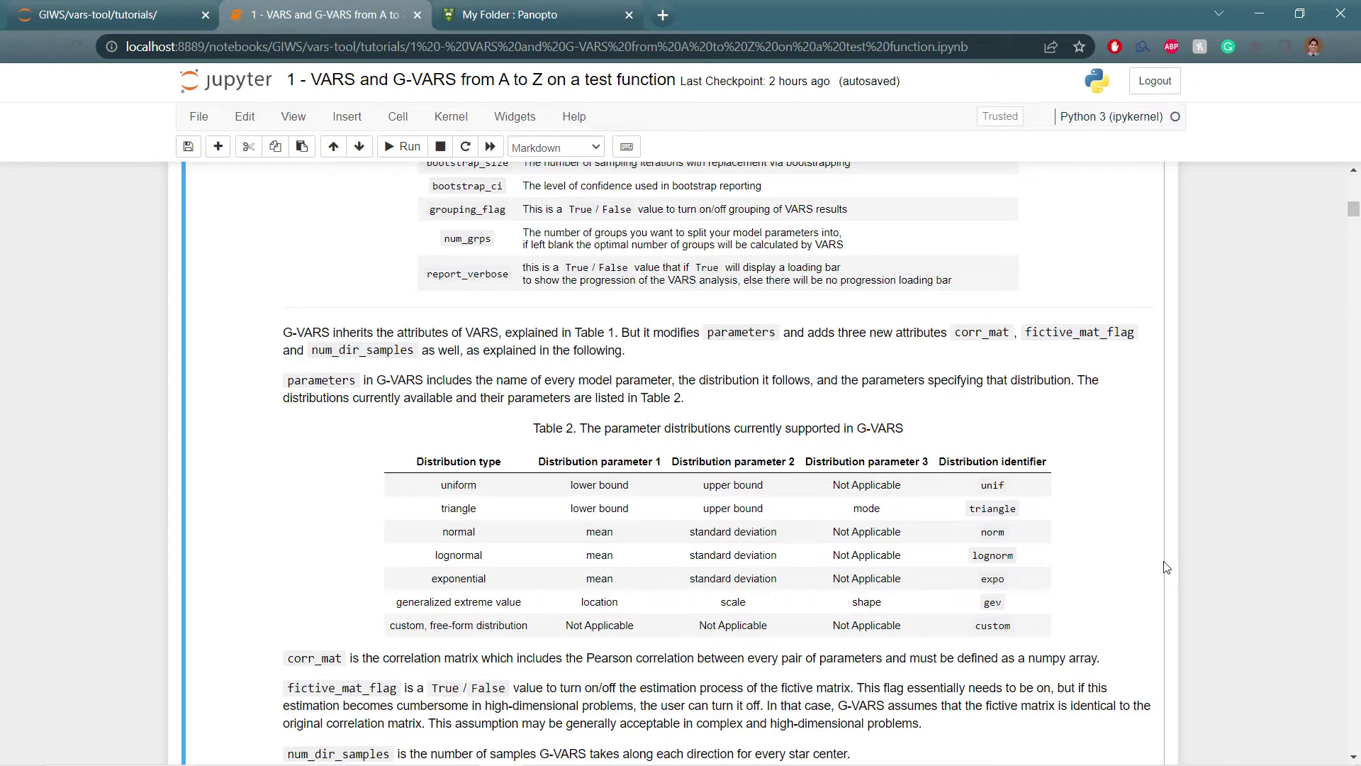
{"action": "scroll", "coordinate": [1166, 568], "scroll_direction": "down", "scroll_amount": 1}
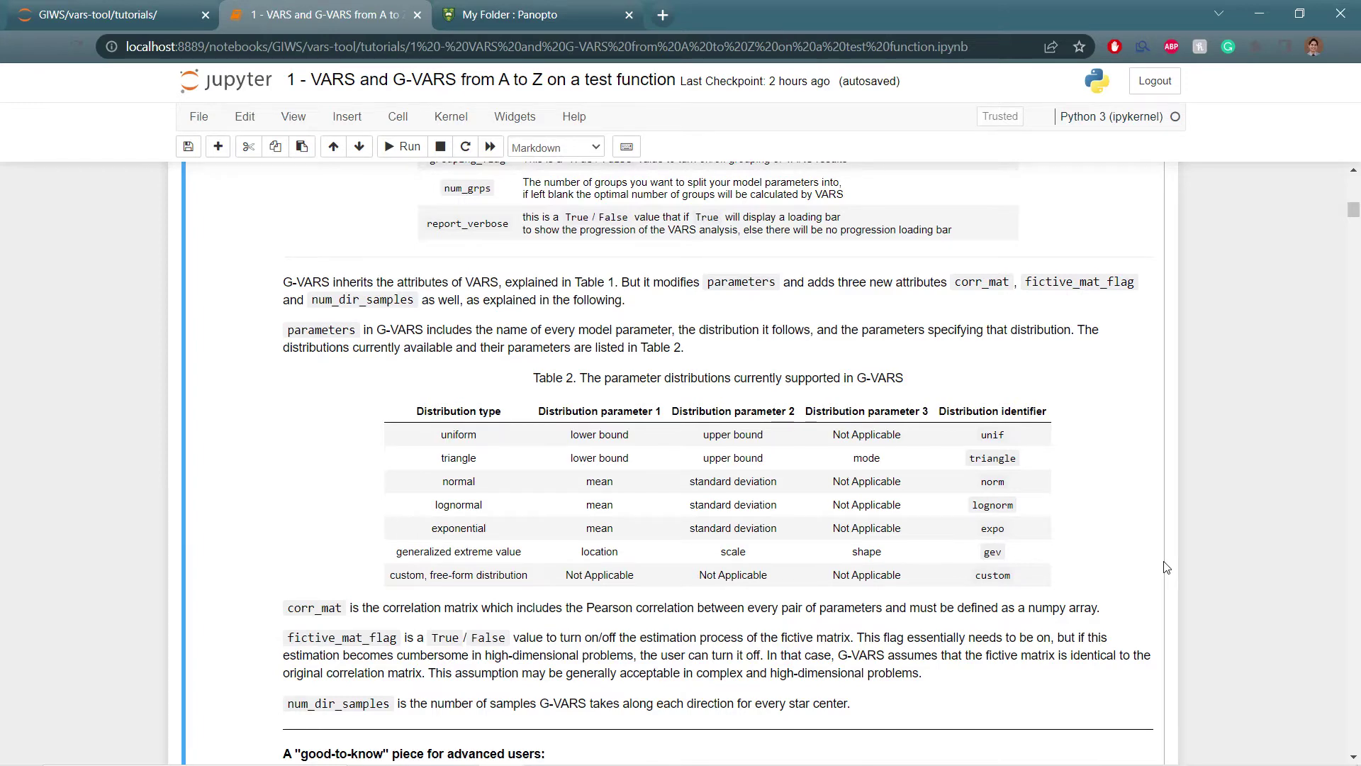
{"action": "scroll", "coordinate": [1103, 540], "scroll_direction": "down", "scroll_amount": 1}
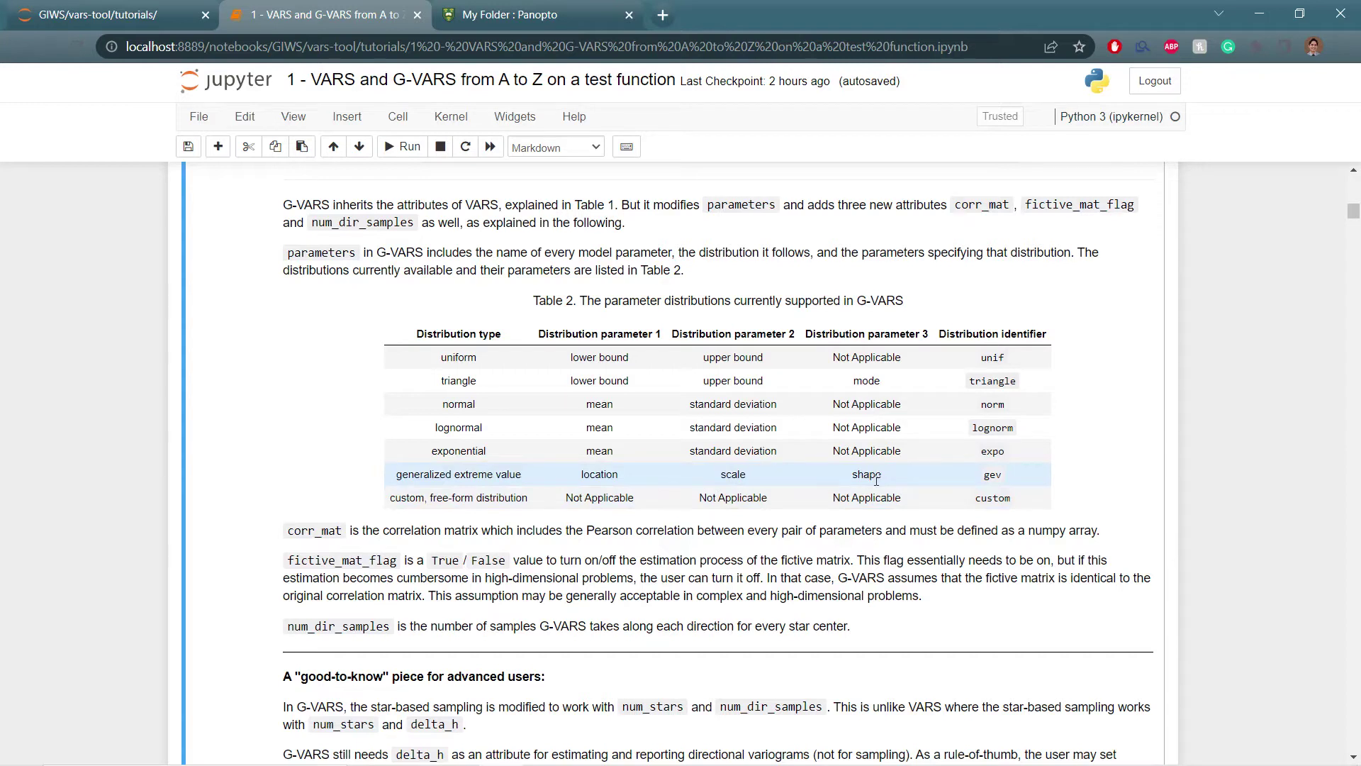
{"action": "scroll", "coordinate": [1088, 482], "scroll_direction": "down", "scroll_amount": 1}
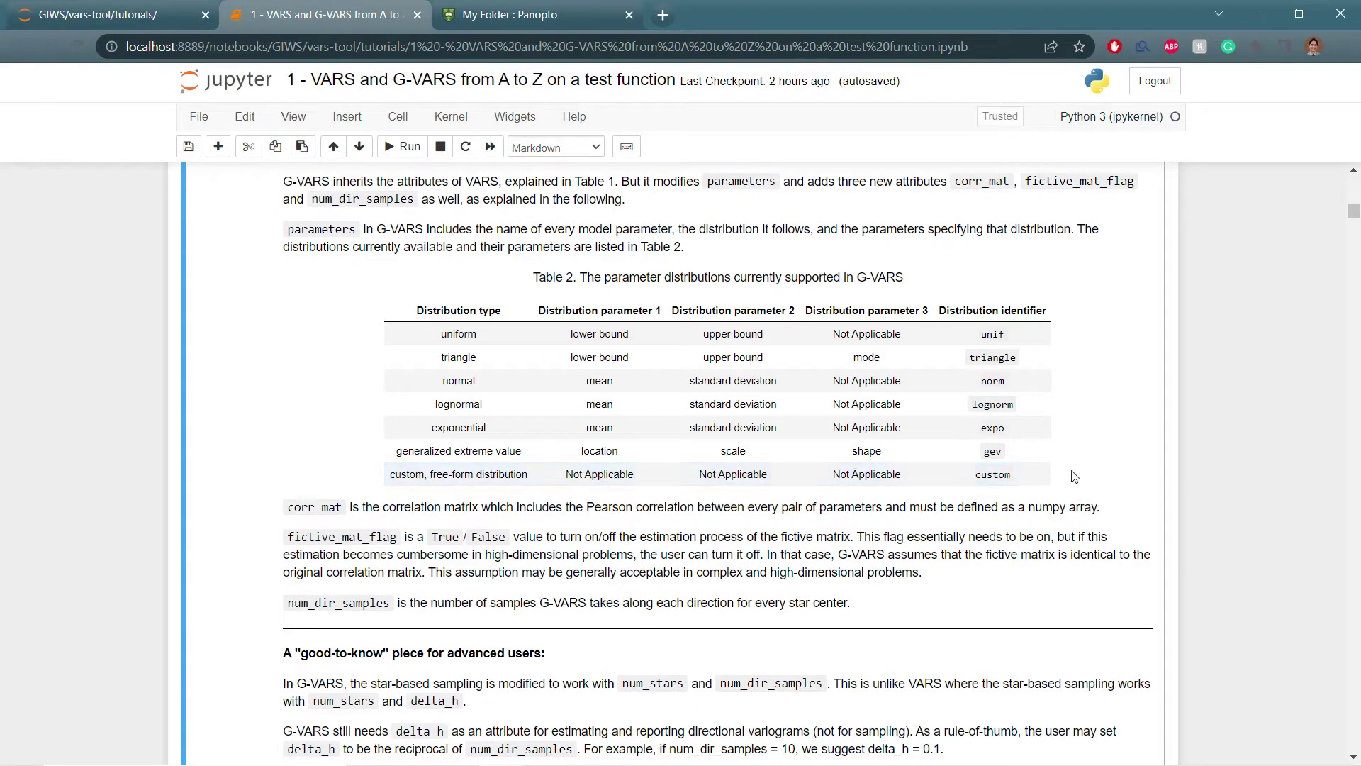
{"action": "scroll", "coordinate": [1134, 485], "scroll_direction": "down", "scroll_amount": 1}
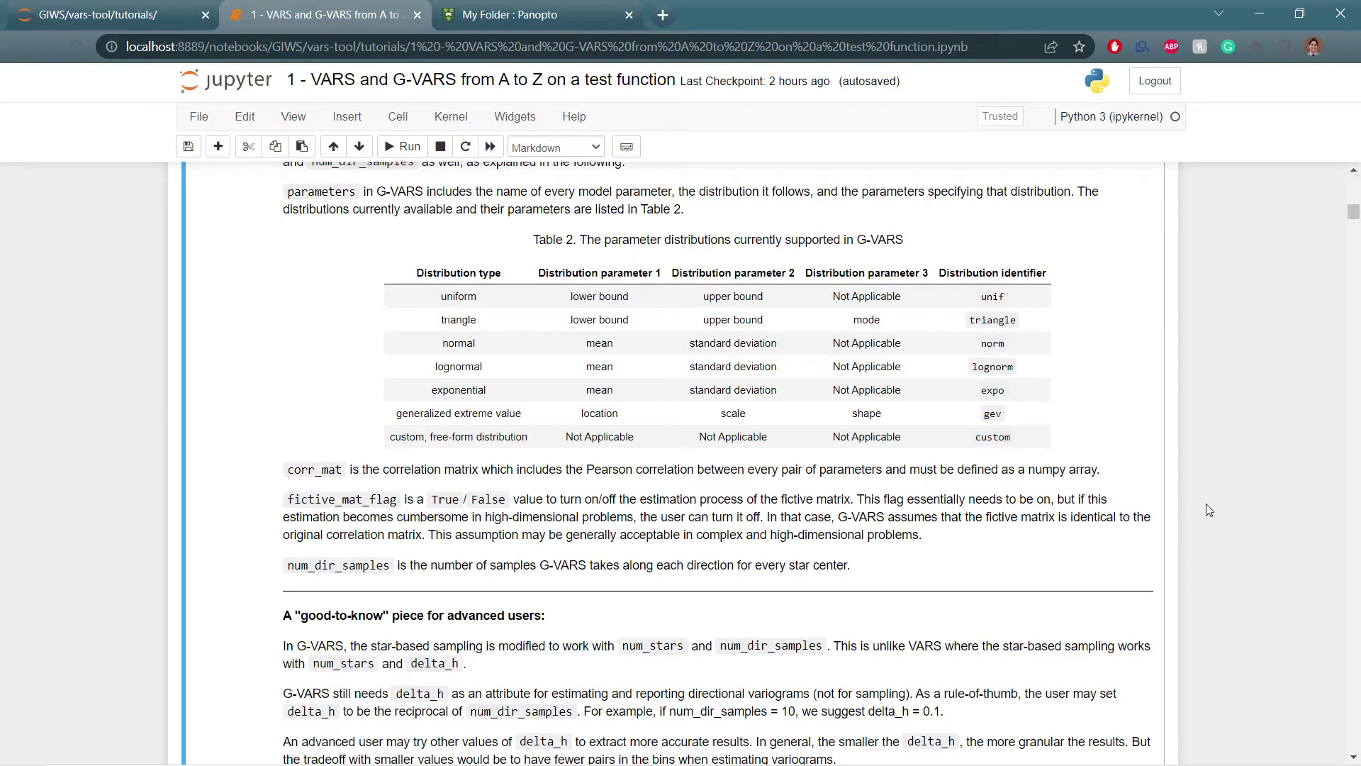
{"action": "scroll", "coordinate": [1206, 505], "scroll_direction": "down", "scroll_amount": 3}
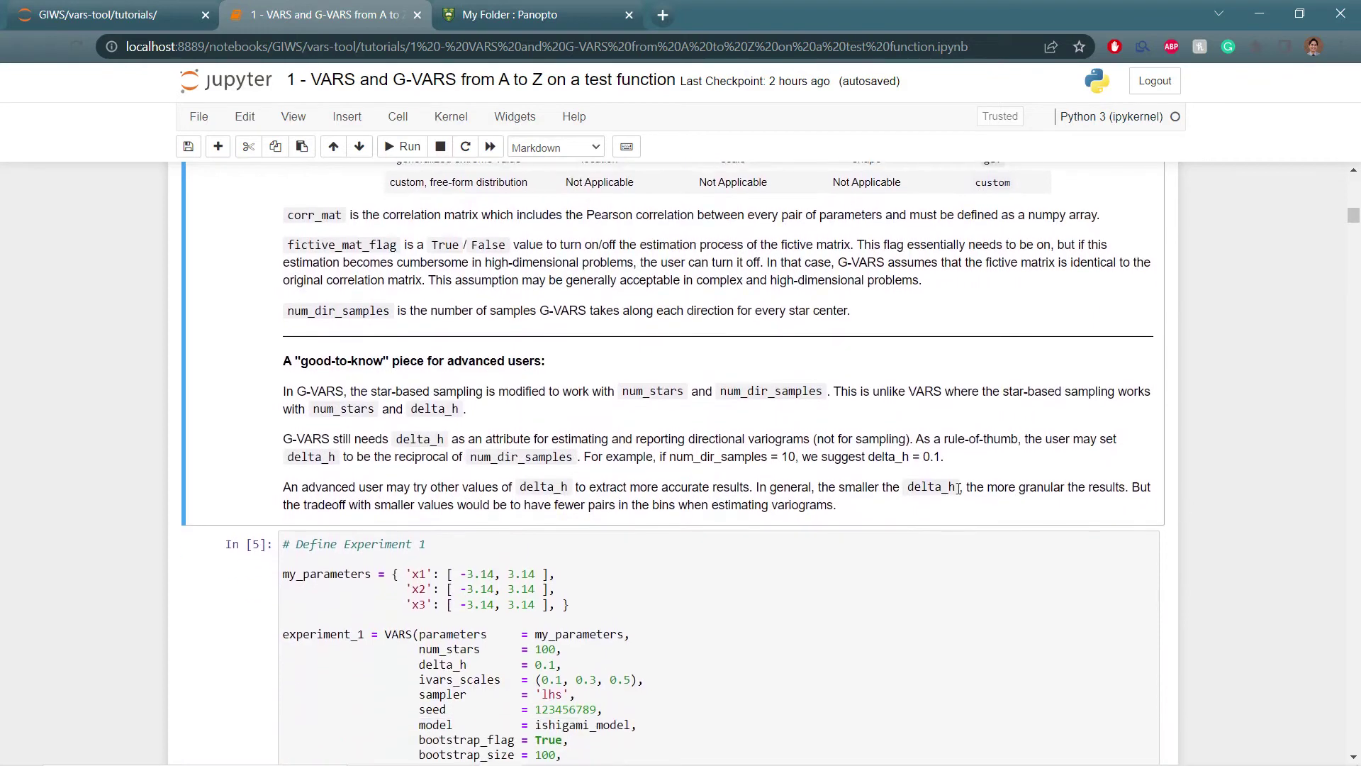
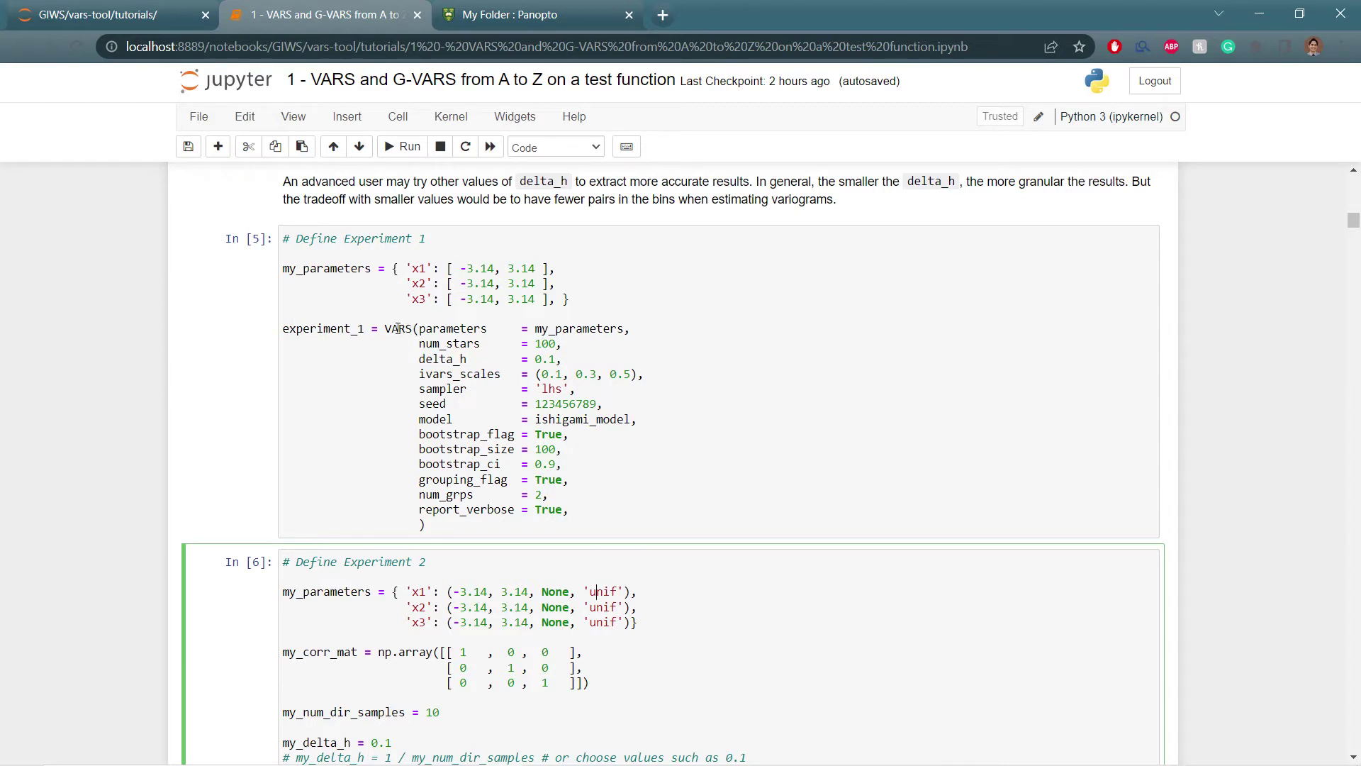
- Run the four cells defining Experiment 1 with VARS and Experiments 2, 3 and 4 with GVARS
{"action": "left_click", "coordinate": [386, 330]}
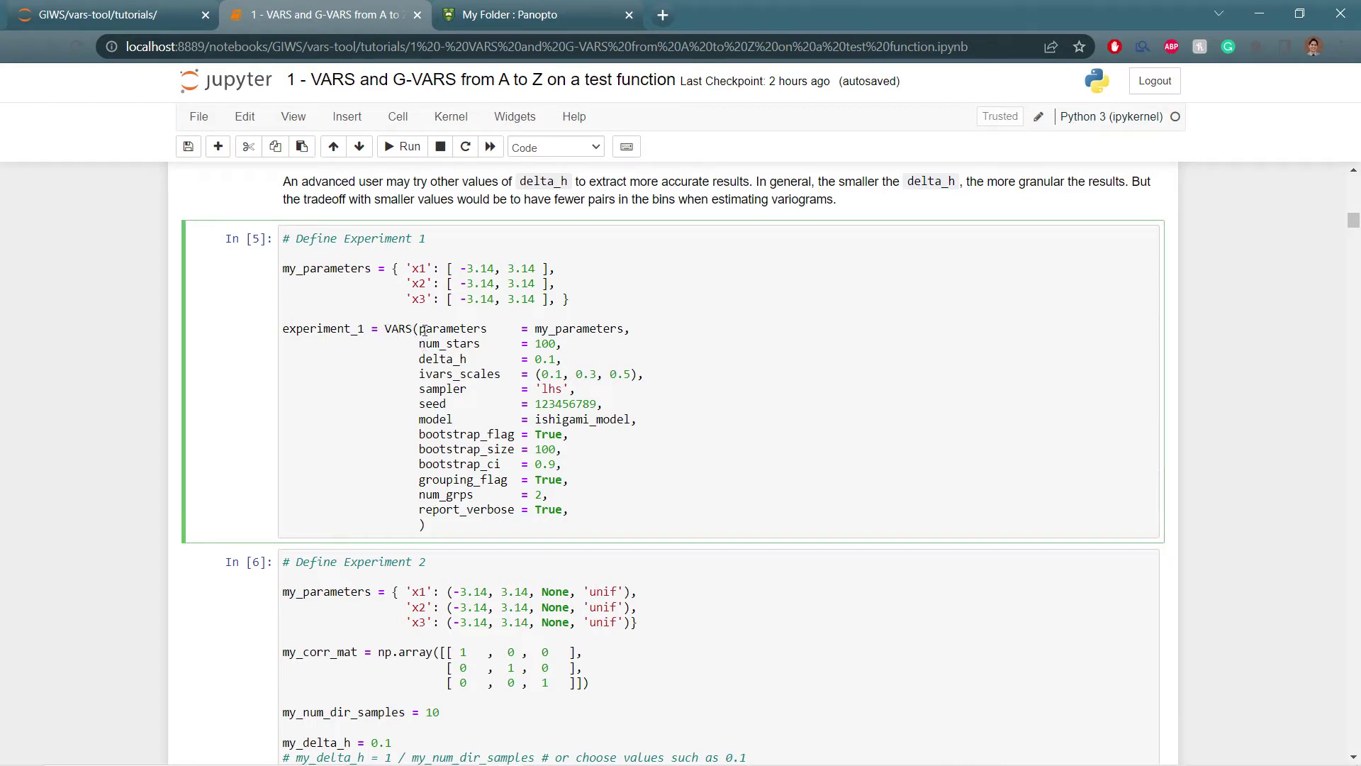
{"action": "left_click", "coordinate": [420, 329]}
{"action": "key", "text": "shift+Return"}
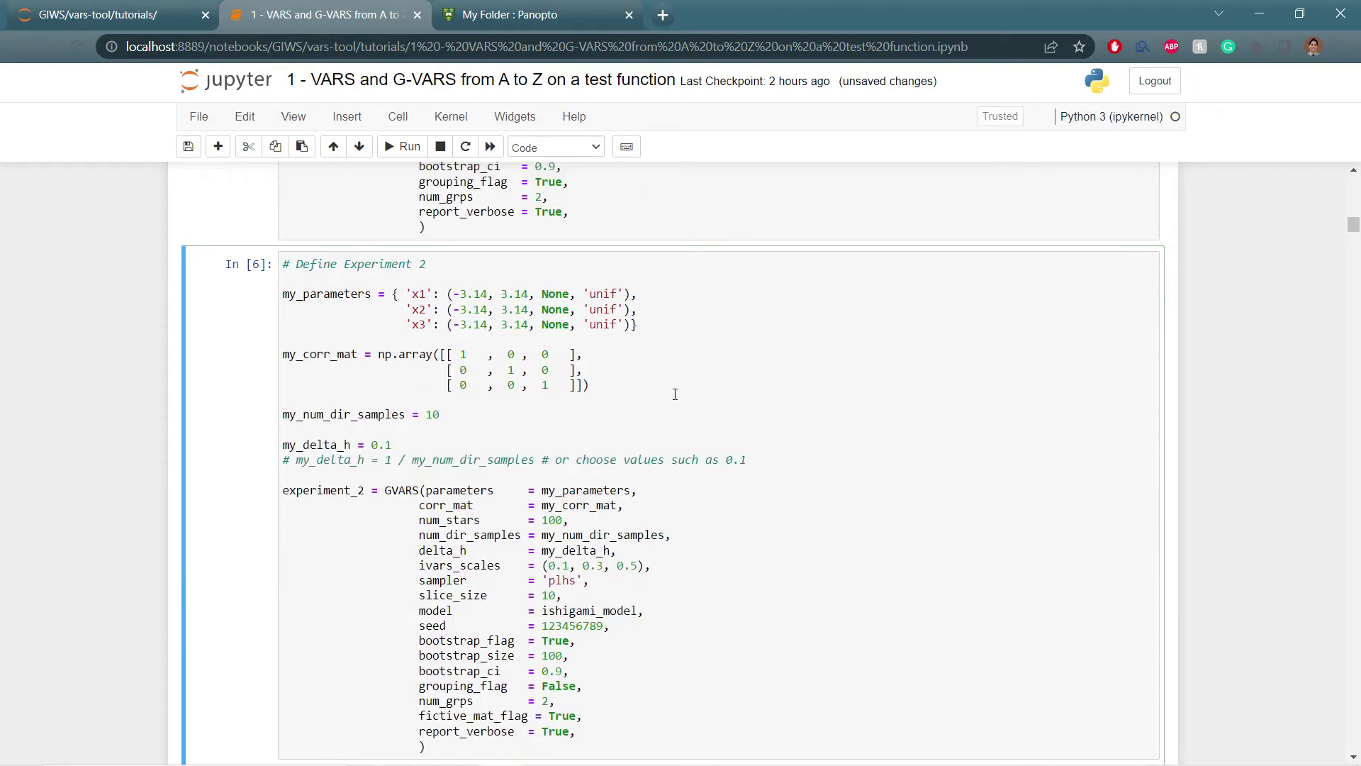
{"action": "key", "text": "shift+Return"}
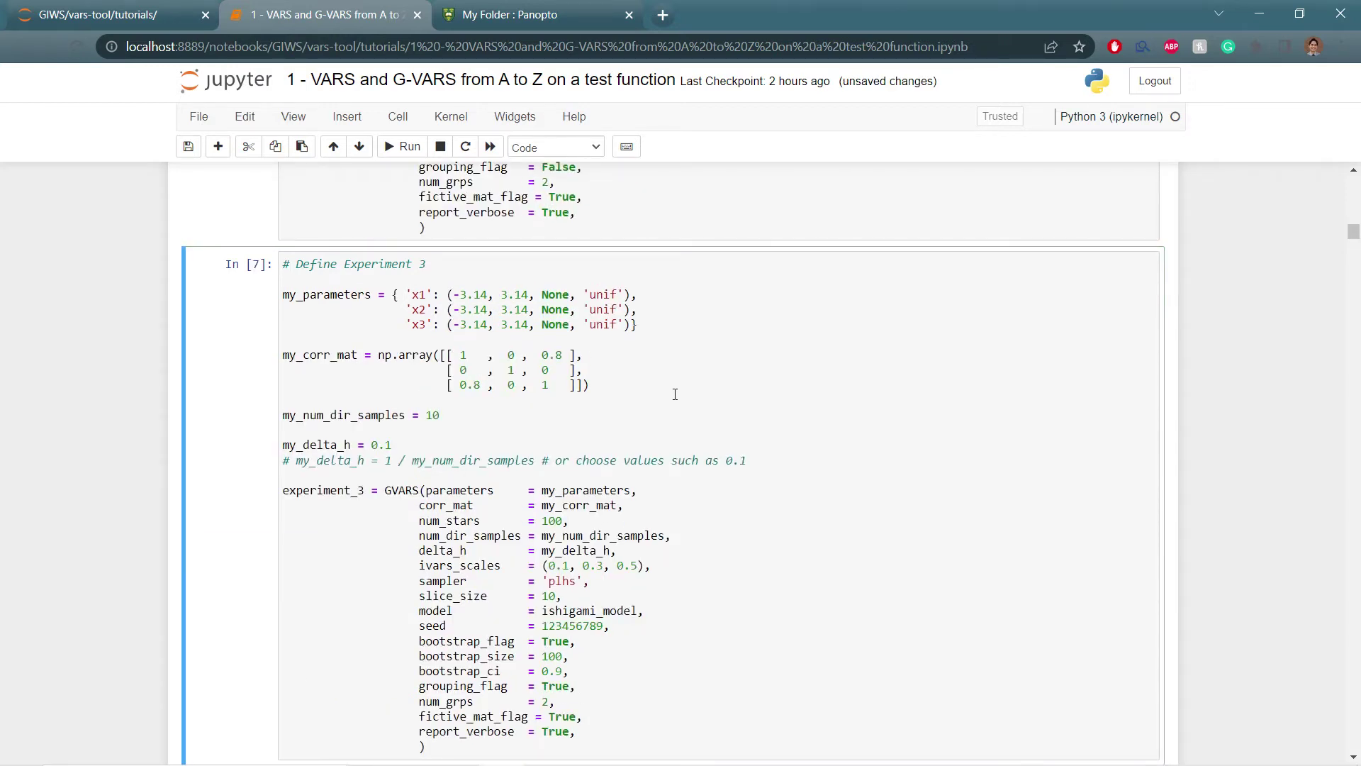
{"action": "key", "text": "shift+Return"}
{"action": "key", "text": "shift+Return"}
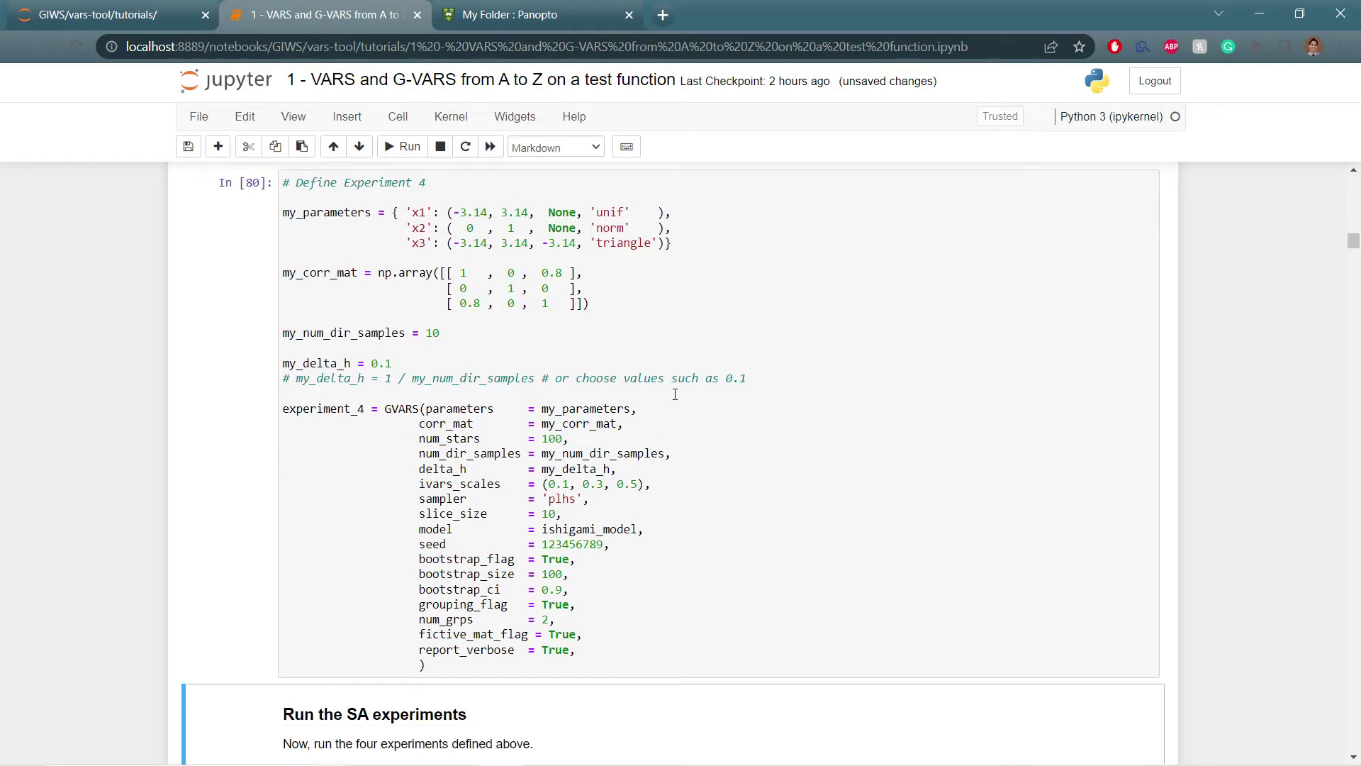
{"action": "scroll", "coordinate": [638, 394], "scroll_direction": "up", "scroll_amount": 1}
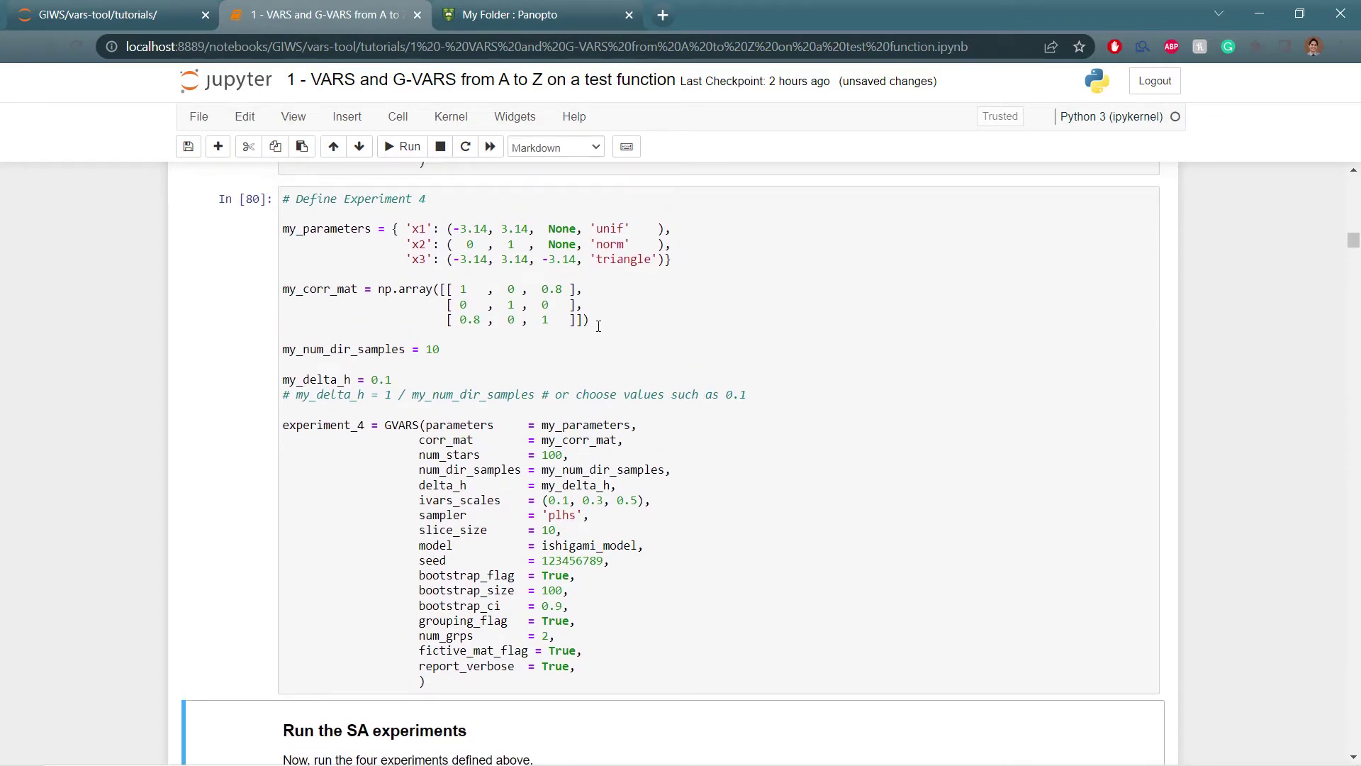
- Examine the correlation matrix in the Experiment 4 definition and compare the parameter settings across the four experiment definitions
{"action": "left_click_drag", "start_coordinate": [303, 291], "coordinate": [589, 320]}
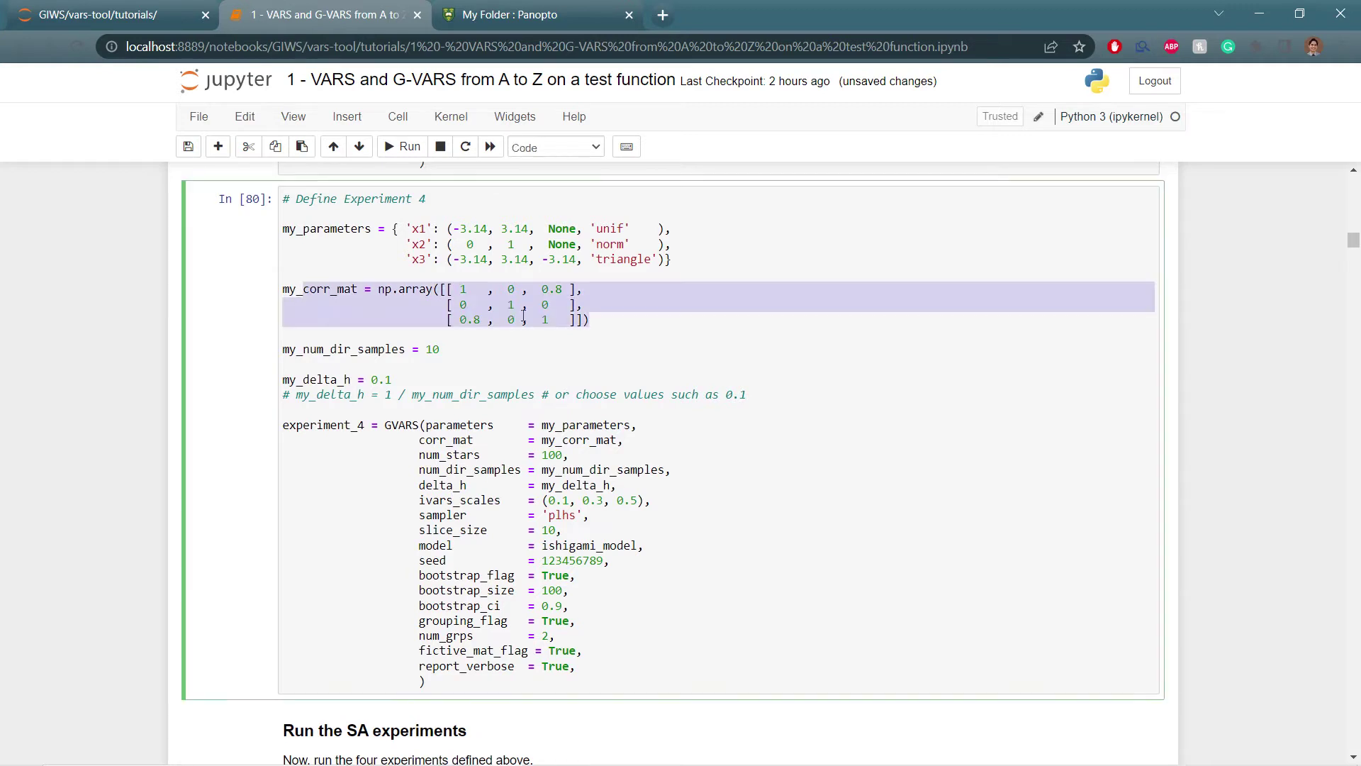
{"action": "left_click", "coordinate": [643, 331]}
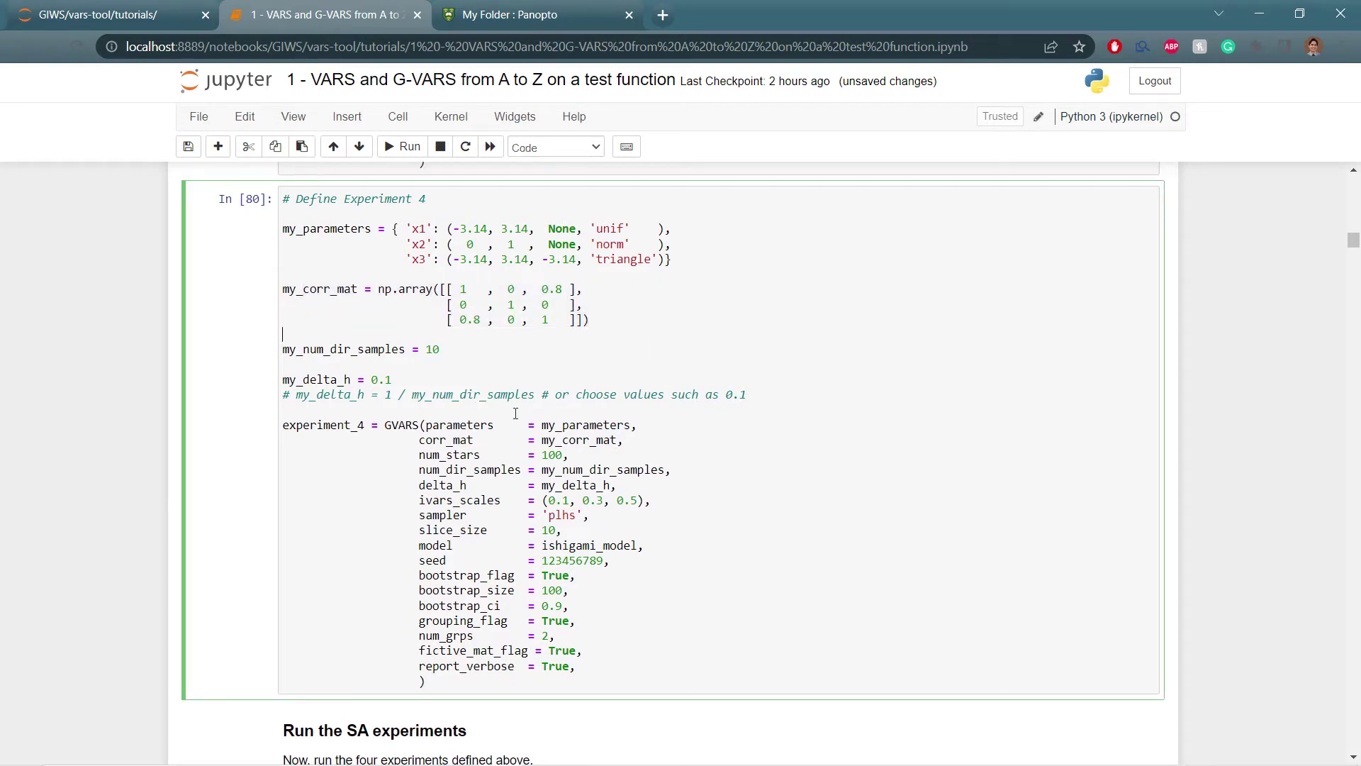
{"action": "scroll", "coordinate": [621, 427], "scroll_direction": "up", "scroll_amount": 12}
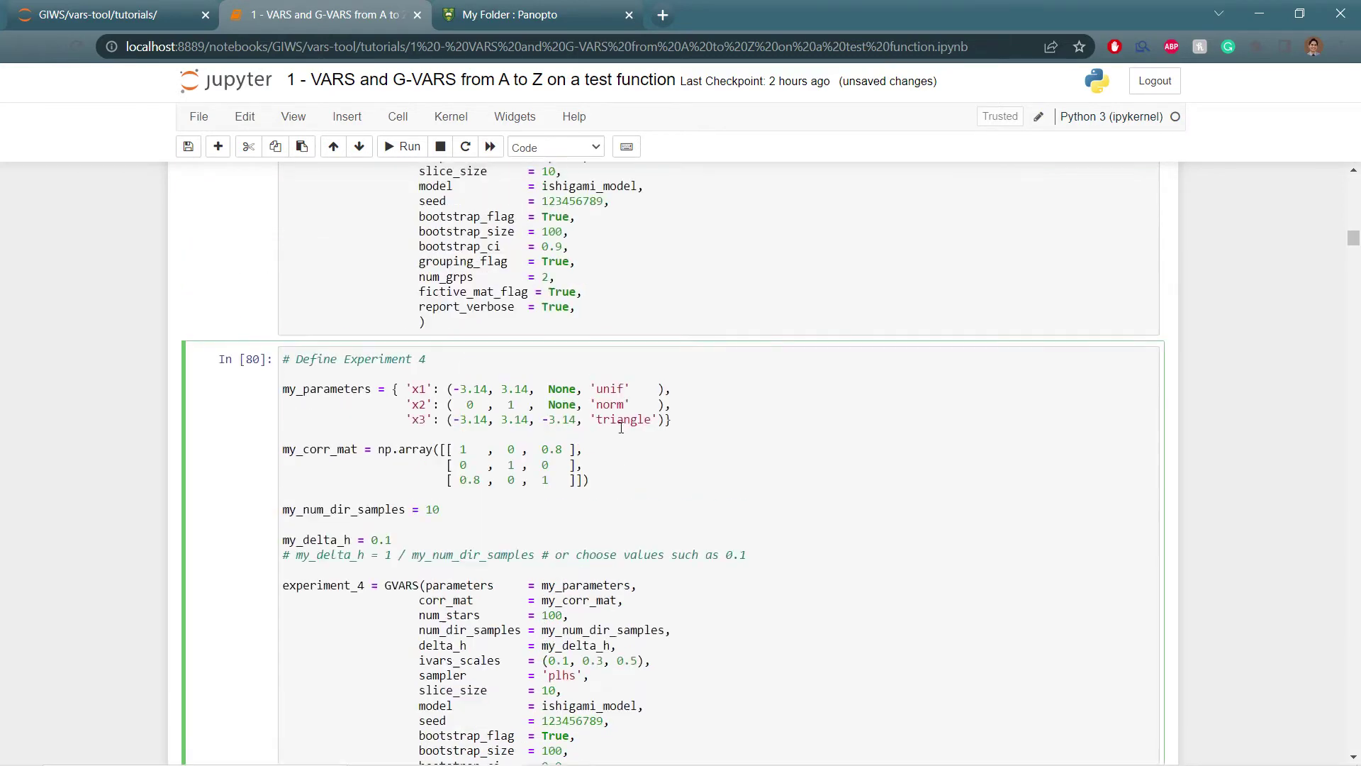
{"action": "scroll", "coordinate": [621, 428], "scroll_direction": "up", "scroll_amount": 6}
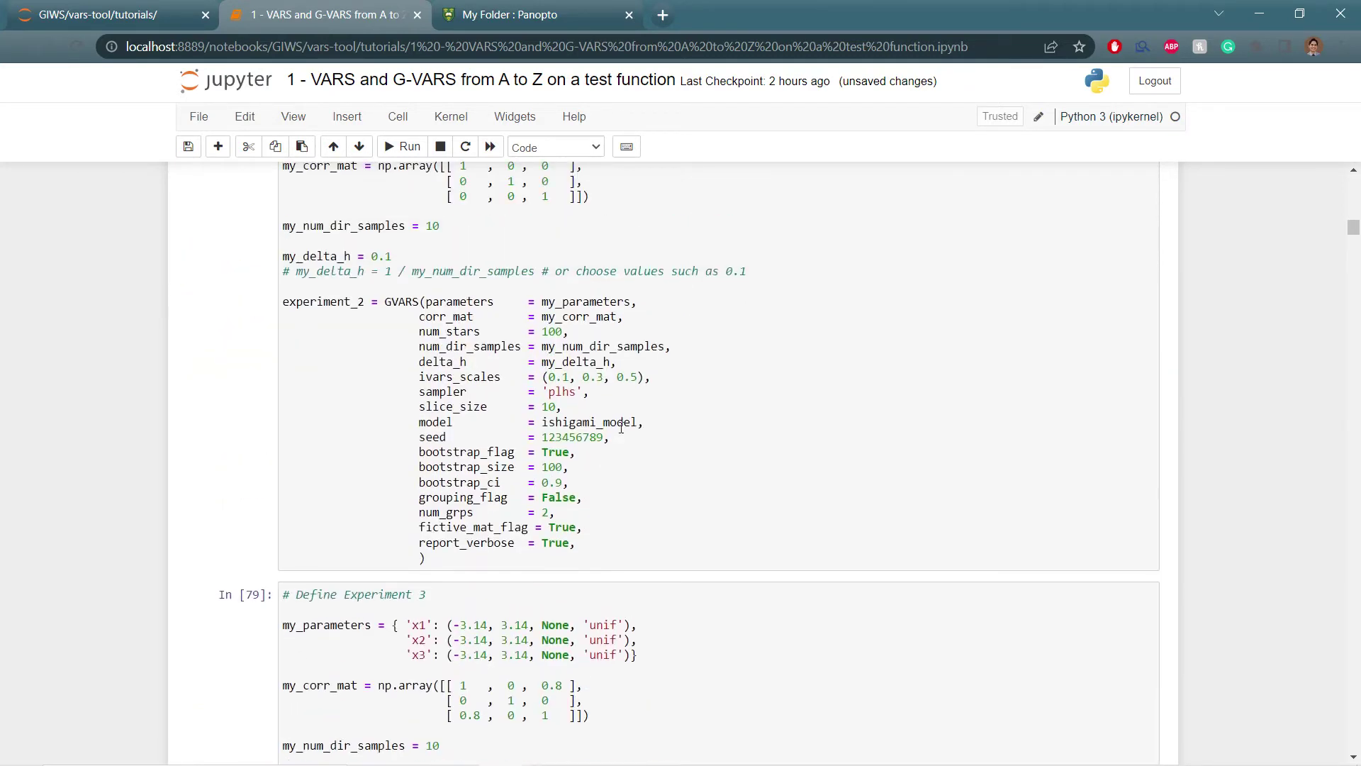
{"action": "scroll", "coordinate": [621, 427], "scroll_direction": "up", "scroll_amount": 1}
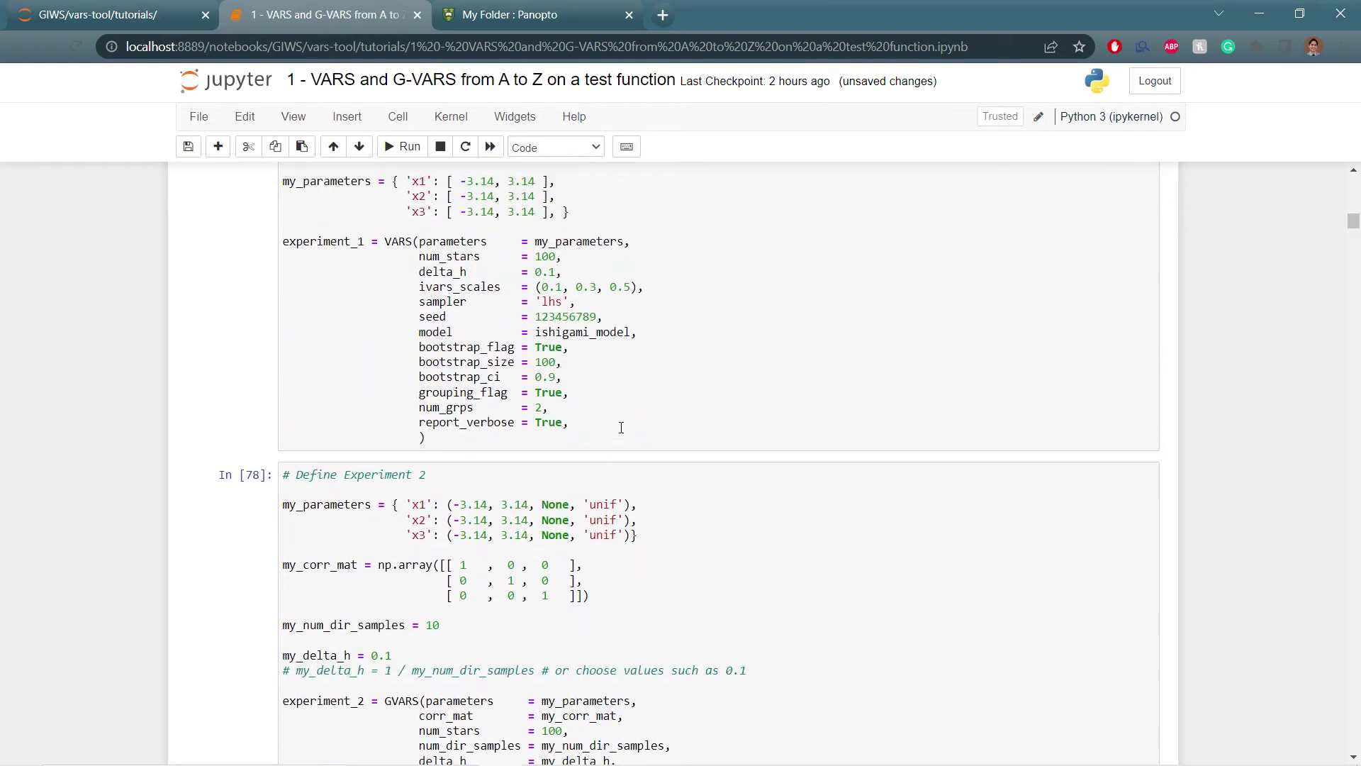
{"action": "scroll", "coordinate": [611, 351], "scroll_direction": "up", "scroll_amount": 1}
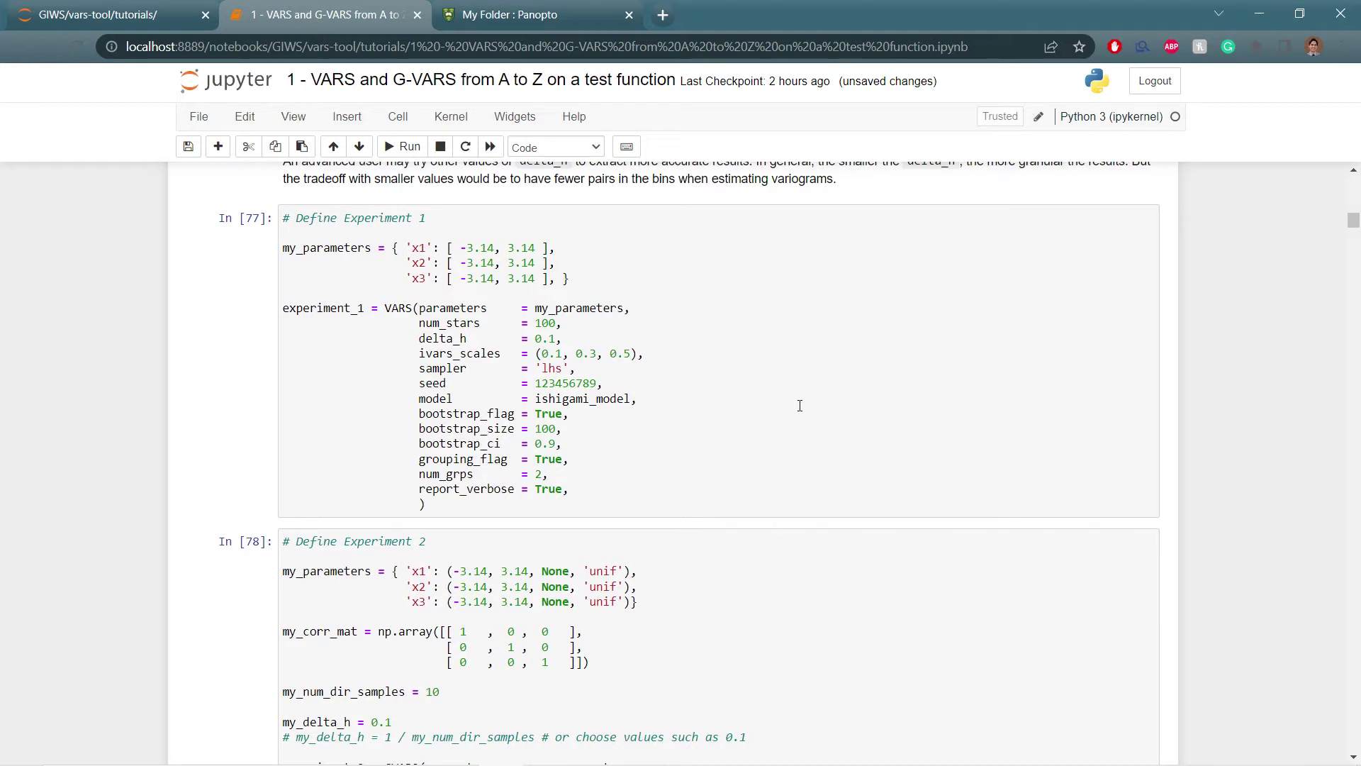
{"action": "scroll", "coordinate": [840, 479], "scroll_direction": "down", "scroll_amount": 9}
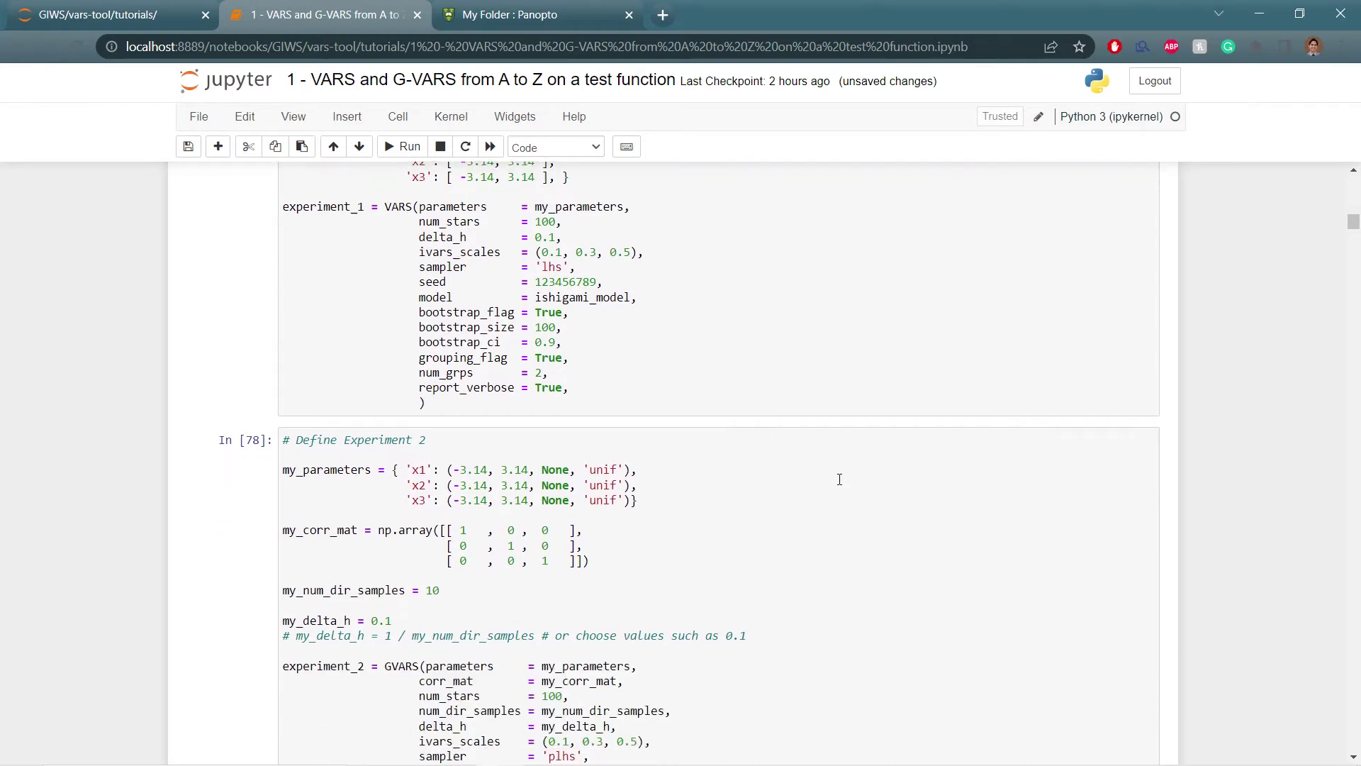
{"action": "scroll", "coordinate": [839, 479], "scroll_direction": "down", "scroll_amount": 17}
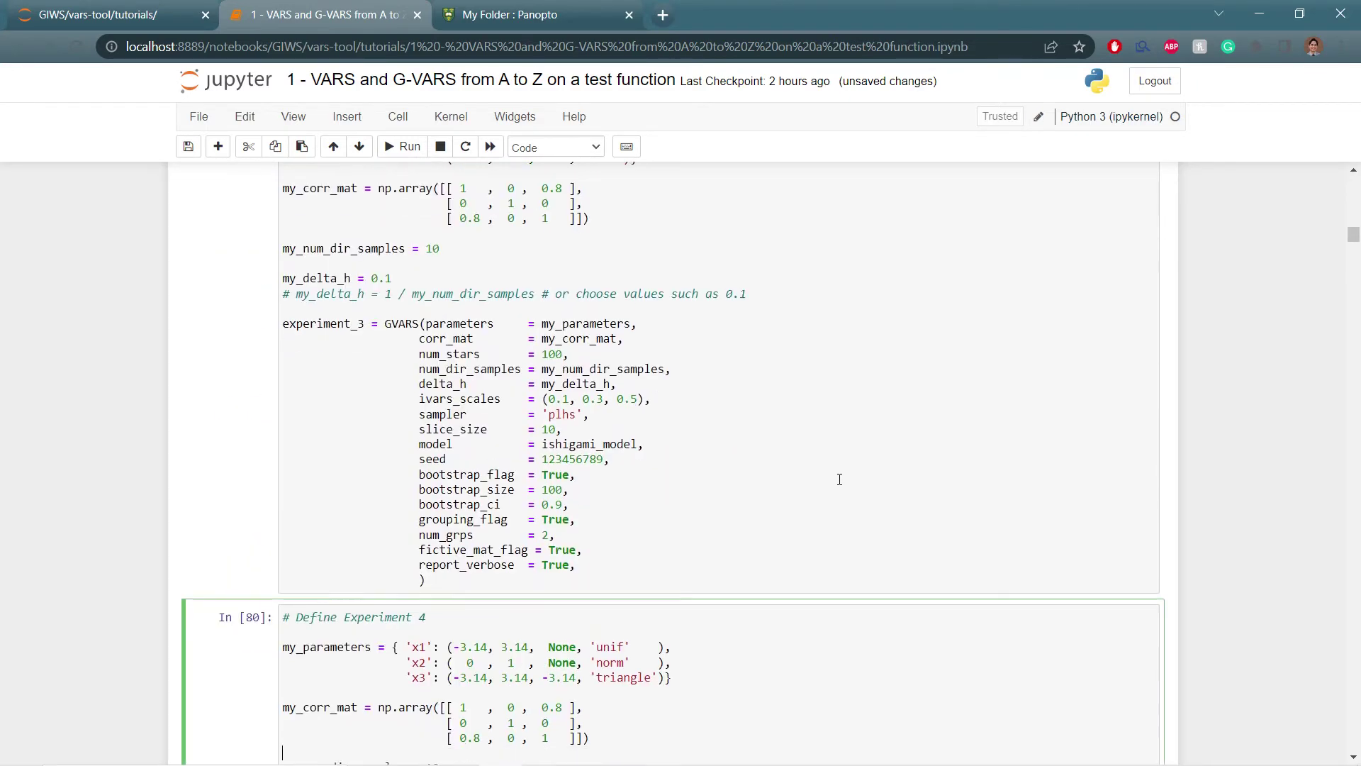
- Run the four run_online() cells for Experiments 1 to 4 in the "Run the SA experiments" section
{"action": "scroll", "coordinate": [839, 480], "scroll_direction": "down", "scroll_amount": 1}
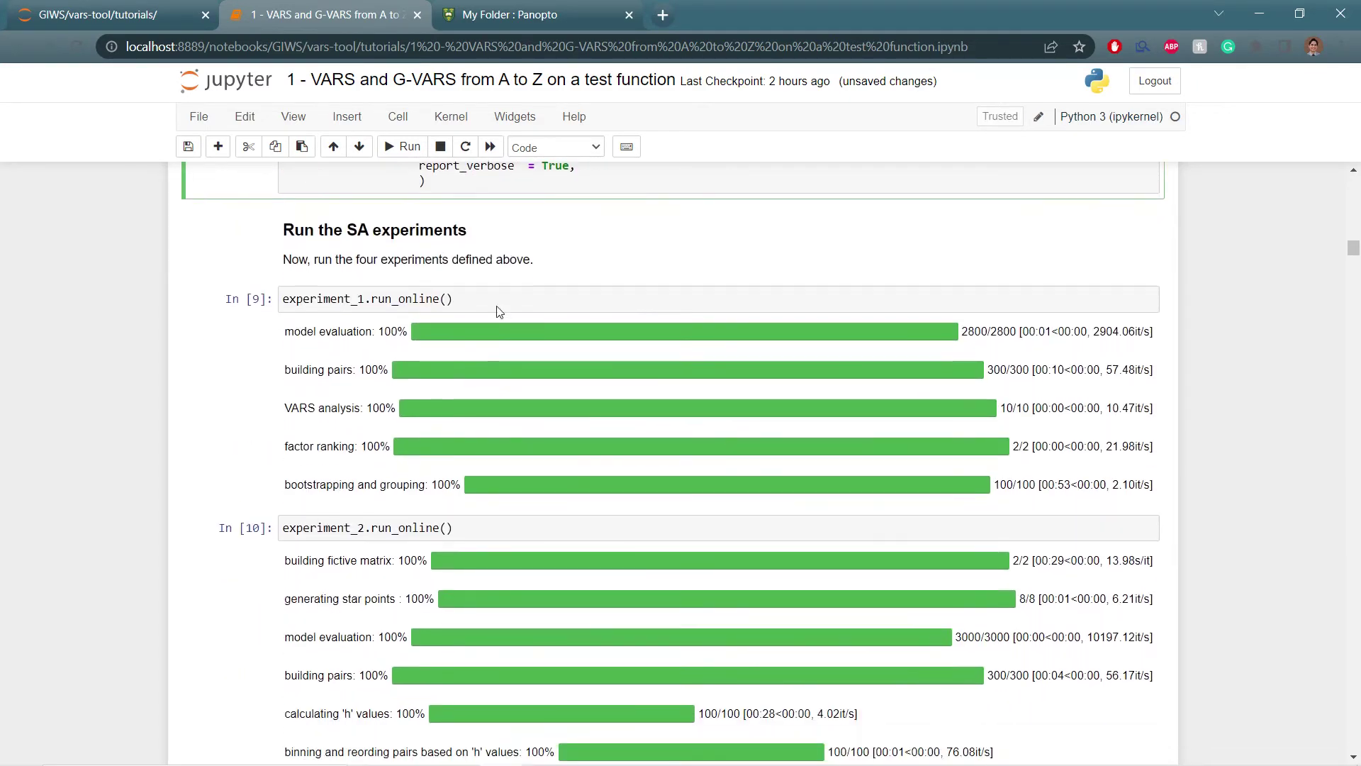
{"action": "left_click", "coordinate": [449, 300]}
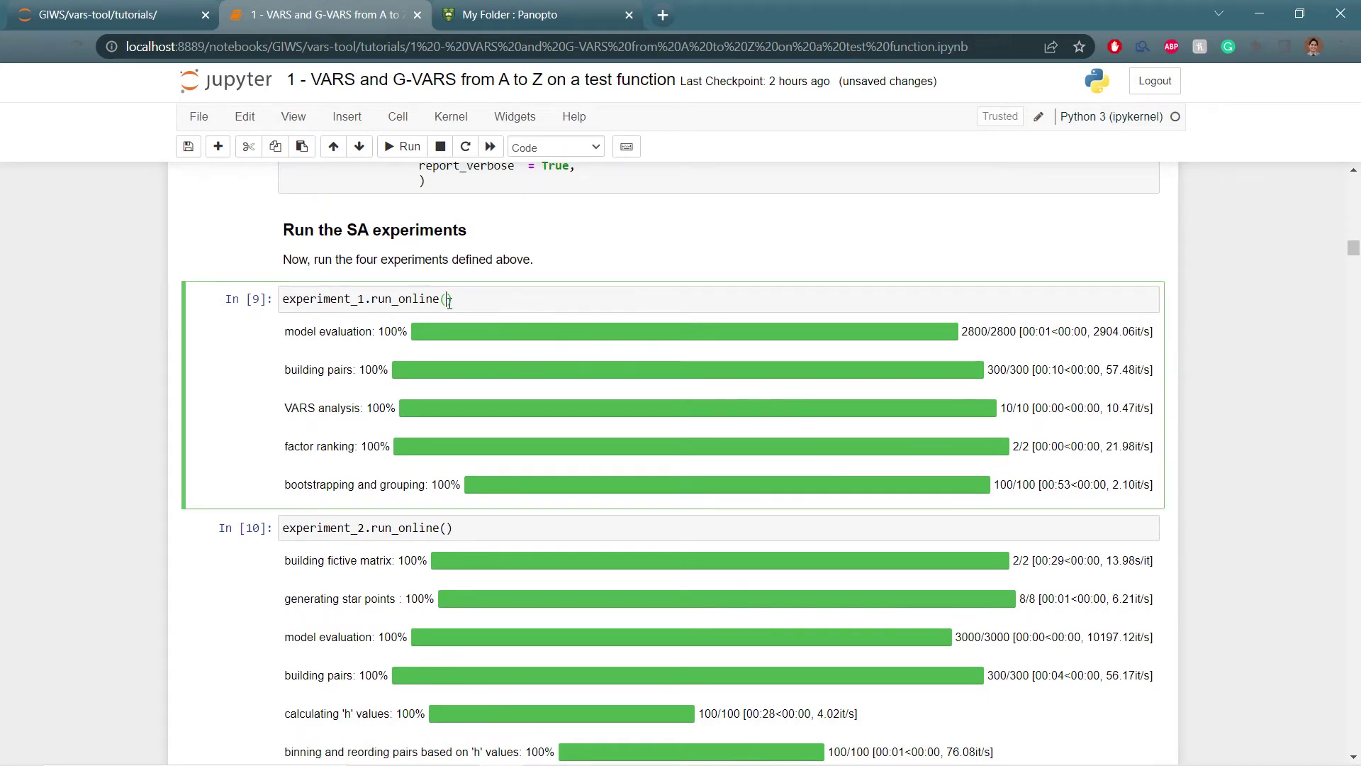
{"action": "key", "text": "shift+Return"}
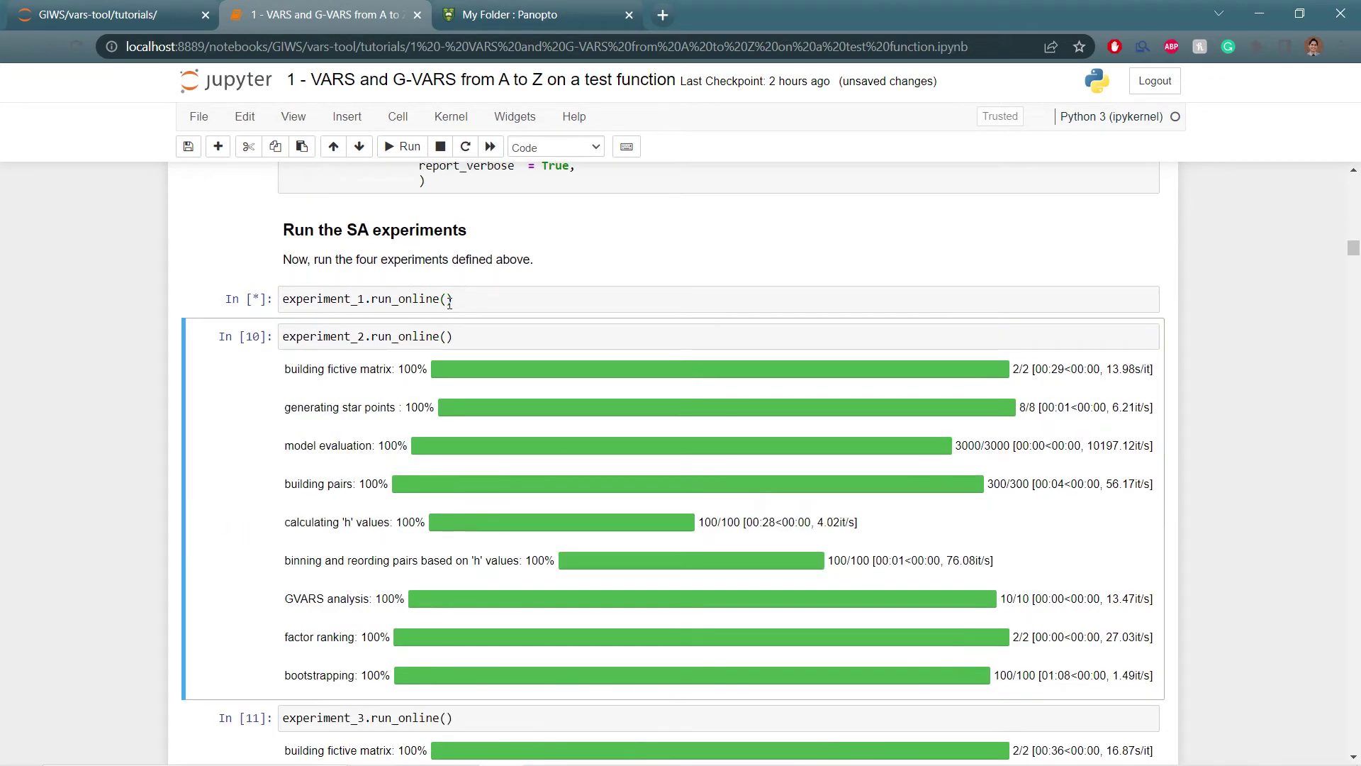
{"action": "key", "text": "shift+Return"}
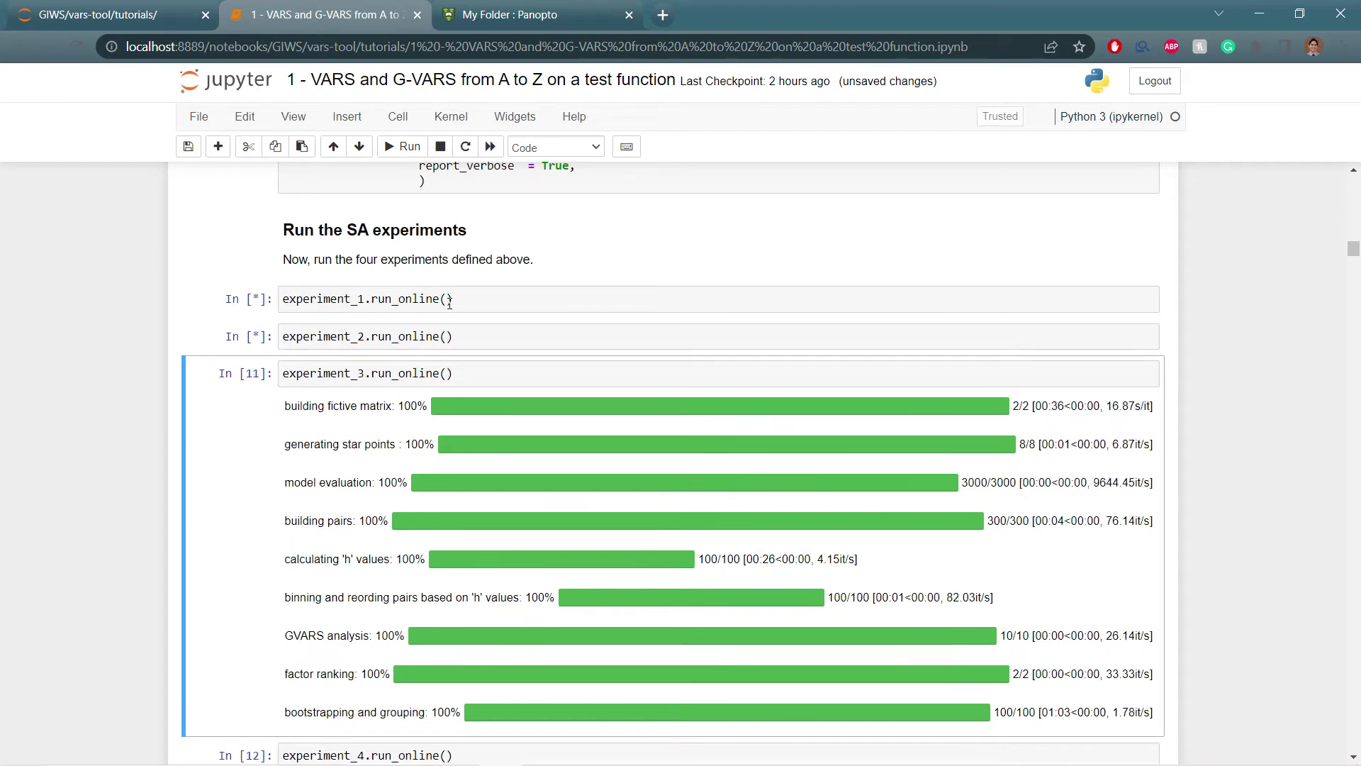
{"action": "key", "text": "shift+Return"}
{"action": "key", "text": "shift+Return"}
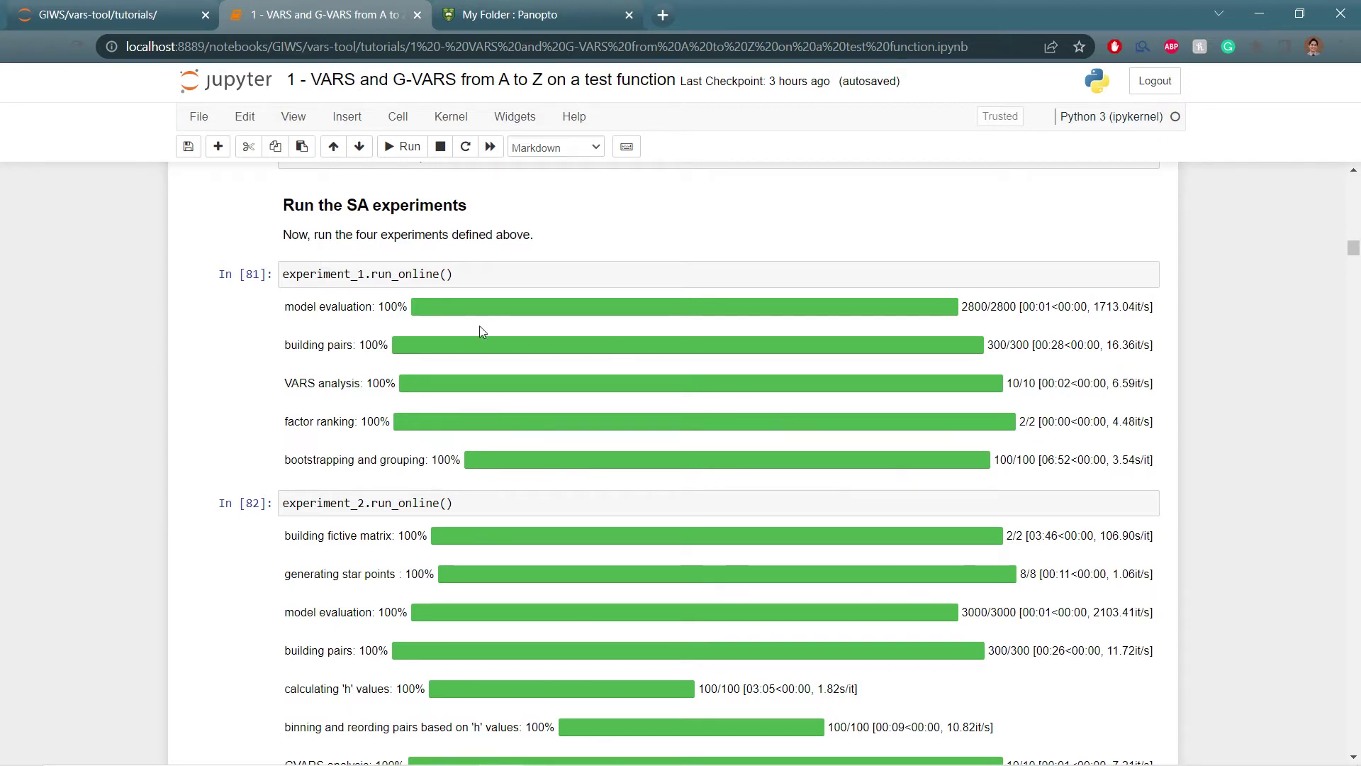
- Check the progress bars of the four experiment runs, and run the cell printing the IVARS indices from Experiment 1
{"action": "scroll", "coordinate": [419, 440], "scroll_direction": "down", "scroll_amount": 1}
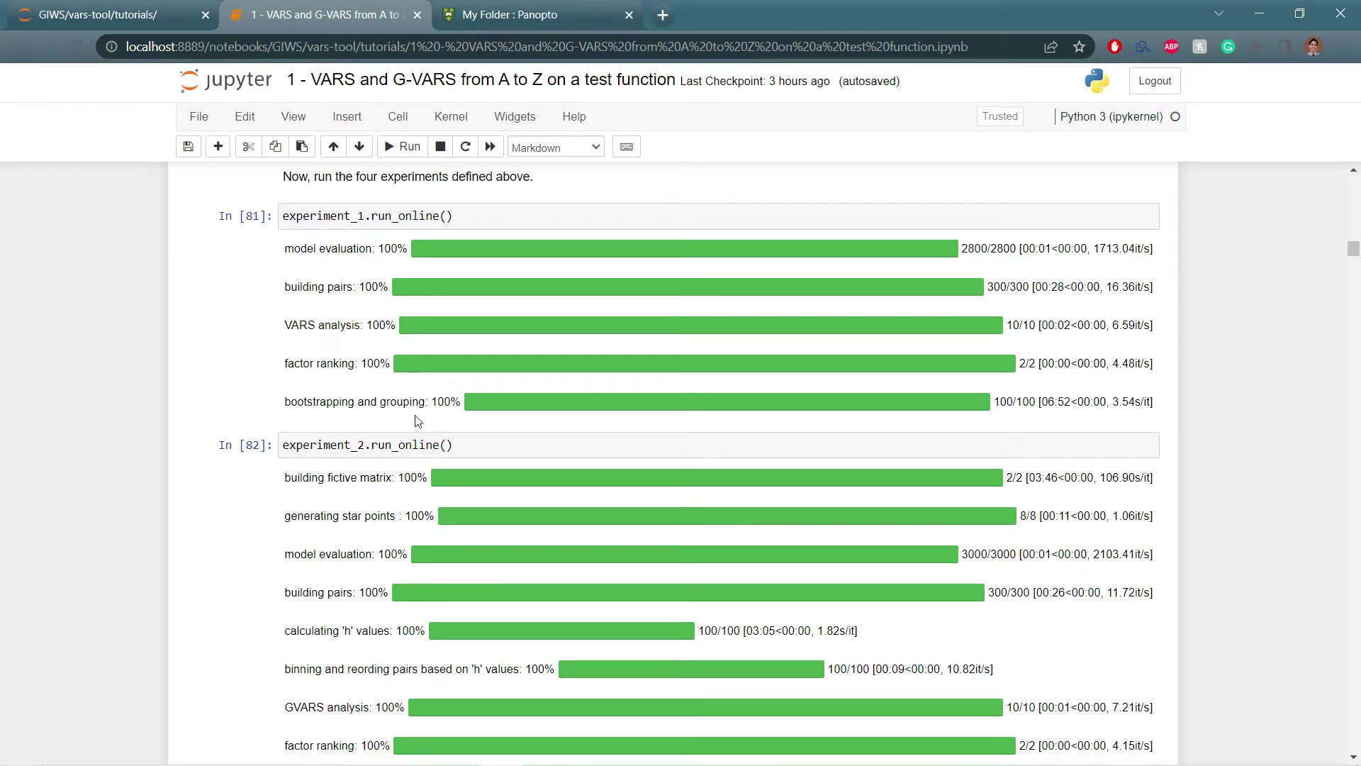
{"action": "scroll", "coordinate": [413, 395], "scroll_direction": "down", "scroll_amount": 1}
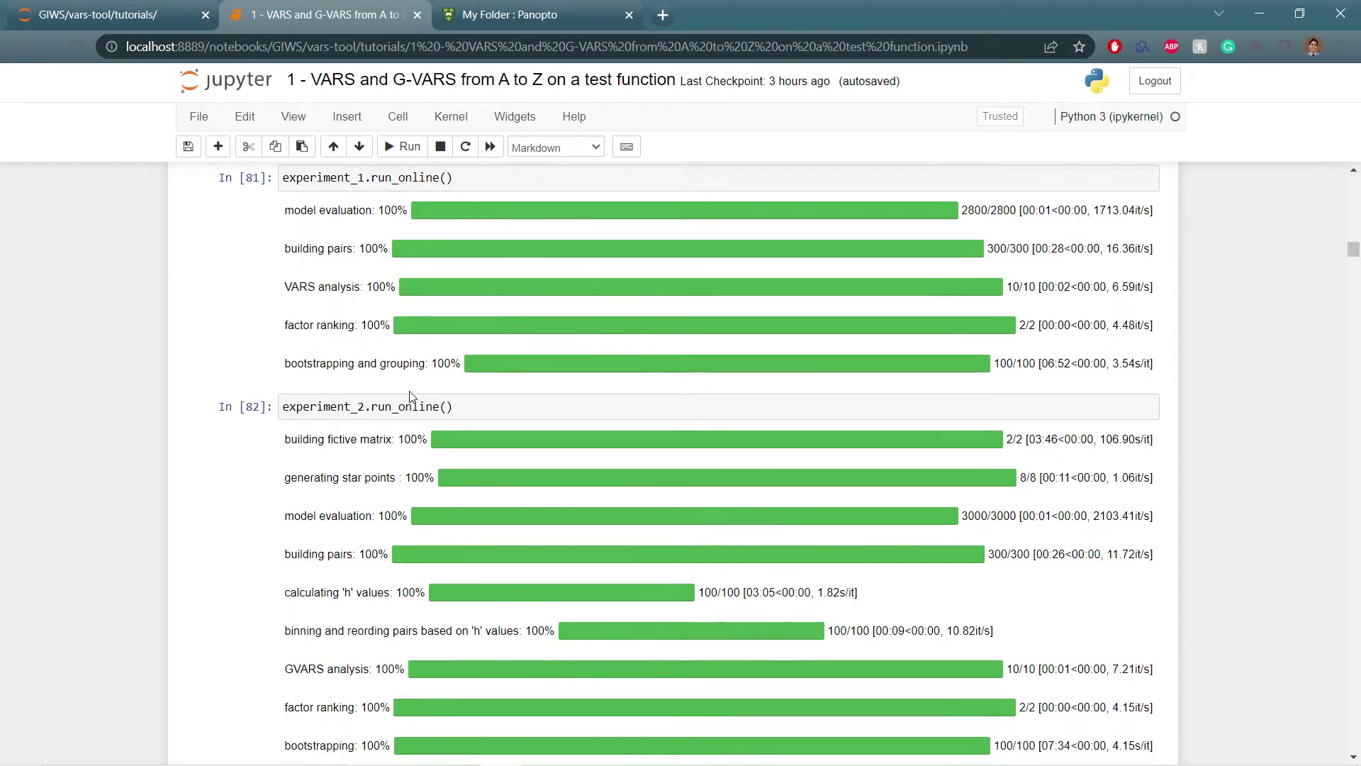
{"action": "scroll", "coordinate": [376, 511], "scroll_direction": "down", "scroll_amount": 1}
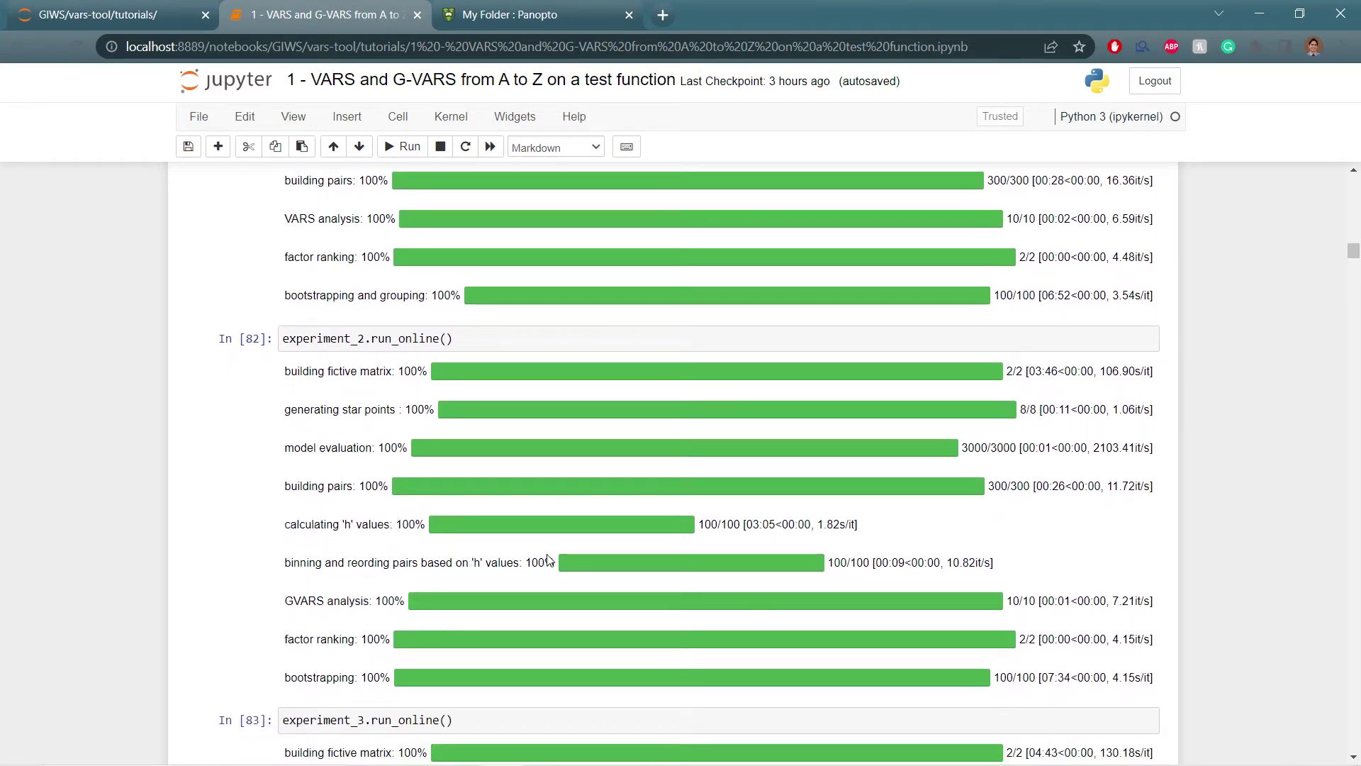
{"action": "scroll", "coordinate": [619, 528], "scroll_direction": "down", "scroll_amount": 15}
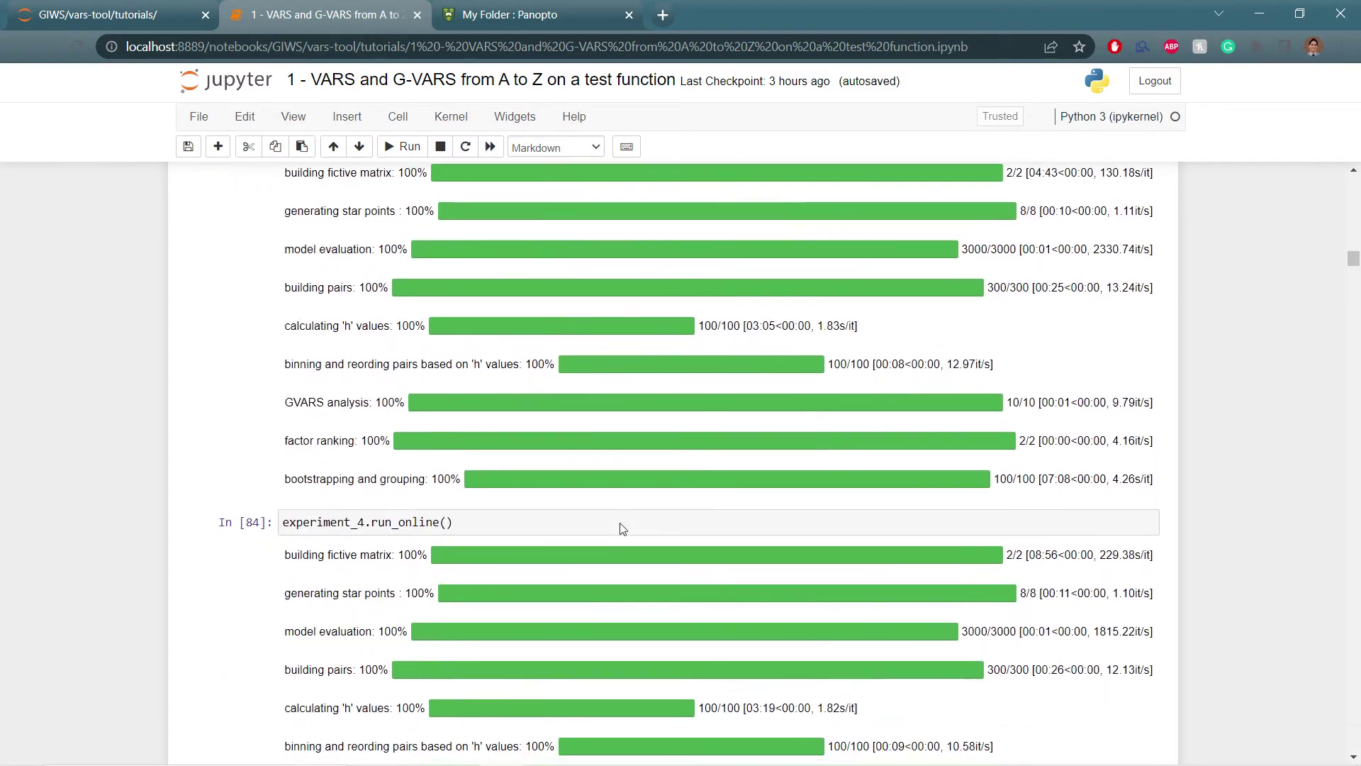
{"action": "scroll", "coordinate": [621, 528], "scroll_direction": "down", "scroll_amount": 3}
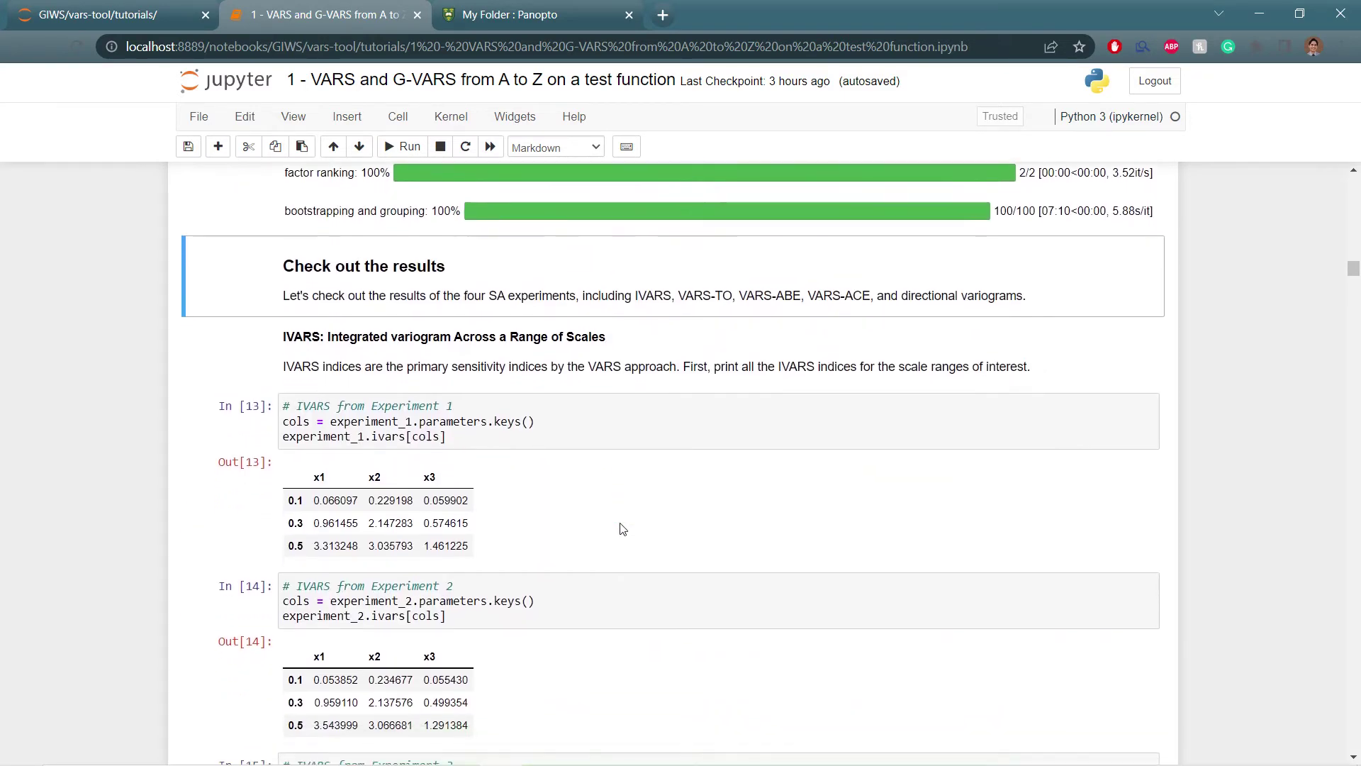
{"action": "scroll", "coordinate": [621, 528], "scroll_direction": "down", "scroll_amount": 1}
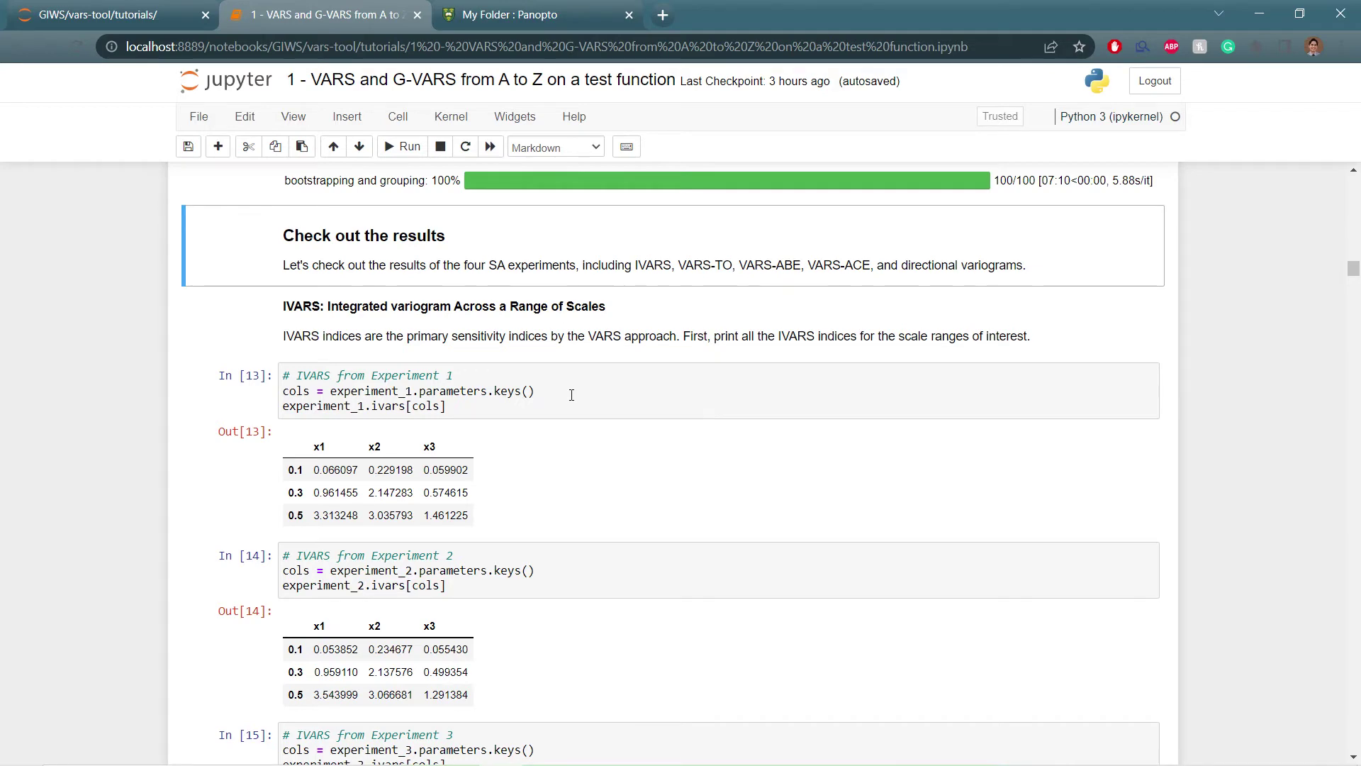
{"action": "left_click", "coordinate": [572, 395]}
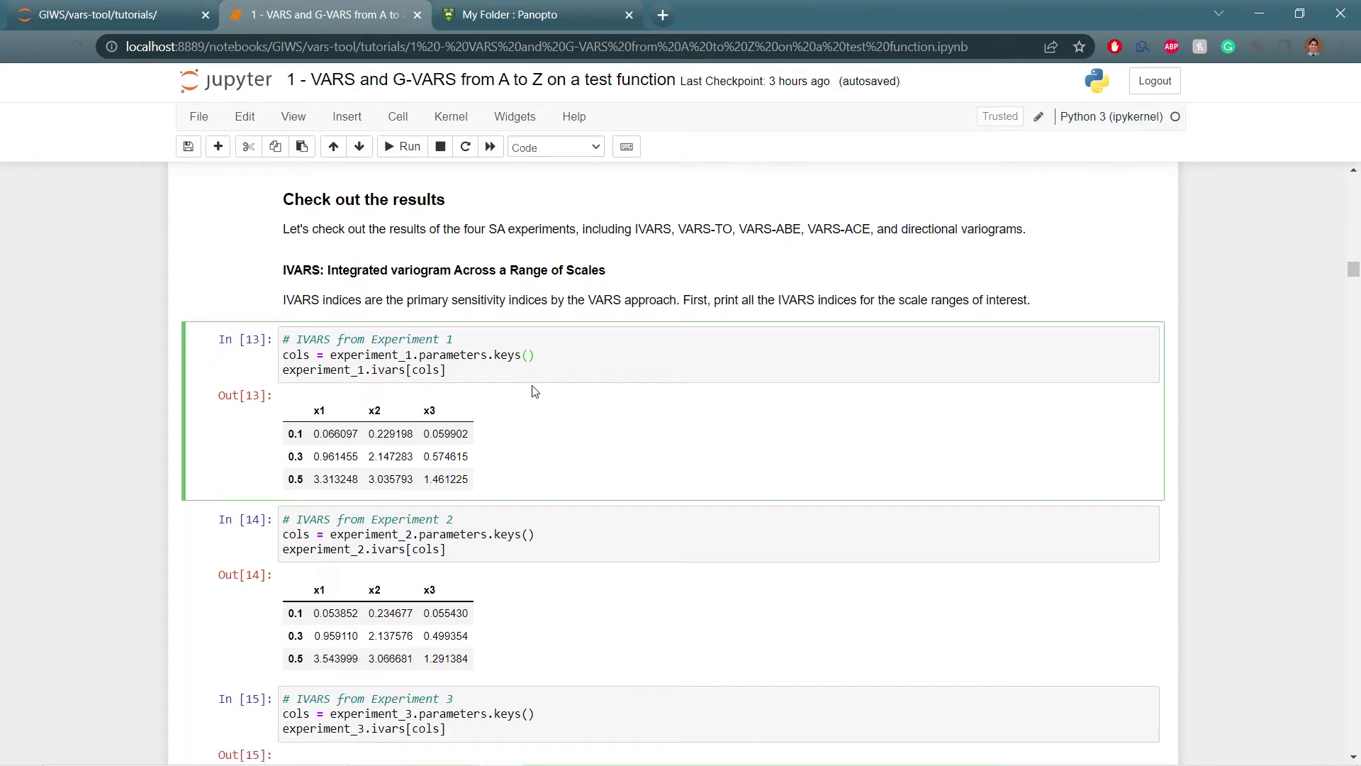
{"action": "key", "text": "shift+Return"}
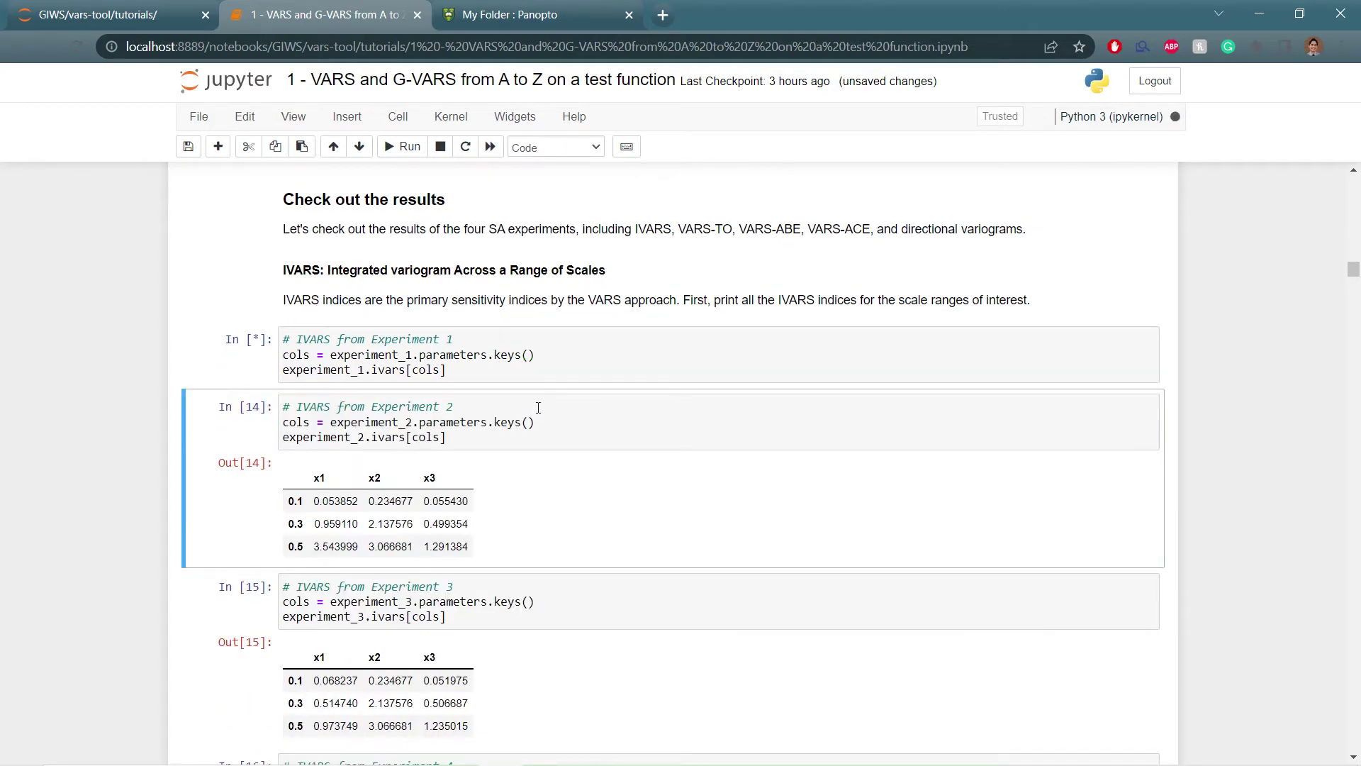
- Run the cell plotting IVARS from Experiment 1 on linear and log scales with ivars_scale at 0.5
{"action": "scroll", "coordinate": [539, 414], "scroll_direction": "down", "scroll_amount": 3}
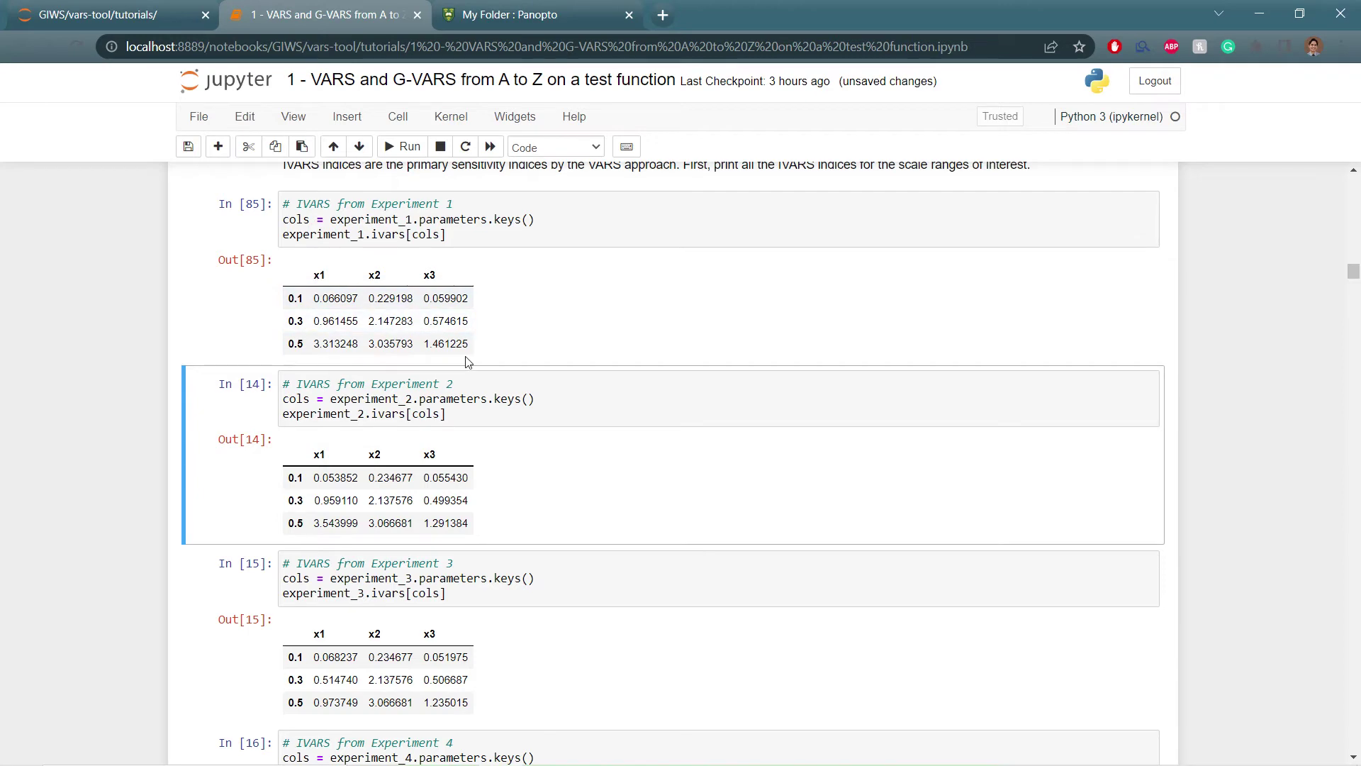
{"action": "scroll", "coordinate": [435, 383], "scroll_direction": "down", "scroll_amount": 1}
{"action": "scroll", "coordinate": [435, 402], "scroll_direction": "down", "scroll_amount": 10}
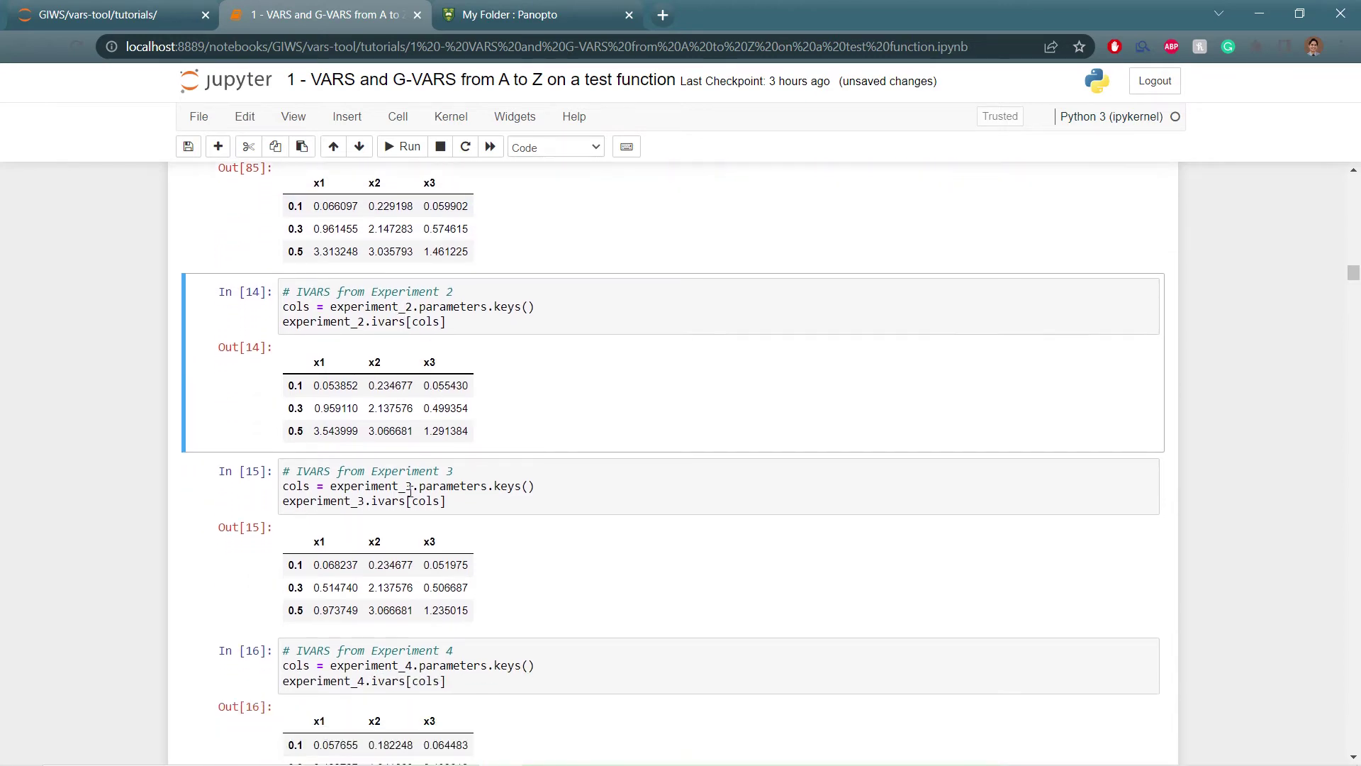
{"action": "scroll", "coordinate": [410, 491], "scroll_direction": "down", "scroll_amount": 8}
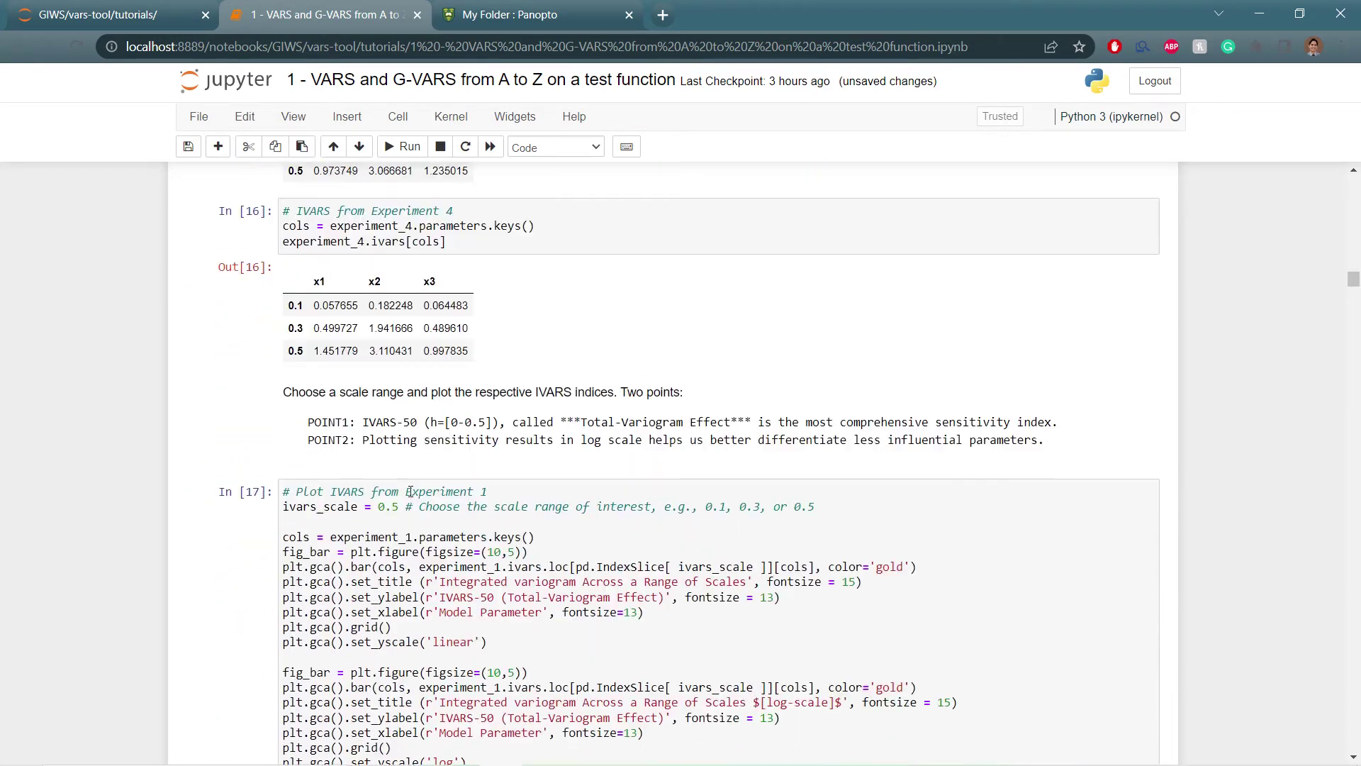
{"action": "scroll", "coordinate": [411, 490], "scroll_direction": "down", "scroll_amount": 2}
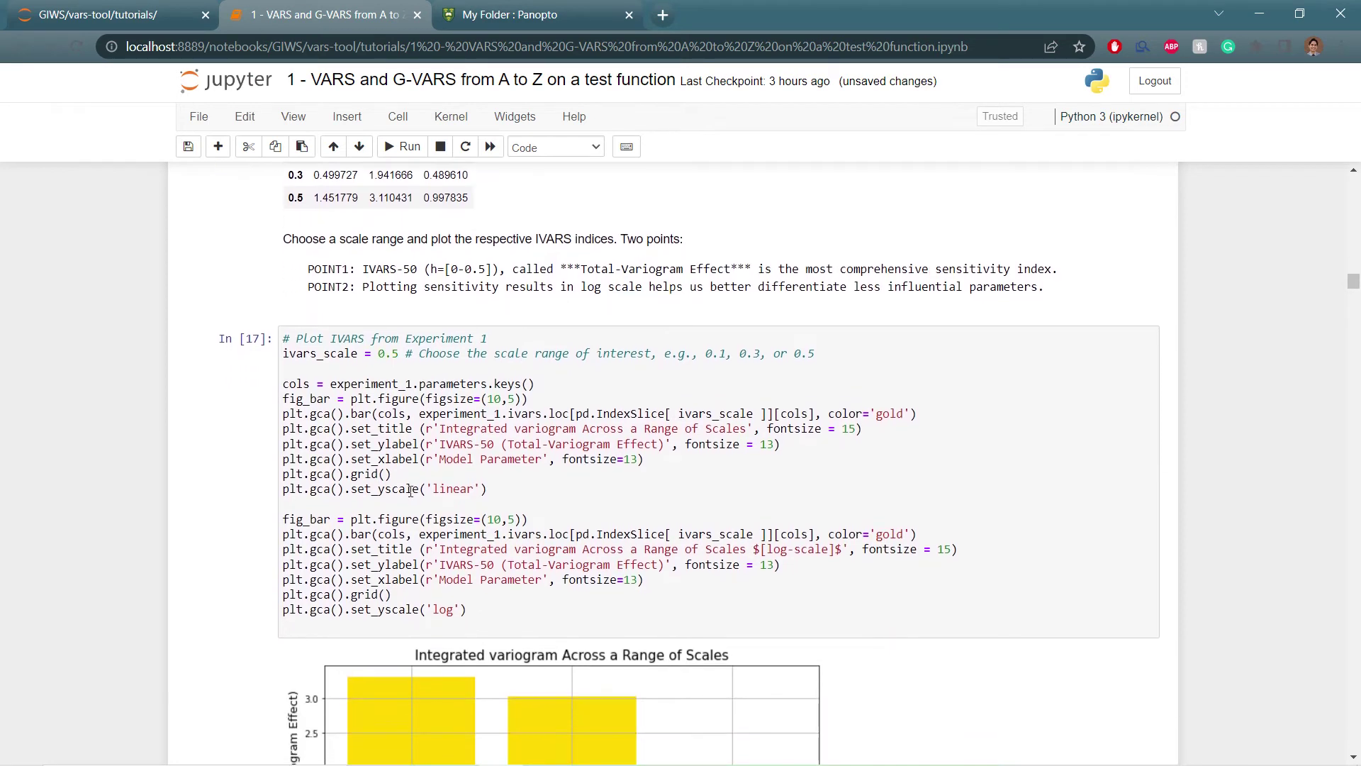
{"action": "scroll", "coordinate": [454, 425], "scroll_direction": "up", "scroll_amount": 1}
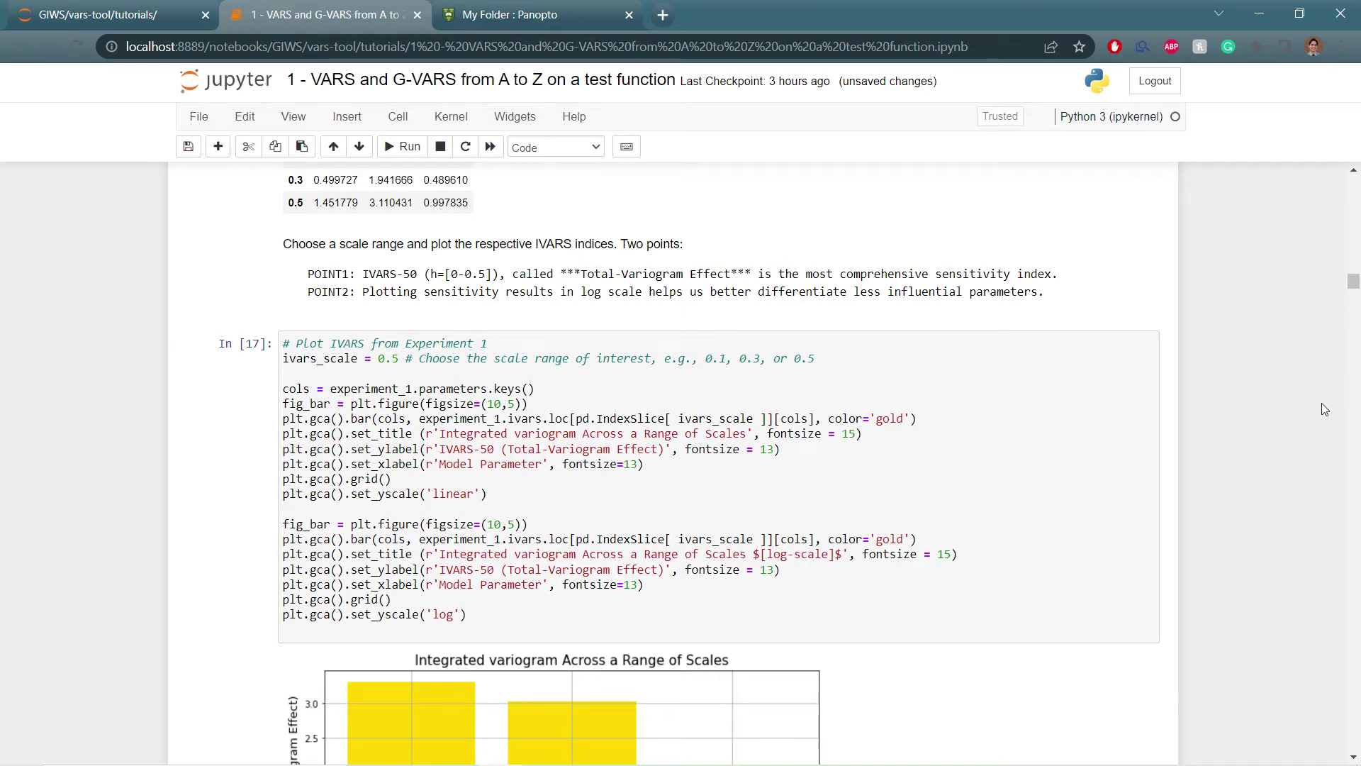
{"action": "scroll", "coordinate": [1322, 402], "scroll_direction": "down", "scroll_amount": 2}
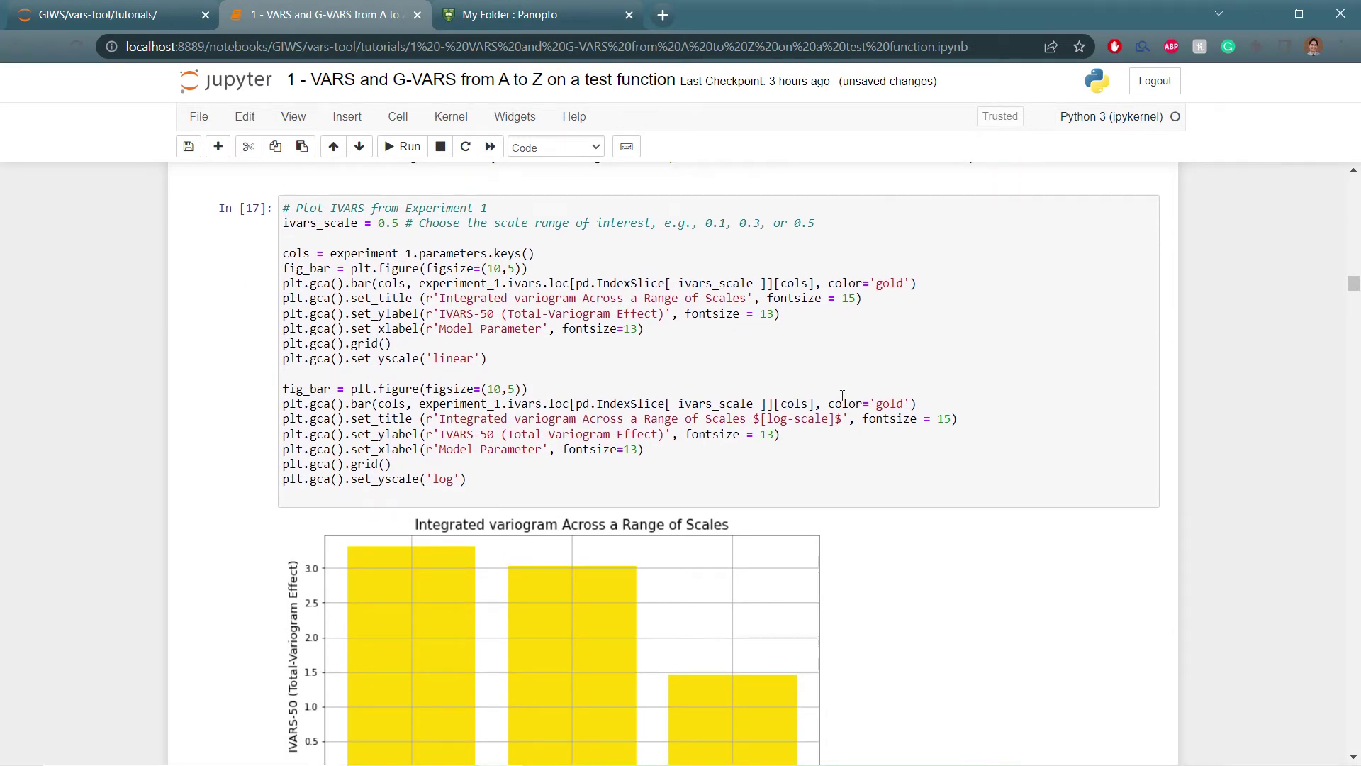
{"action": "left_click", "coordinate": [842, 395]}
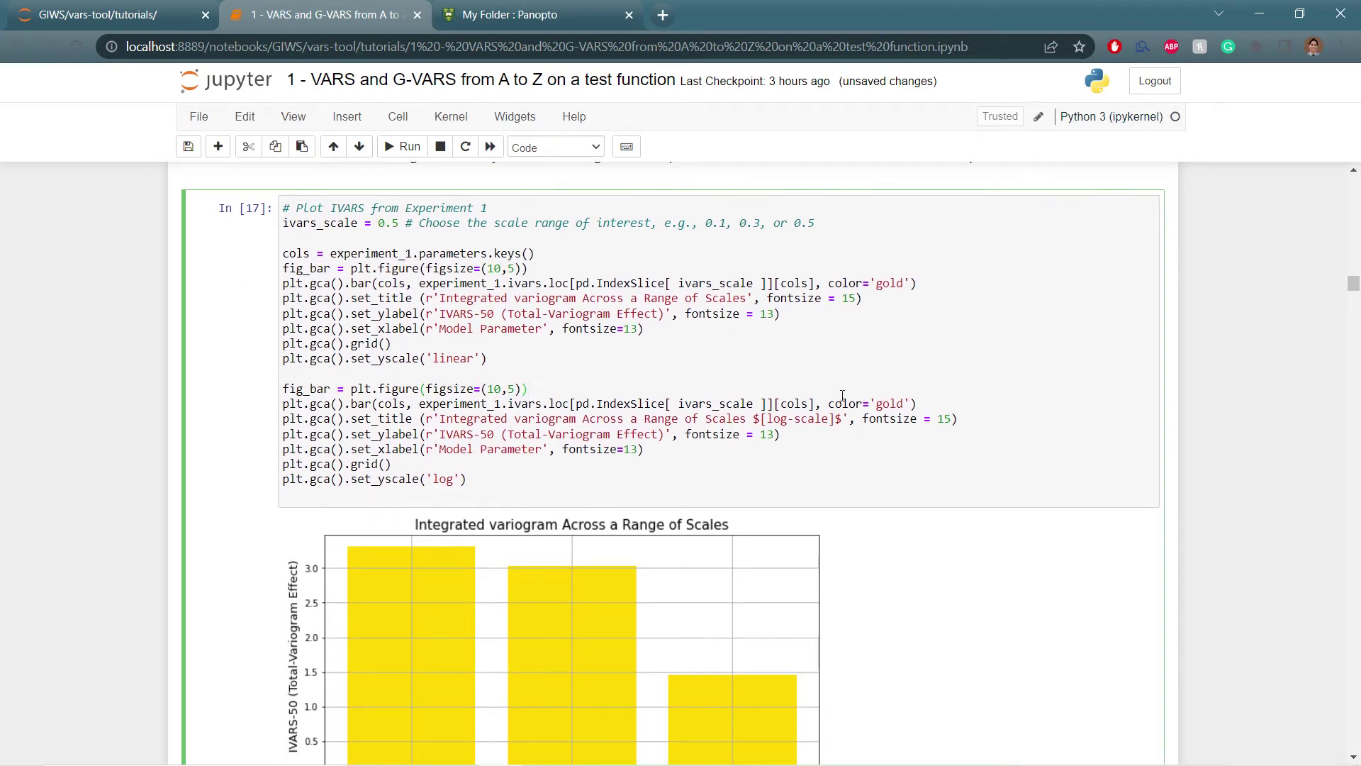
{"action": "key", "text": "shift+Return"}
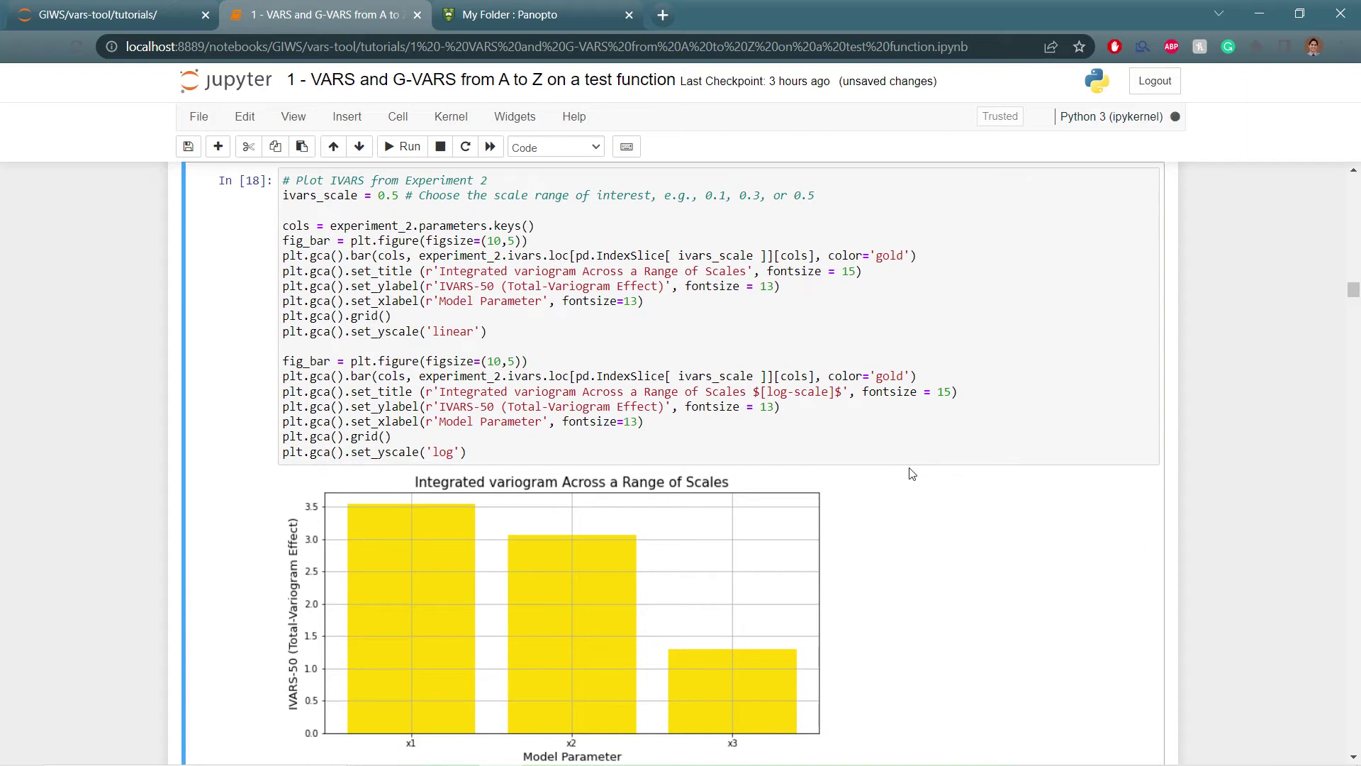
- Examine the linear and log-scale IVARS-50 bar charts of Experiment 2 and the note comparing them with Experiment 1
{"action": "scroll", "coordinate": [912, 473], "scroll_direction": "down", "scroll_amount": 3}
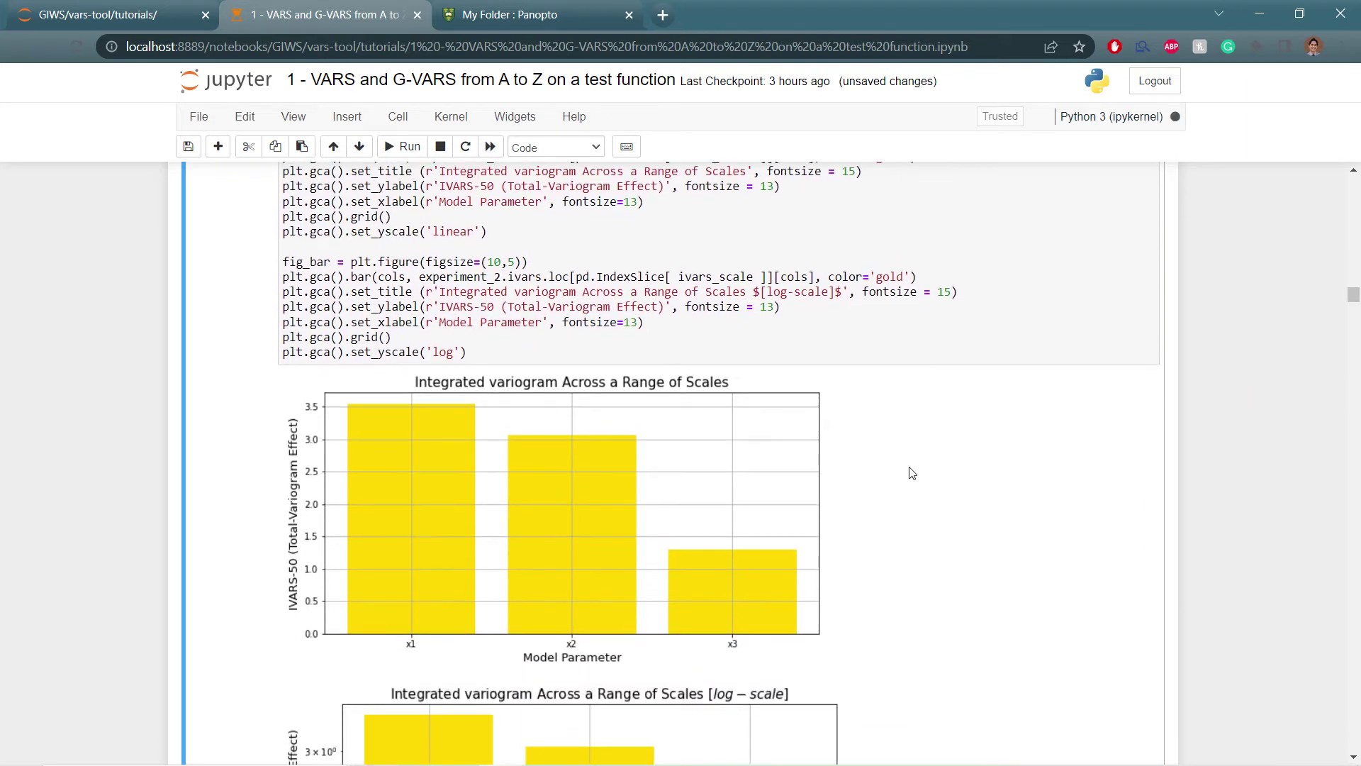
{"action": "scroll", "coordinate": [912, 473], "scroll_direction": "down", "scroll_amount": 1}
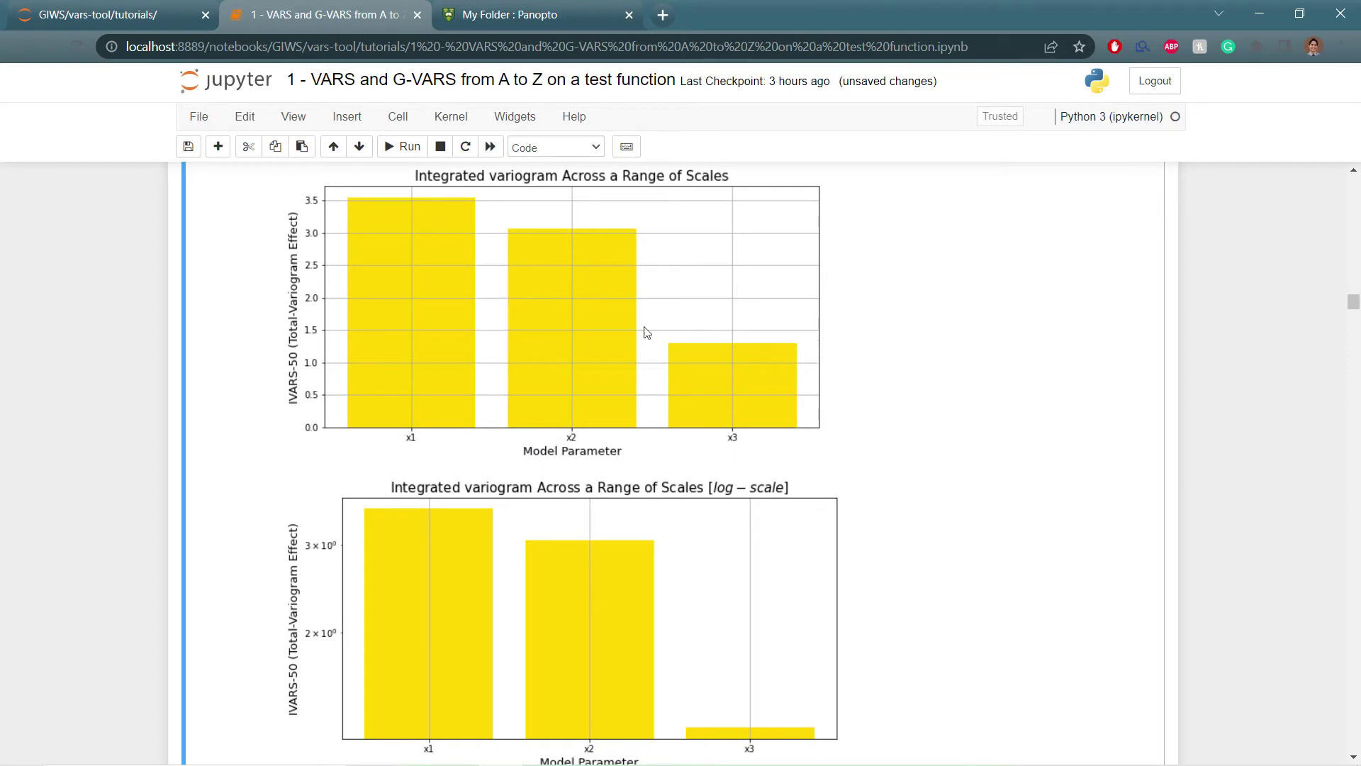
{"action": "scroll", "coordinate": [920, 444], "scroll_direction": "down", "scroll_amount": 9}
{"action": "left_click", "coordinate": [920, 443]}
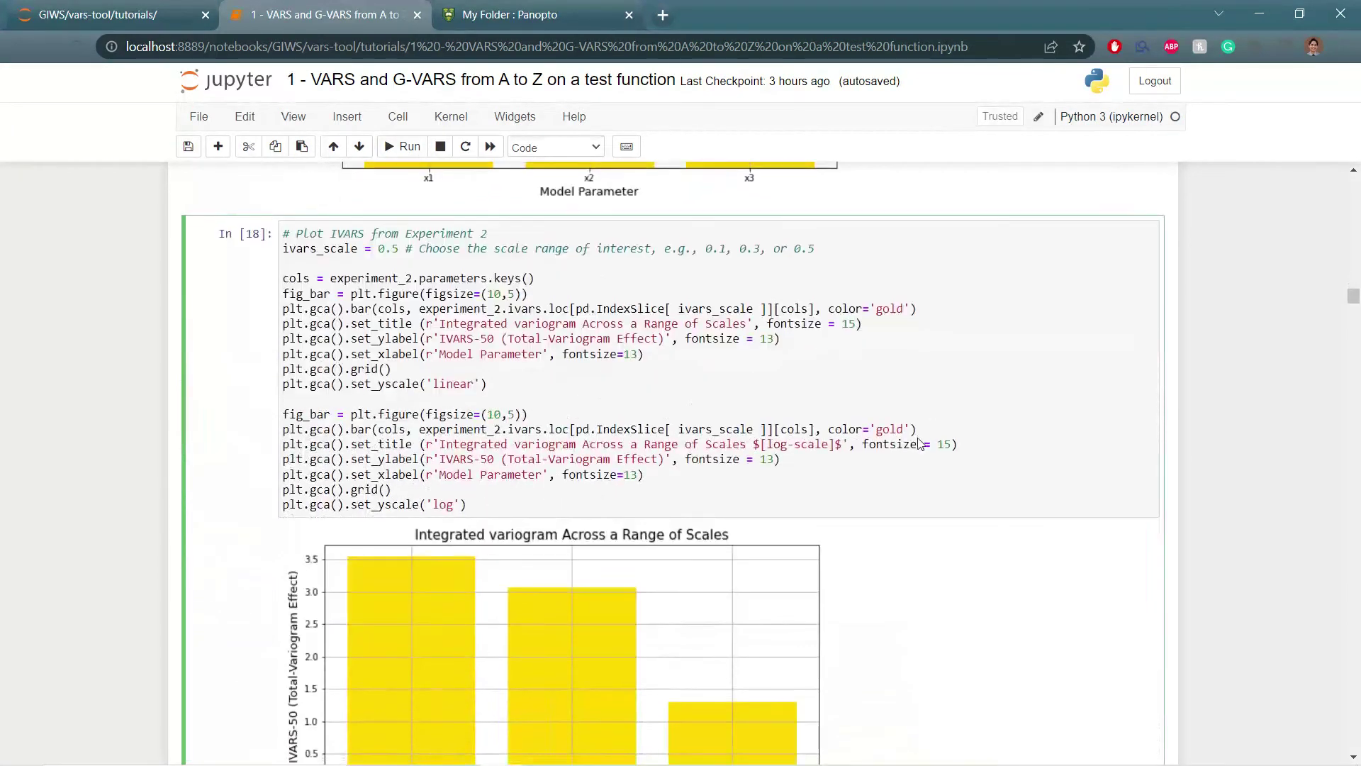
{"action": "scroll", "coordinate": [920, 444], "scroll_direction": "down", "scroll_amount": 4}
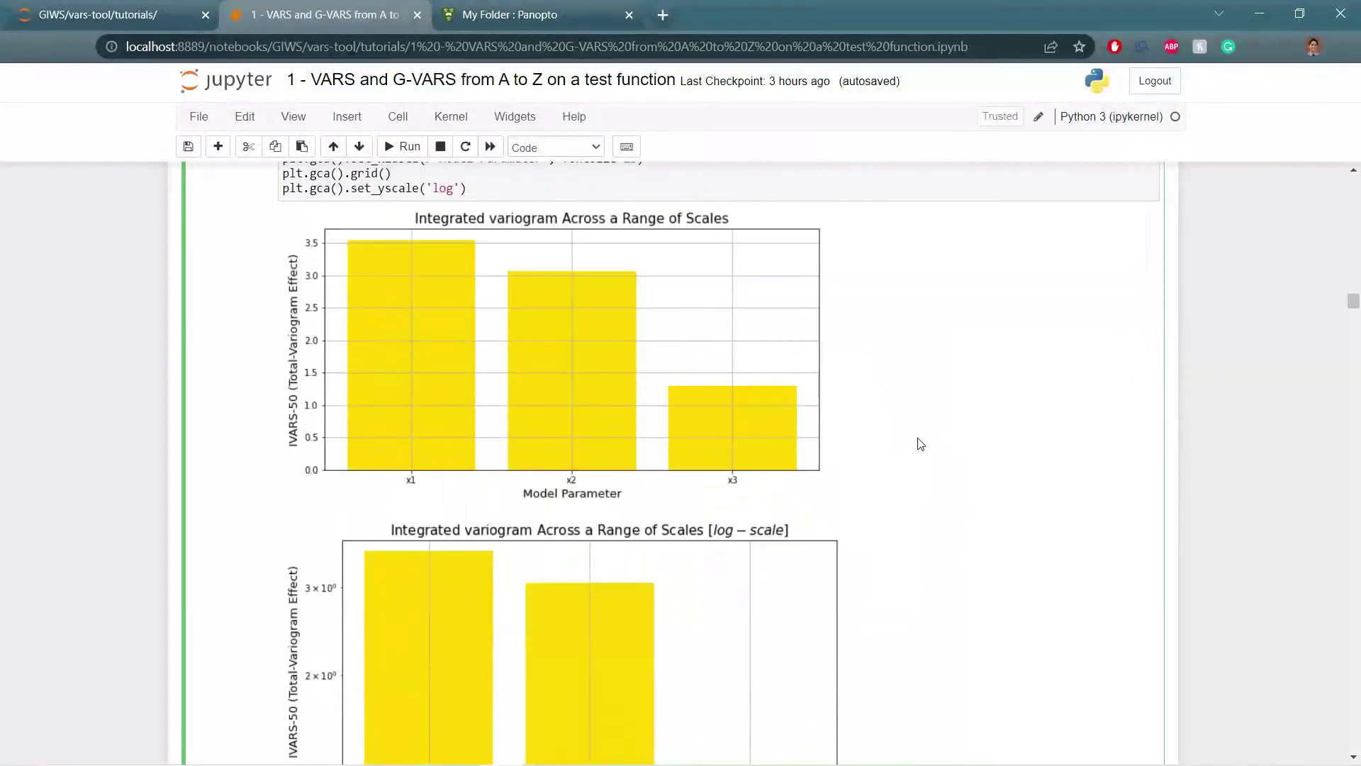
{"action": "scroll", "coordinate": [920, 444], "scroll_direction": "down", "scroll_amount": 3}
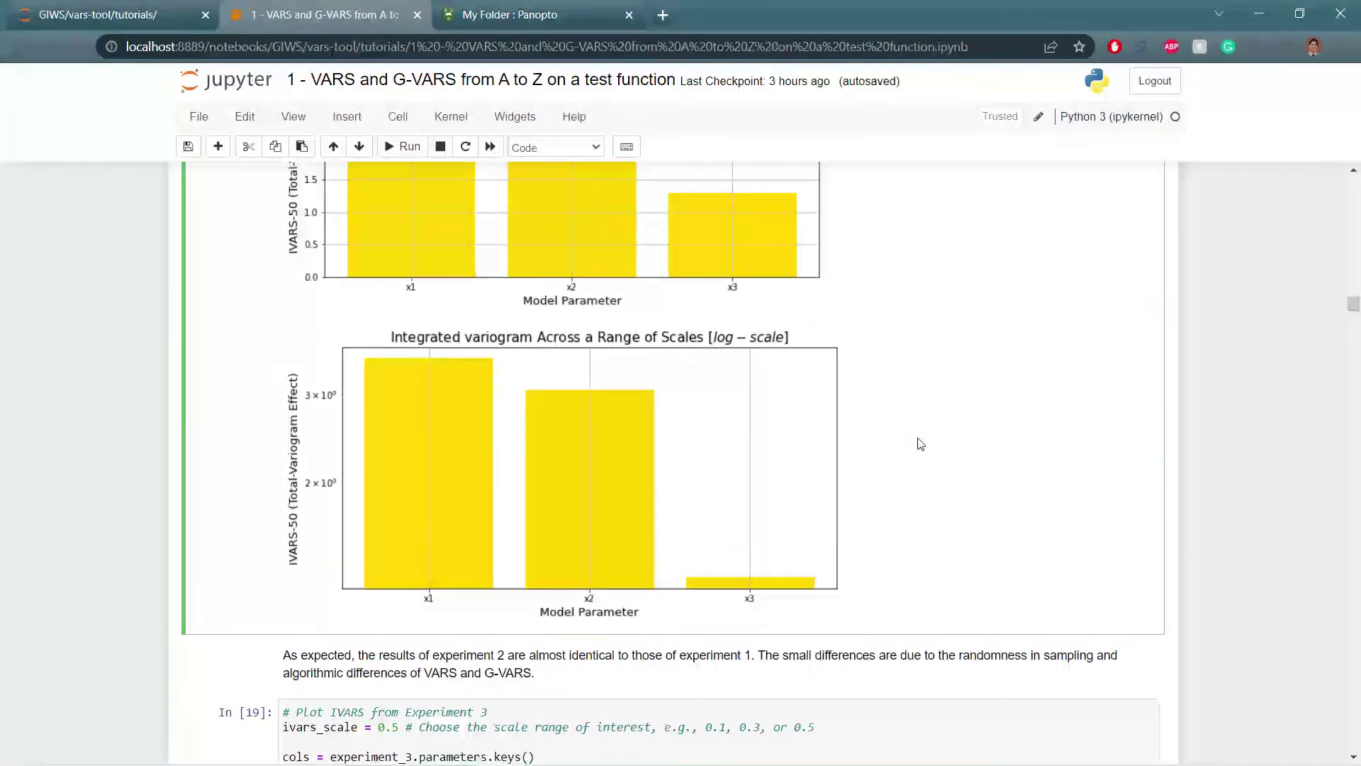
{"action": "scroll", "coordinate": [920, 444], "scroll_direction": "up", "scroll_amount": 1}
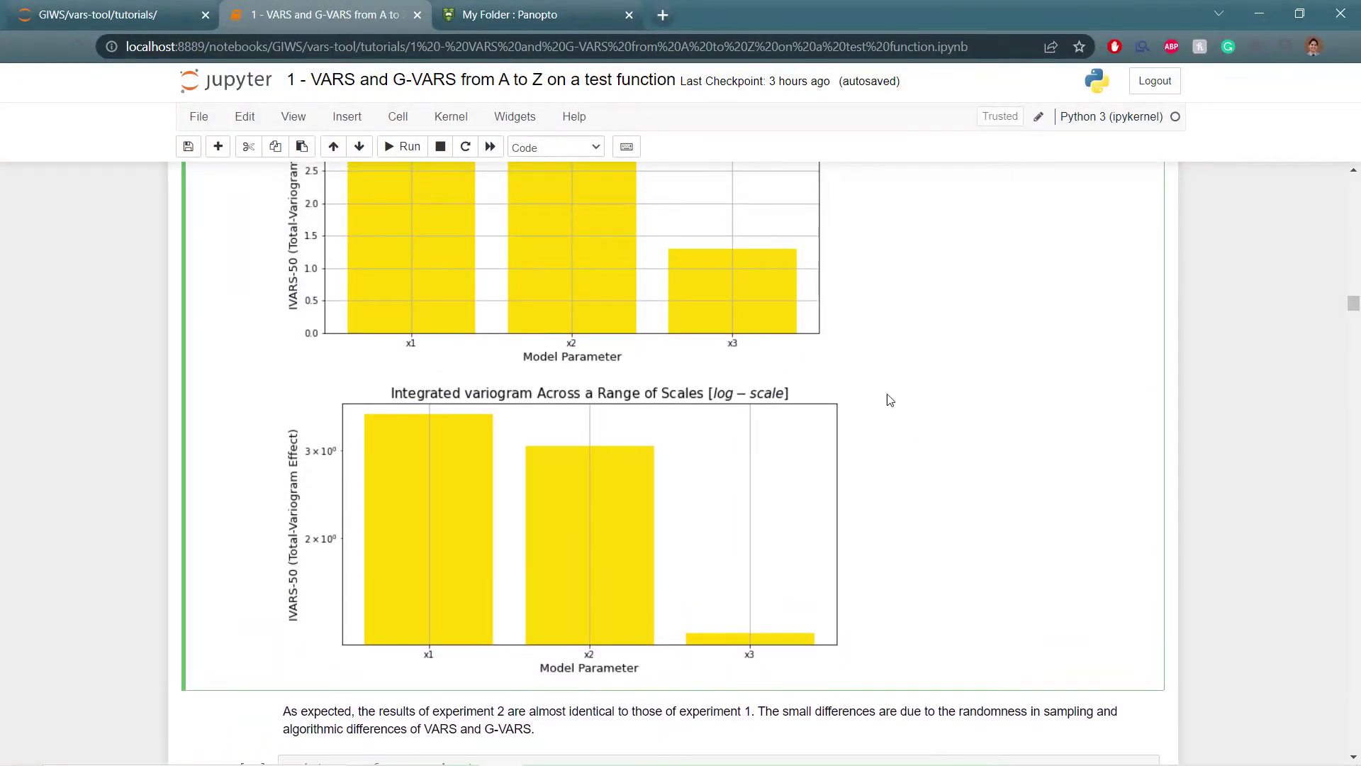
- Look over the Experiment 2 IVARS-50 bars for x1, x2 and x3 once more on both scales
{"action": "scroll", "coordinate": [890, 399], "scroll_direction": "up", "scroll_amount": 1}
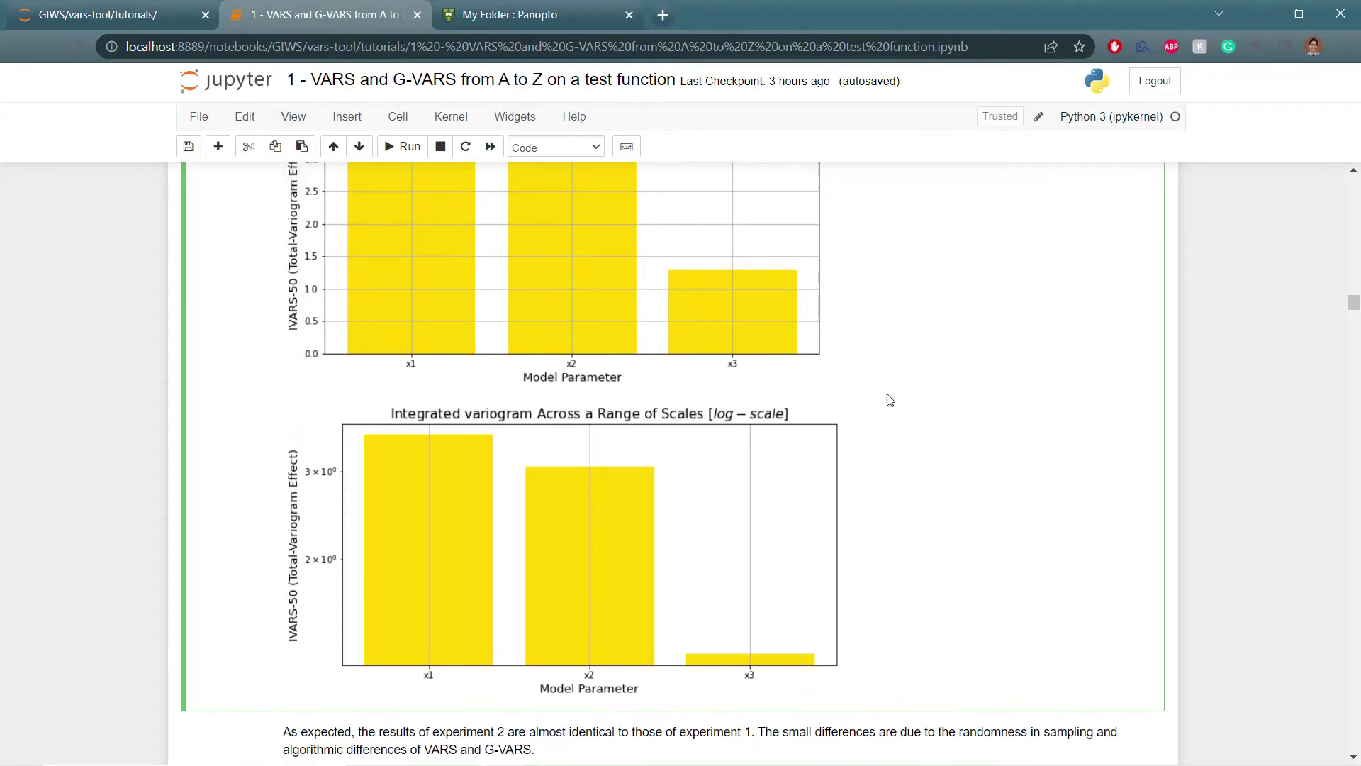
{"action": "scroll", "coordinate": [890, 399], "scroll_direction": "up", "scroll_amount": 1}
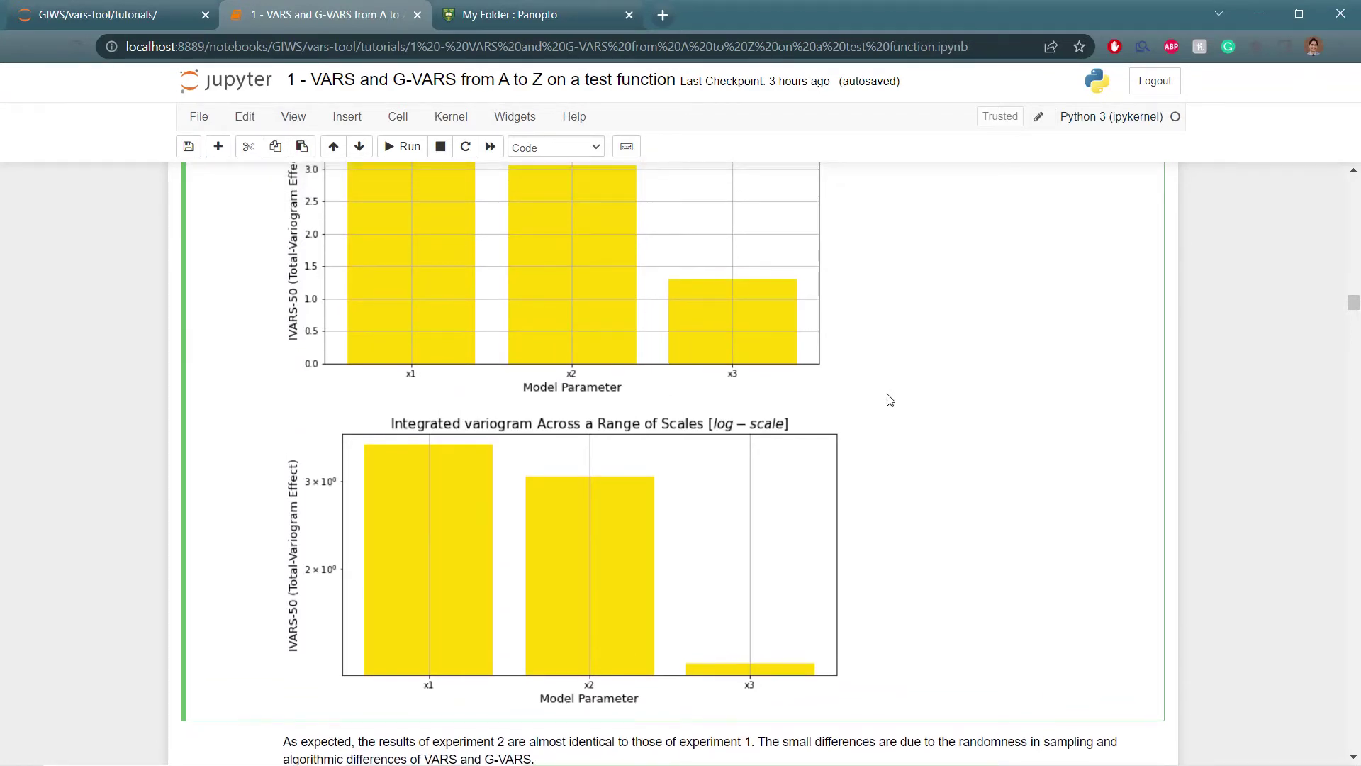
{"action": "scroll", "coordinate": [891, 400], "scroll_direction": "up", "scroll_amount": 1}
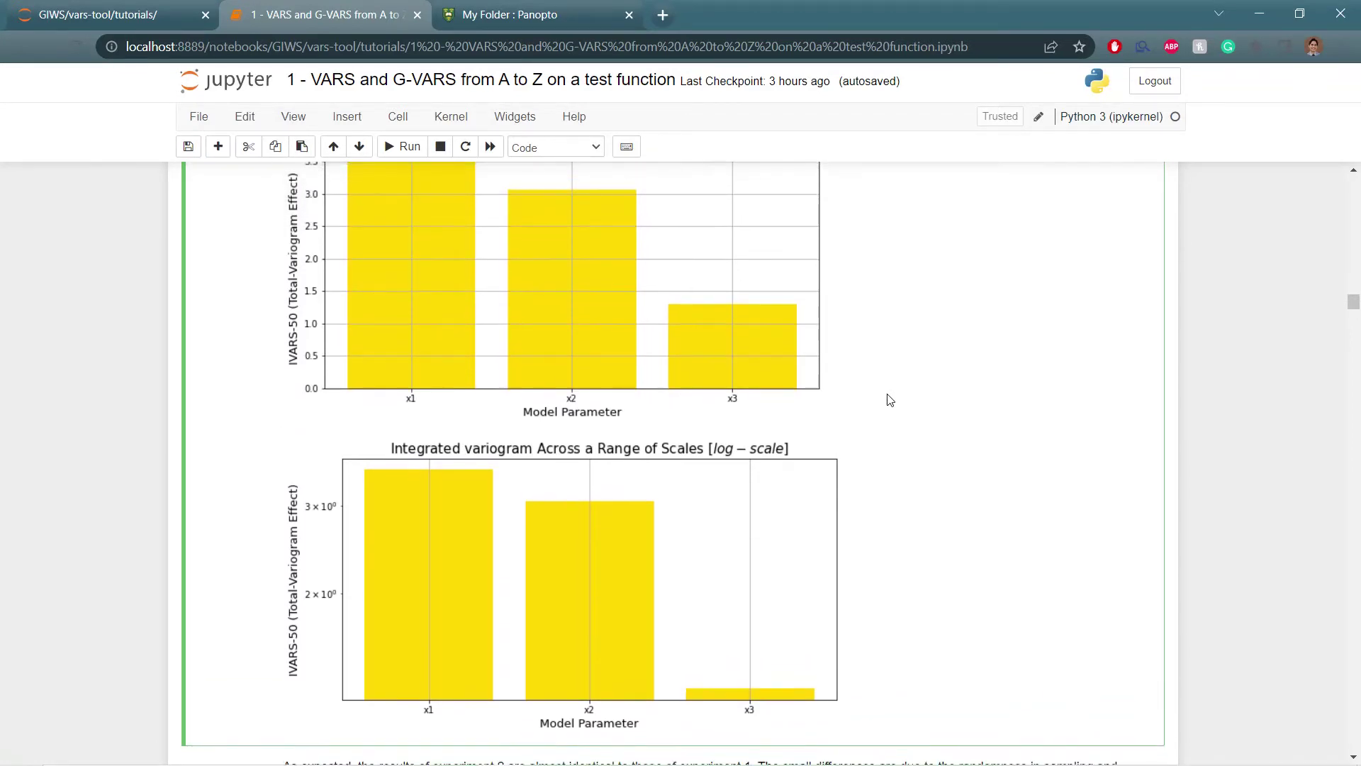
{"action": "scroll", "coordinate": [890, 400], "scroll_direction": "down", "scroll_amount": 1}
{"action": "scroll", "coordinate": [890, 400], "scroll_direction": "down", "scroll_amount": 5}
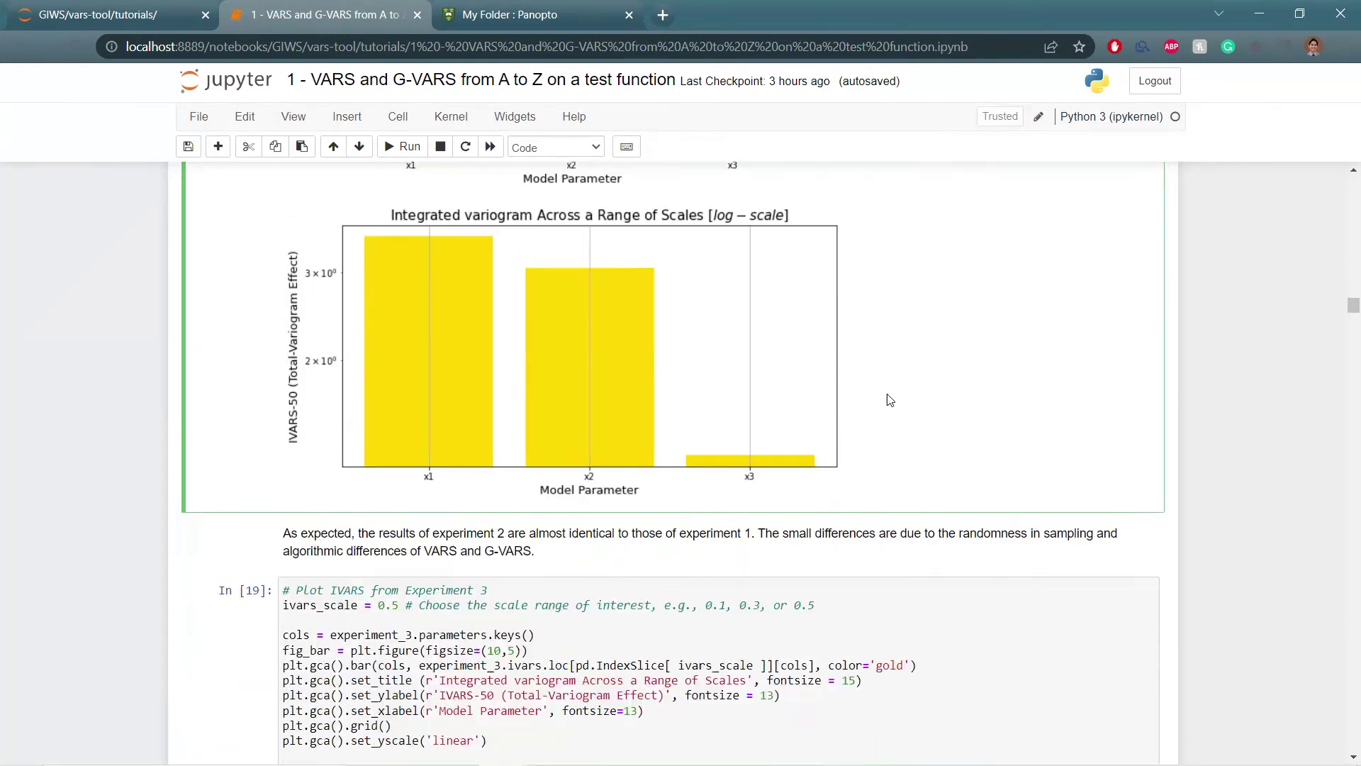
- Examine Experiment 3's IVARS plotting cell, its linear and log-scale bar charts, and the note on the differences from Experiment 2
{"action": "scroll", "coordinate": [890, 400], "scroll_direction": "down", "scroll_amount": 3}
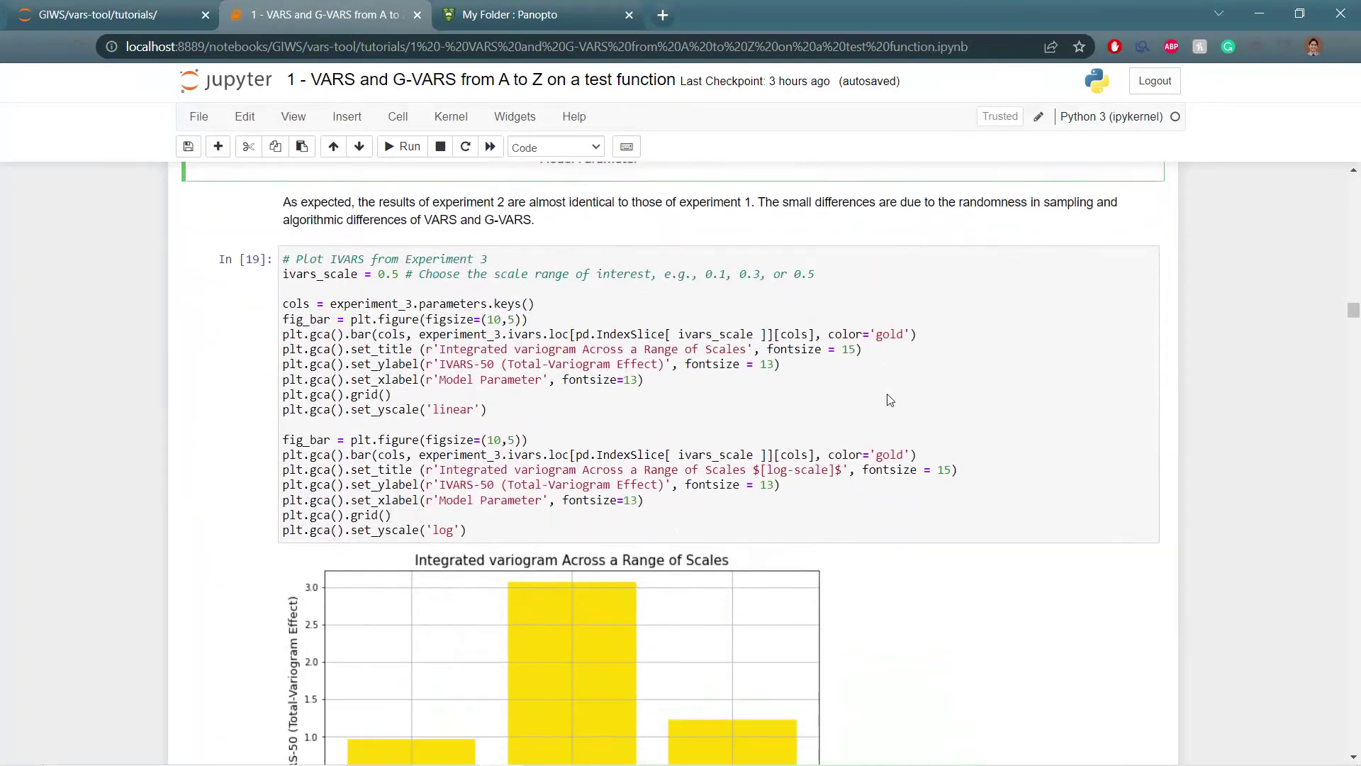
{"action": "scroll", "coordinate": [890, 400], "scroll_direction": "down", "scroll_amount": 1}
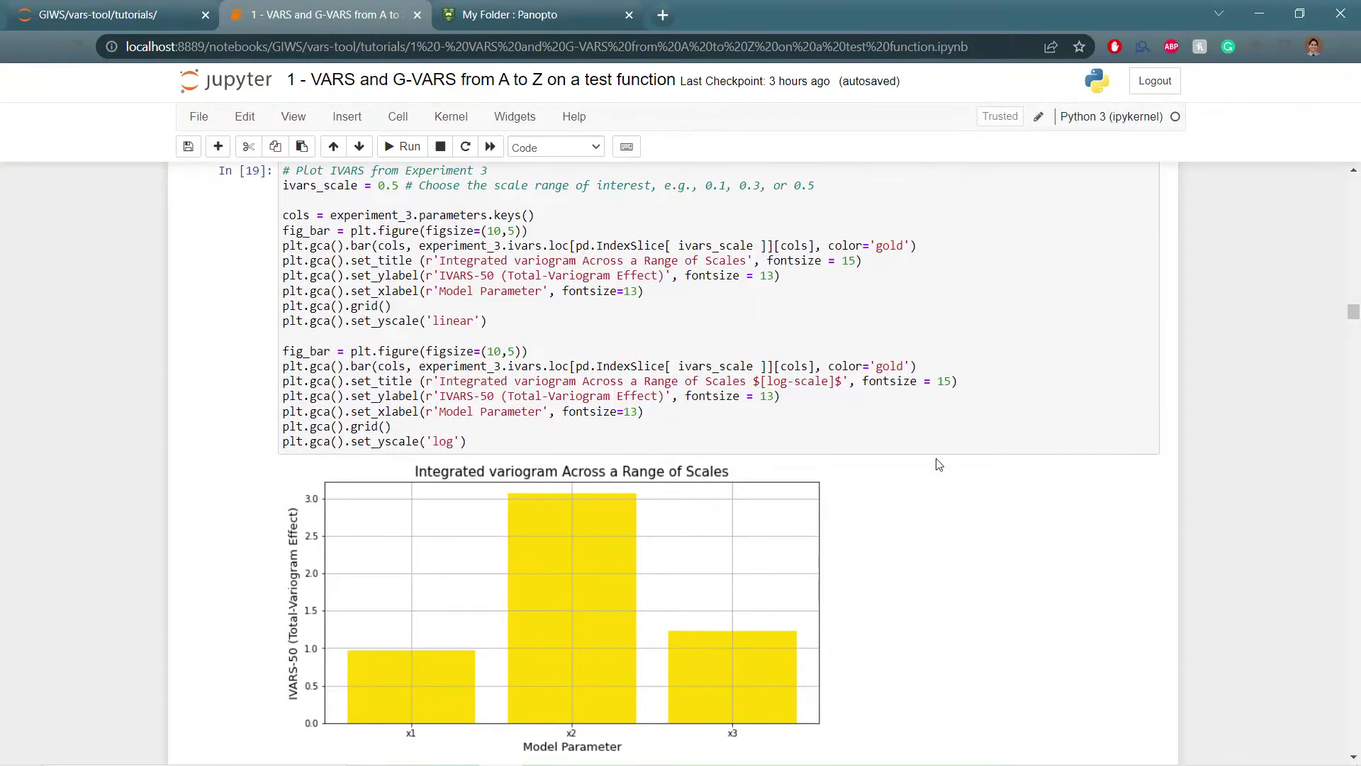
{"action": "scroll", "coordinate": [940, 465], "scroll_direction": "down", "scroll_amount": 3}
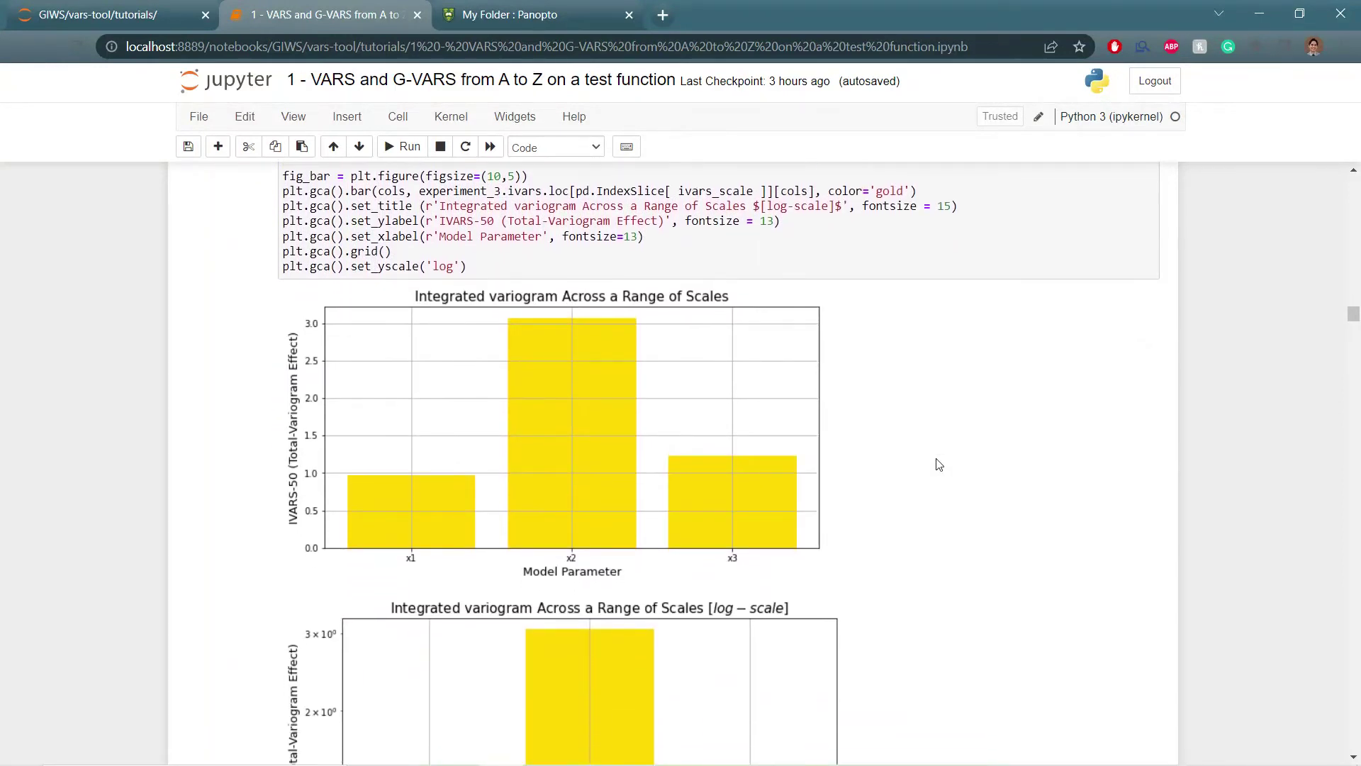
{"action": "scroll", "coordinate": [940, 464], "scroll_direction": "down", "scroll_amount": 2}
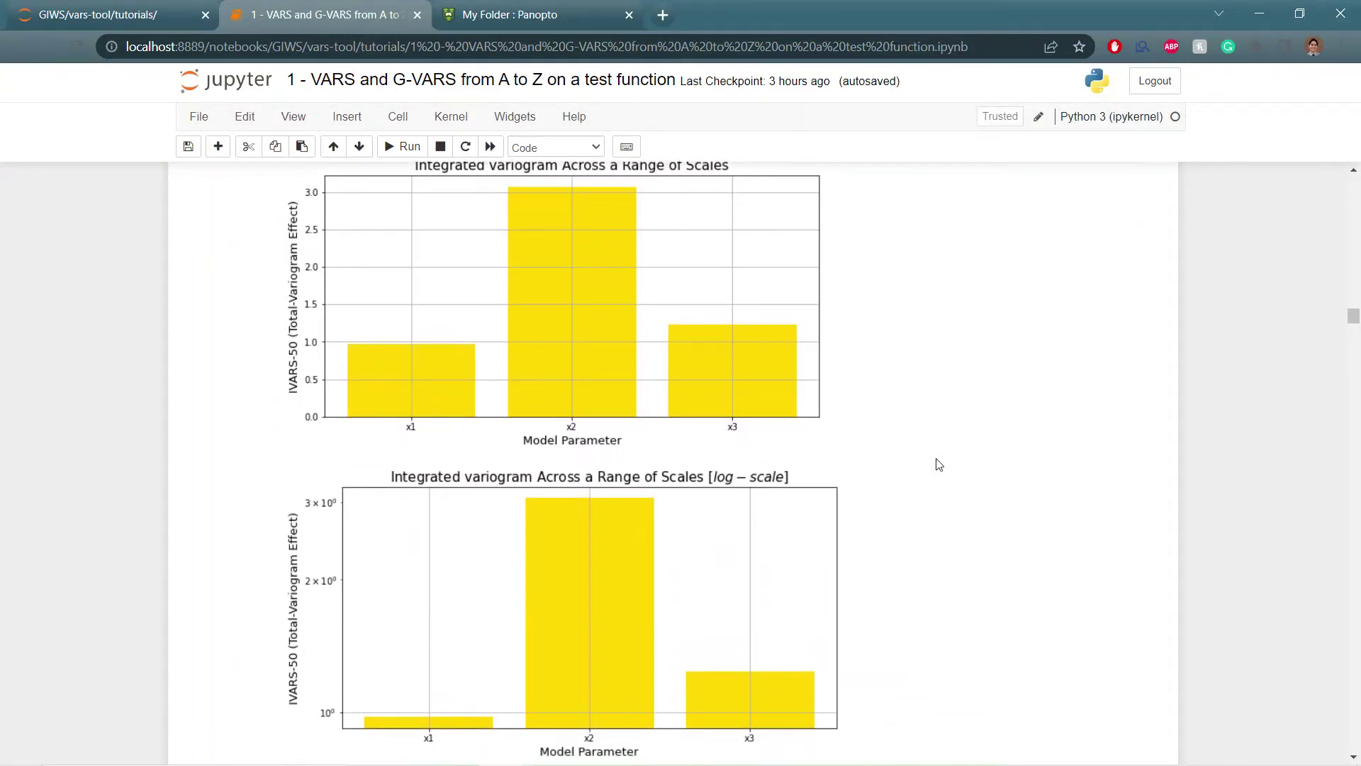
{"action": "scroll", "coordinate": [939, 464], "scroll_direction": "down", "scroll_amount": 1}
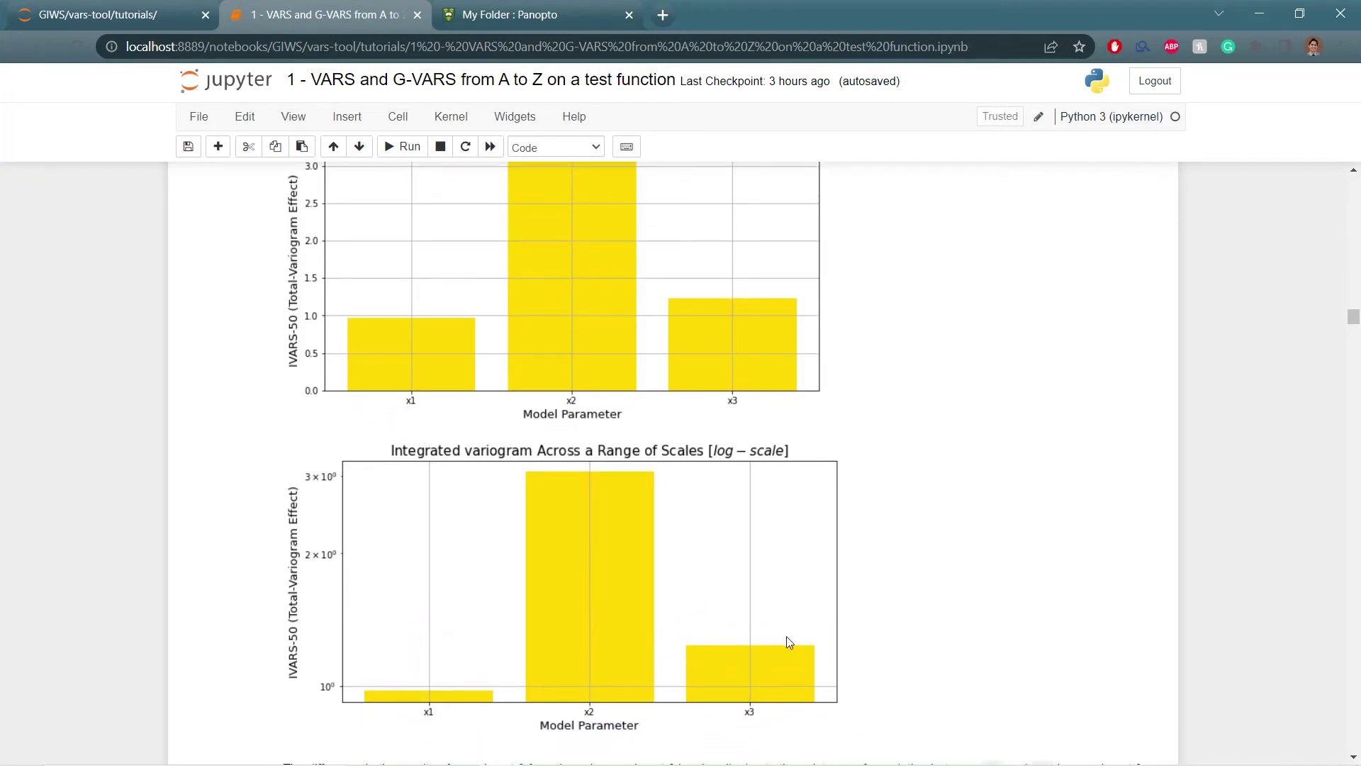
{"action": "scroll", "coordinate": [890, 610], "scroll_direction": "down", "scroll_amount": 4}
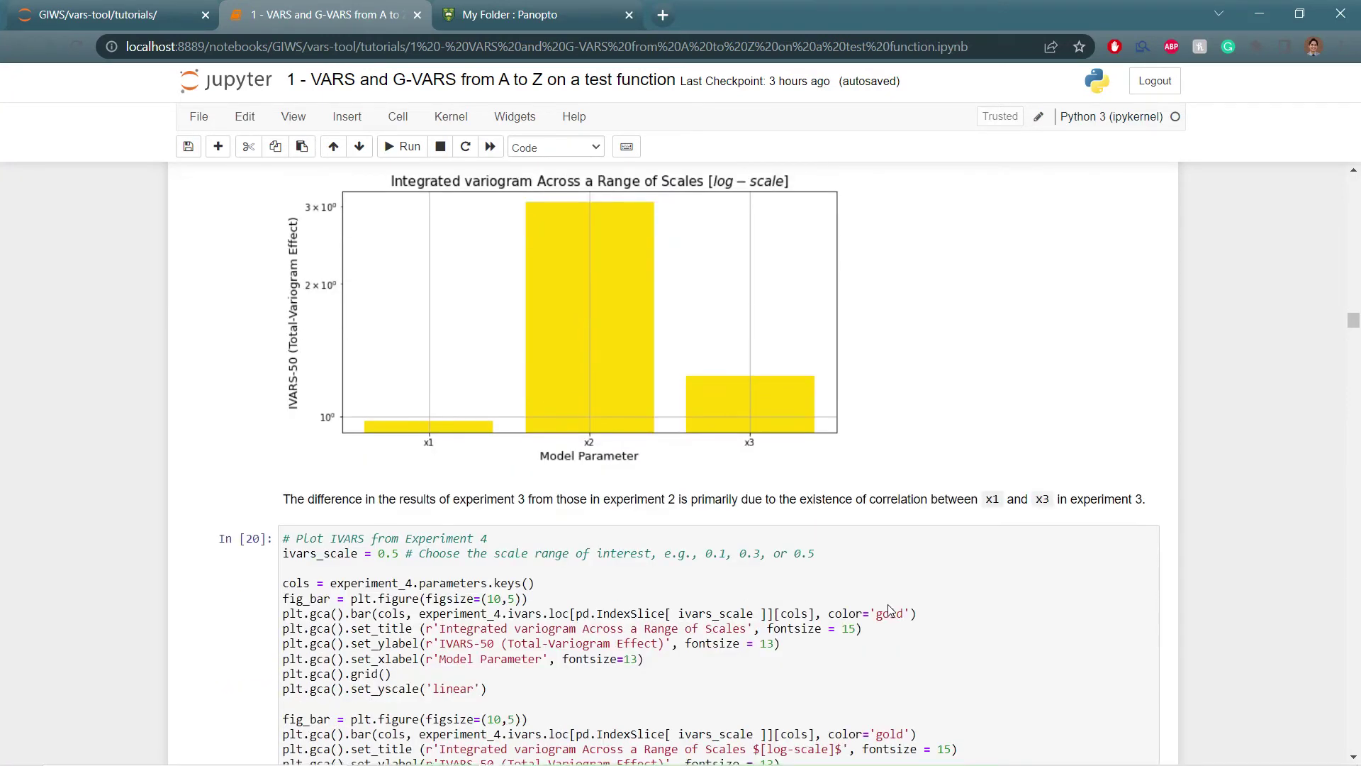
{"action": "scroll", "coordinate": [890, 611], "scroll_direction": "up", "scroll_amount": 1}
{"action": "scroll", "coordinate": [890, 610], "scroll_direction": "down", "scroll_amount": 2}
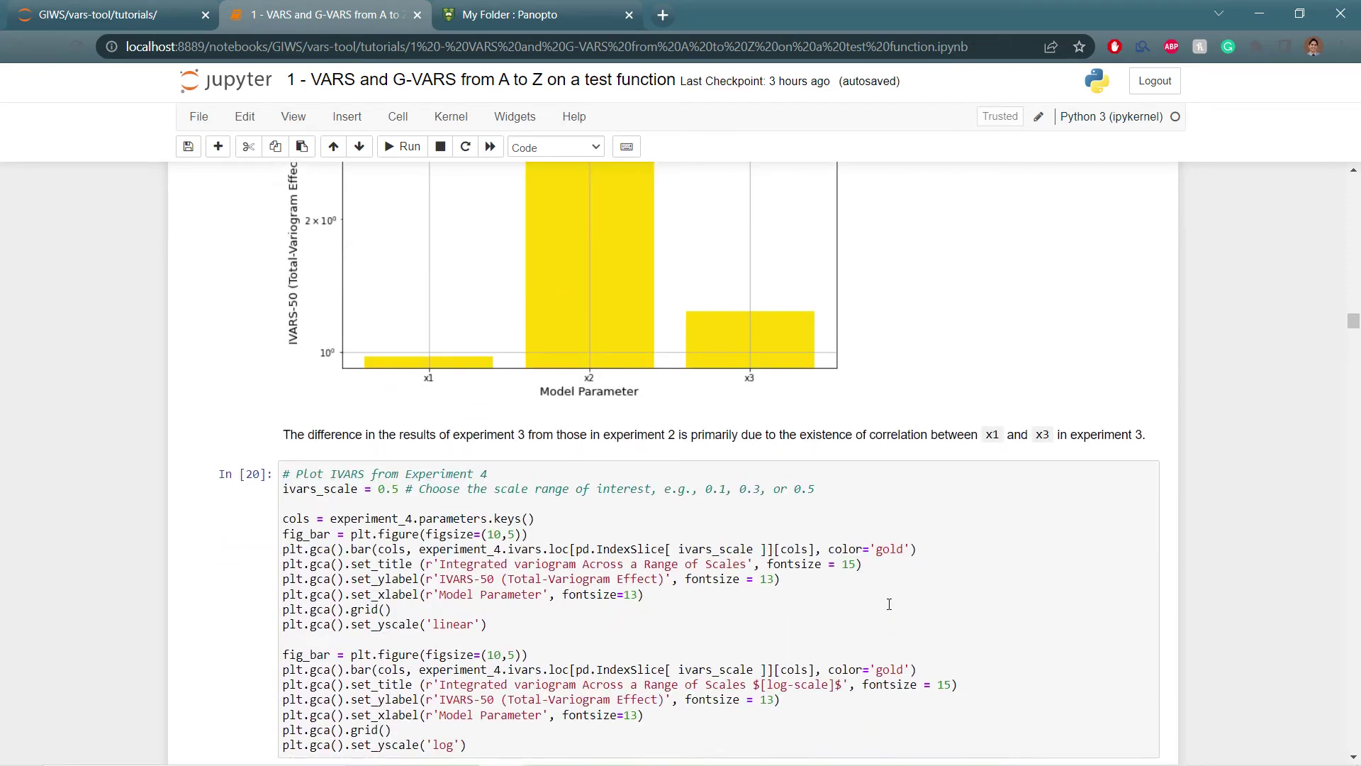
- Examine Experiment 4's IVARS plotting cell, its linear and log-scale bar charts, and the note explaining its results
{"action": "scroll", "coordinate": [889, 603], "scroll_direction": "down", "scroll_amount": 2}
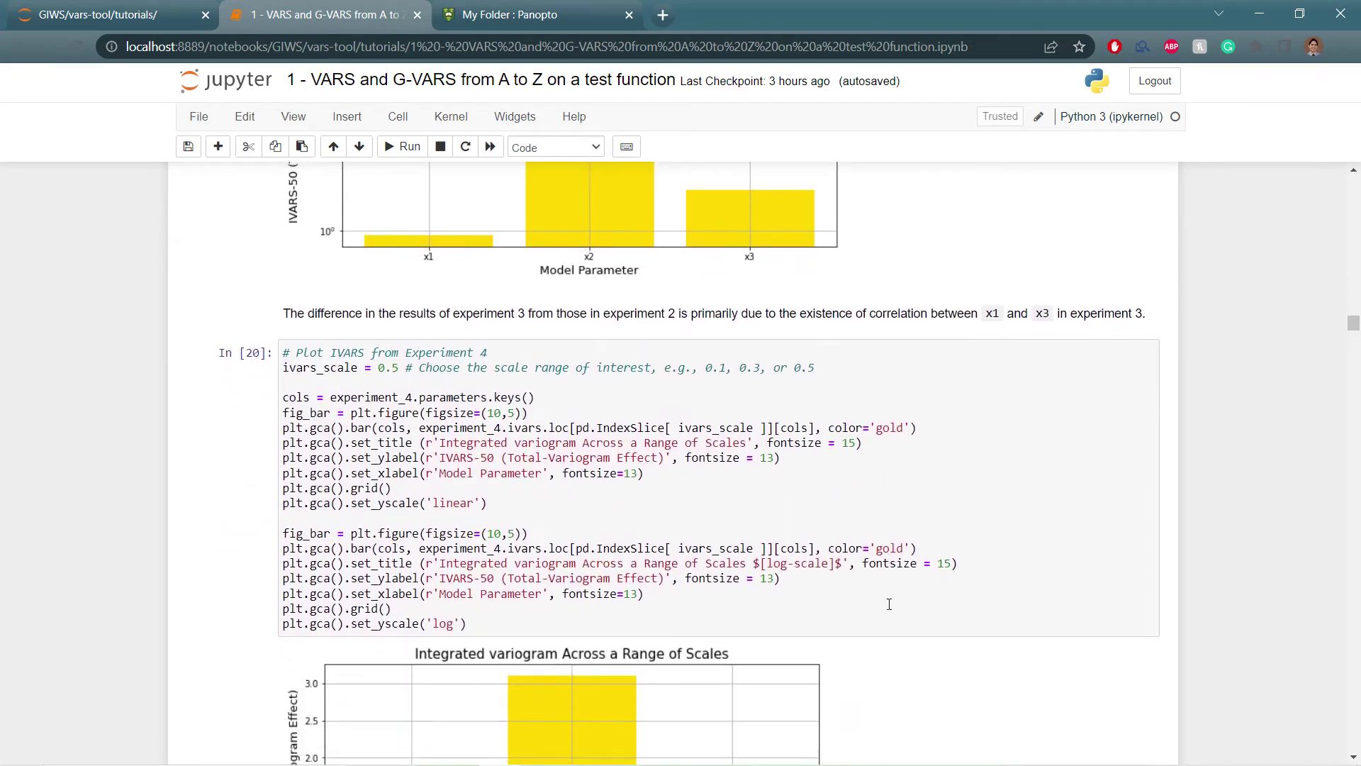
{"action": "scroll", "coordinate": [889, 603], "scroll_direction": "down", "scroll_amount": 2}
{"action": "scroll", "coordinate": [948, 465], "scroll_direction": "down", "scroll_amount": 1}
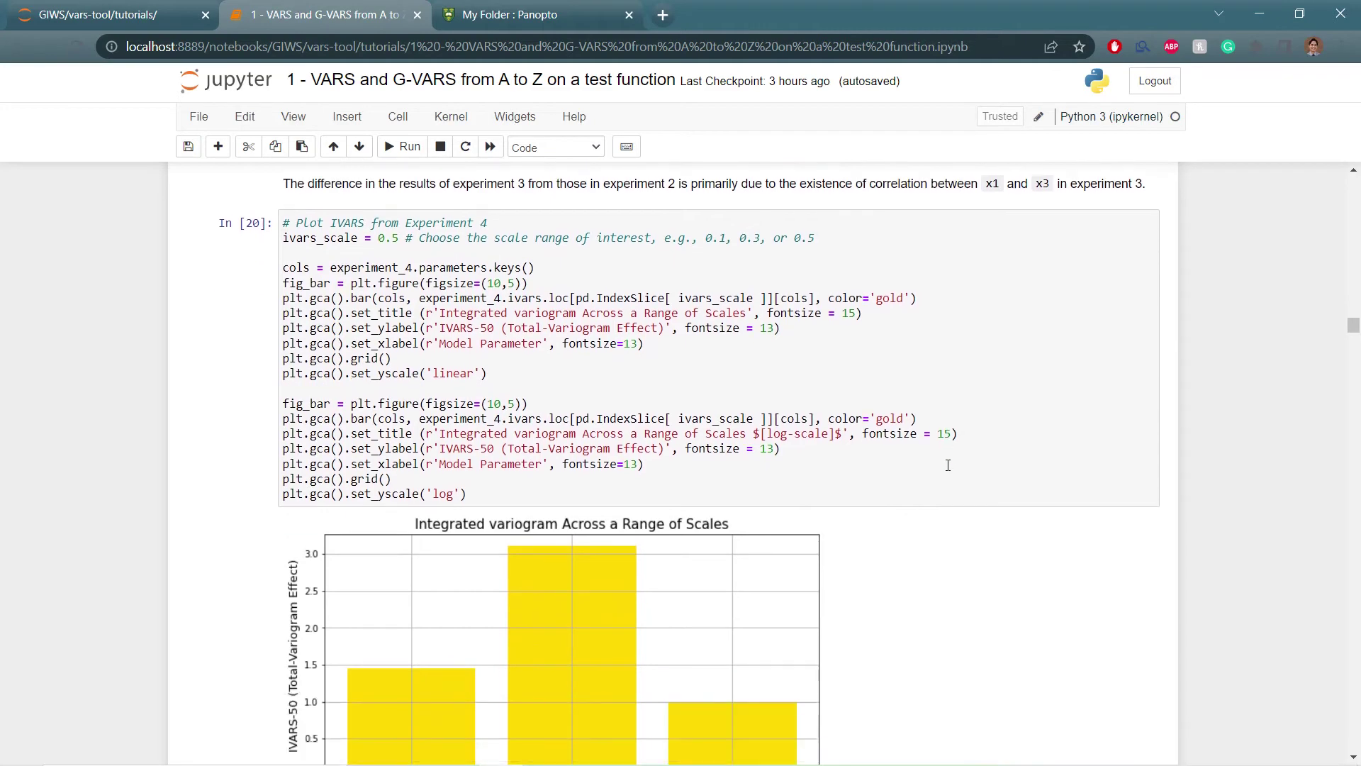
{"action": "scroll", "coordinate": [947, 466], "scroll_direction": "down", "scroll_amount": 6}
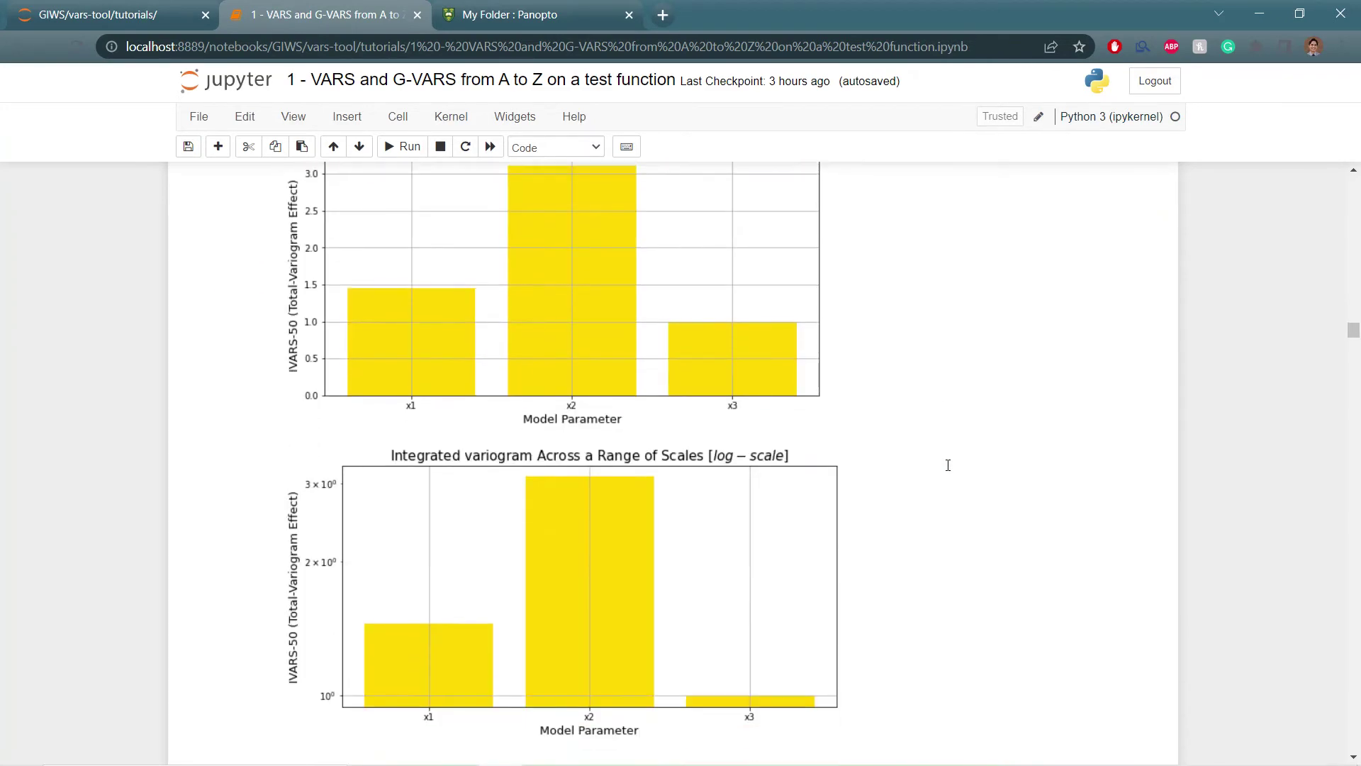
{"action": "scroll", "coordinate": [937, 462], "scroll_direction": "down", "scroll_amount": 1}
{"action": "scroll", "coordinate": [539, 512], "scroll_direction": "up", "scroll_amount": 1}
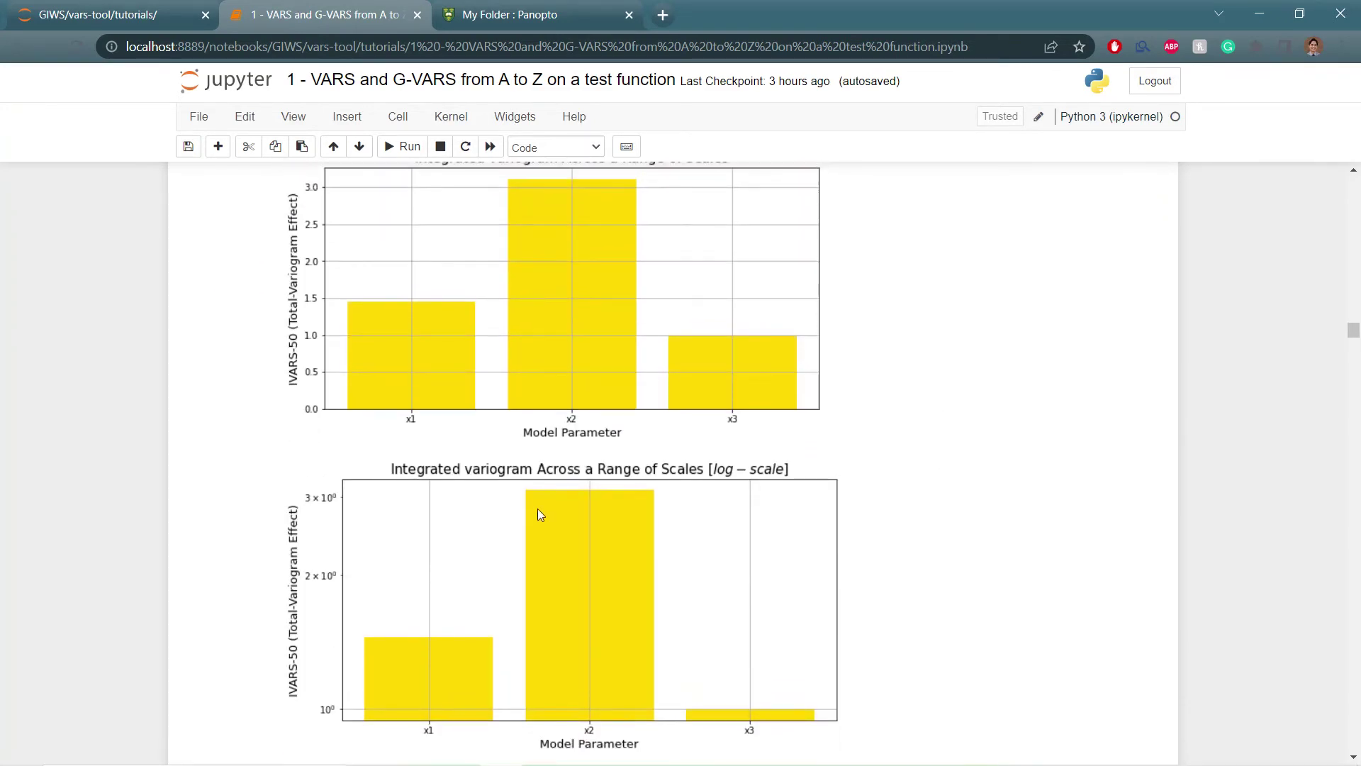
{"action": "scroll", "coordinate": [903, 526], "scroll_direction": "down", "scroll_amount": 1}
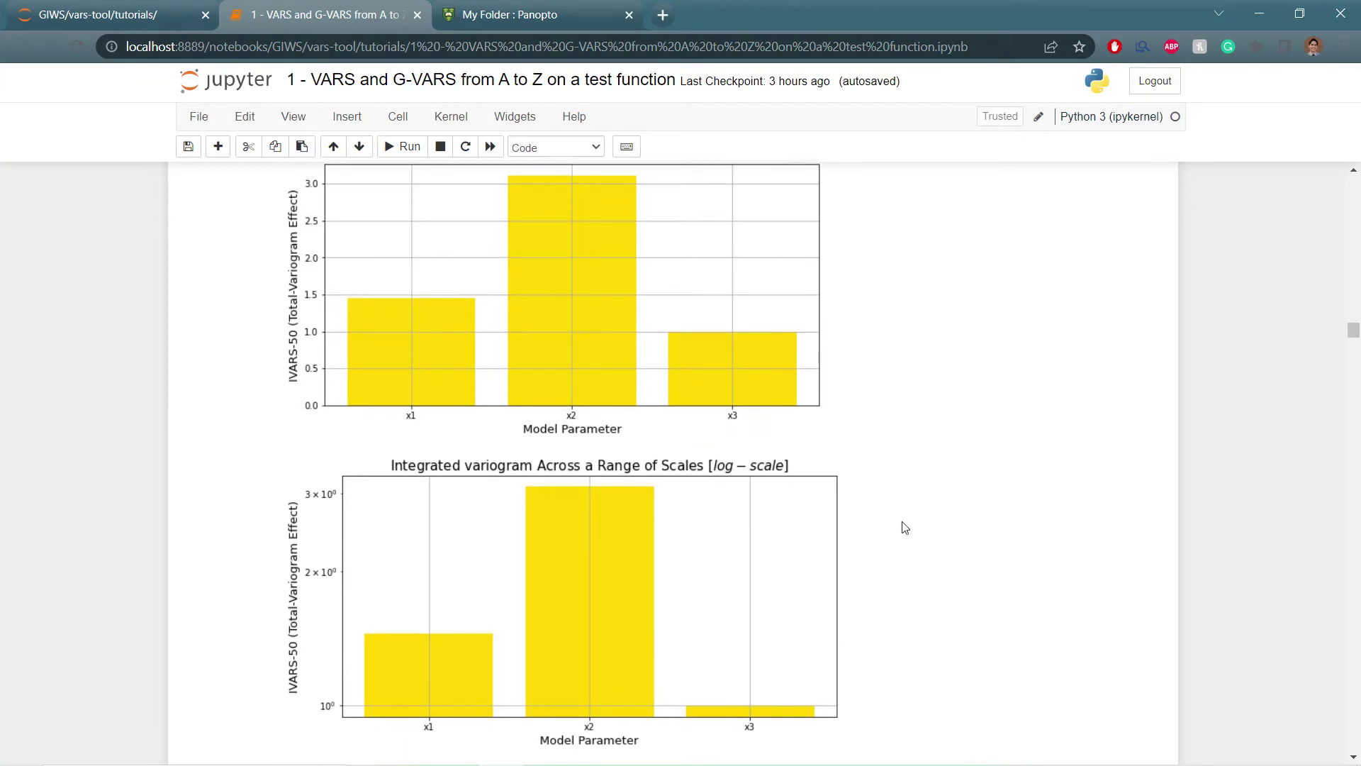
{"action": "scroll", "coordinate": [904, 527], "scroll_direction": "up", "scroll_amount": 1}
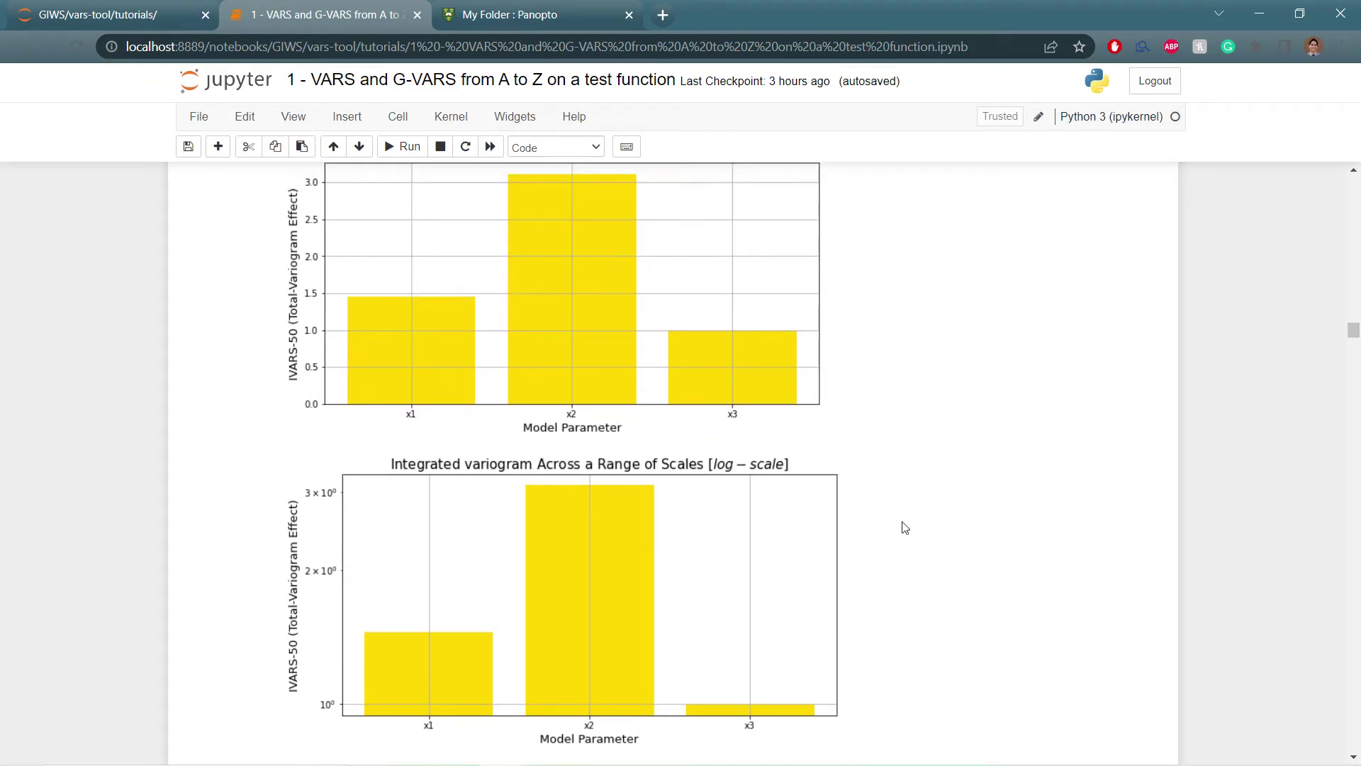
{"action": "scroll", "coordinate": [905, 521], "scroll_direction": "down", "scroll_amount": 2}
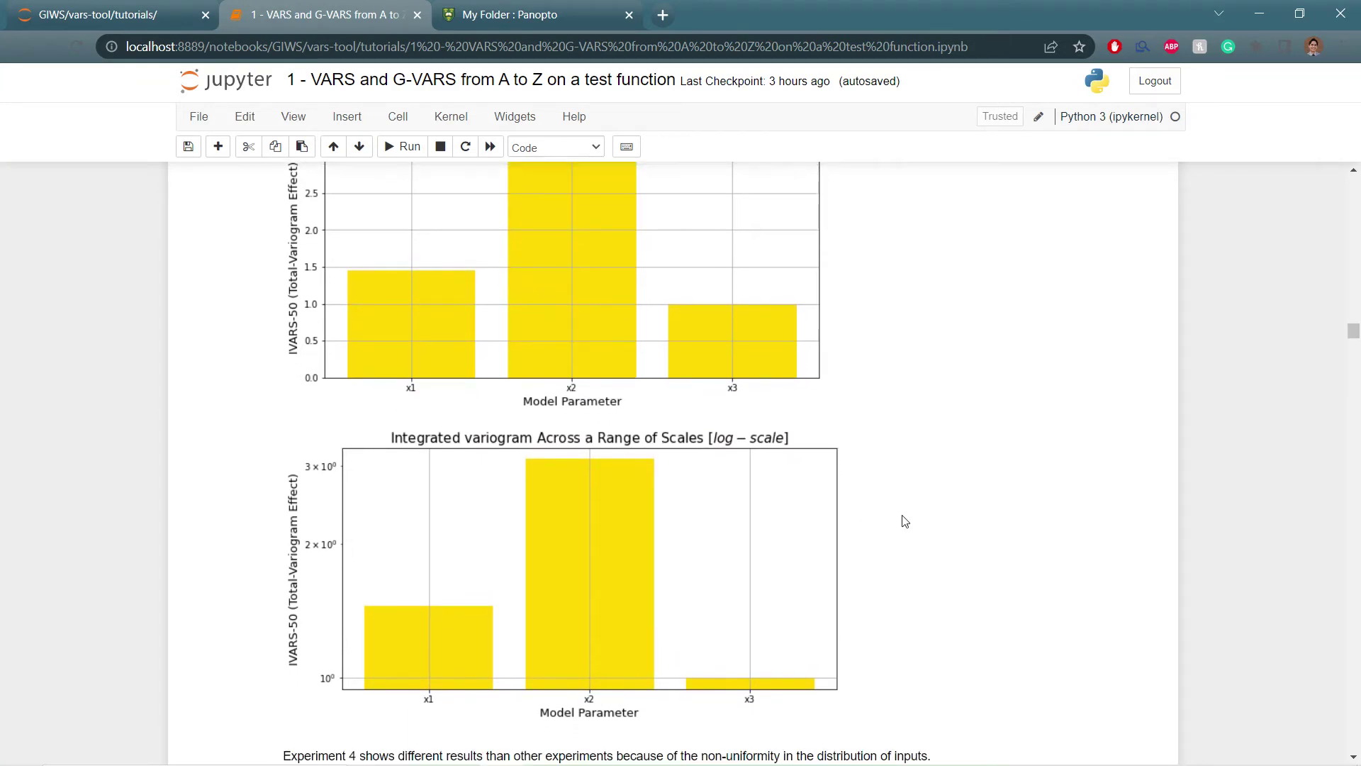
{"action": "scroll", "coordinate": [905, 521], "scroll_direction": "down", "scroll_amount": 3}
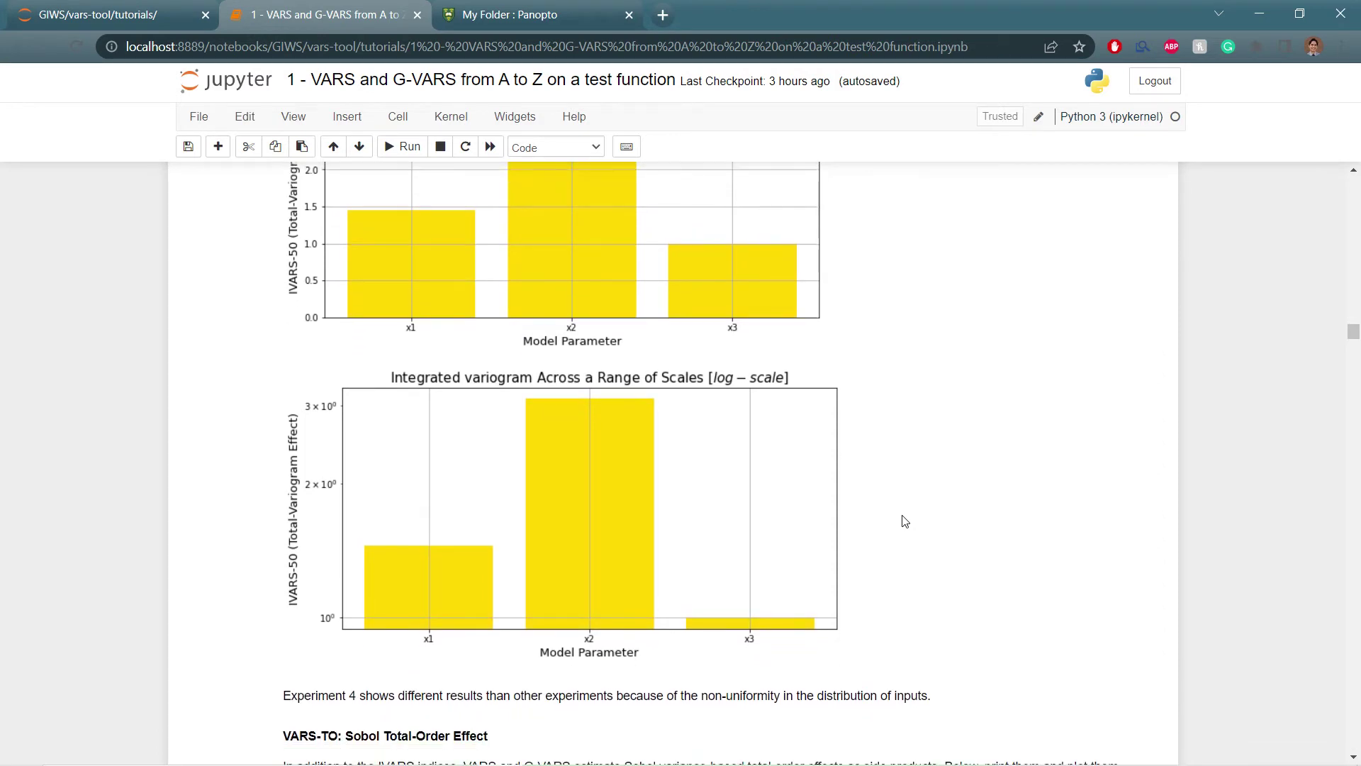
- Read the "VARS-TO: Sobol Total-Order Effect" section and compare the total-order tables of Experiments 1 to 4
{"action": "scroll", "coordinate": [905, 519], "scroll_direction": "down", "scroll_amount": 3}
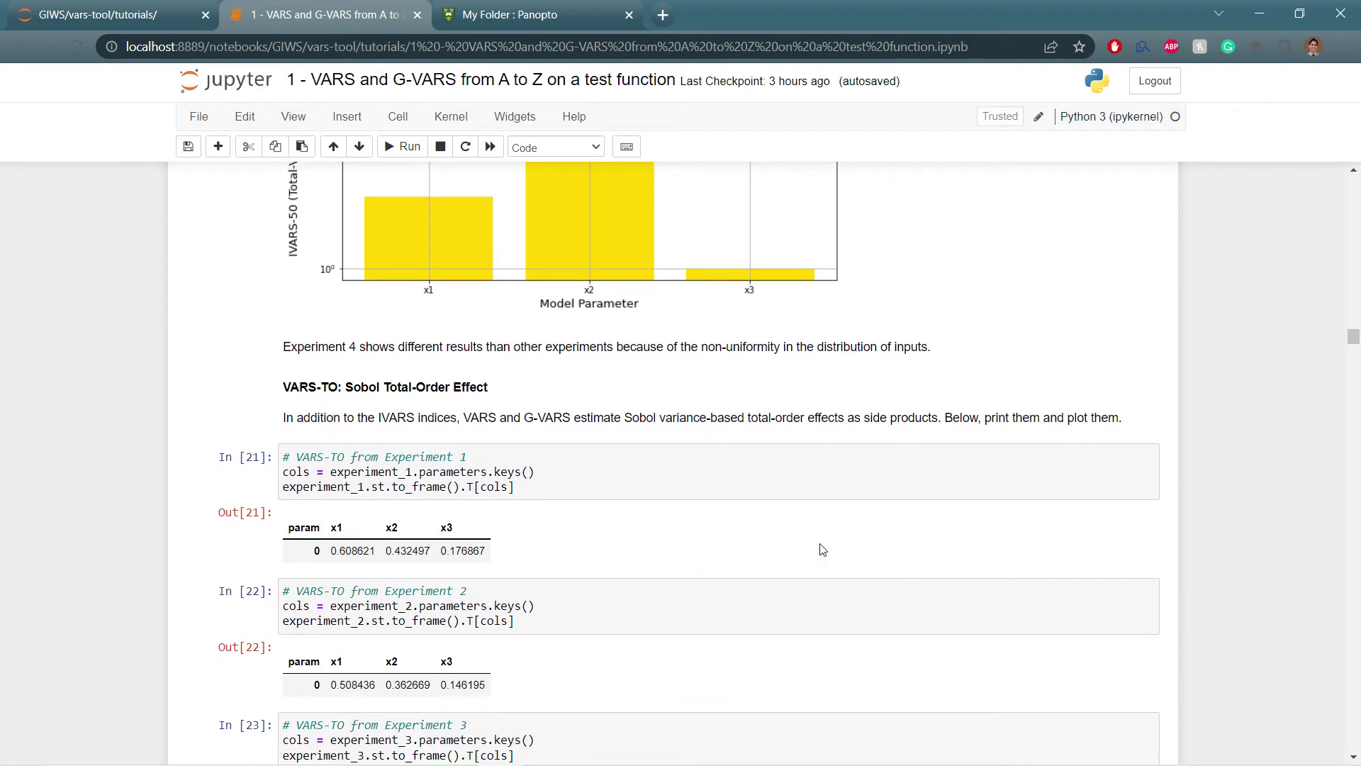
{"action": "scroll", "coordinate": [779, 561], "scroll_direction": "down", "scroll_amount": 1}
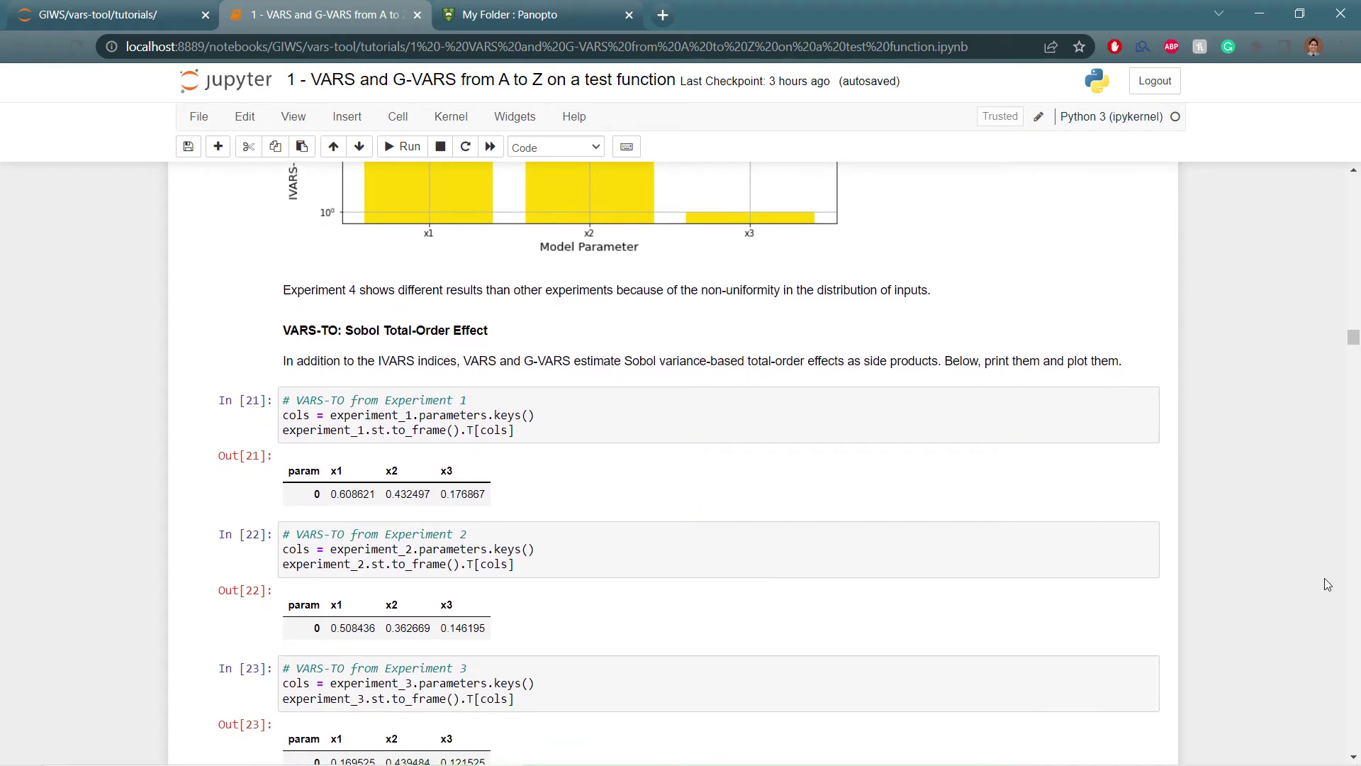
{"action": "scroll", "coordinate": [1325, 584], "scroll_direction": "down", "scroll_amount": 1}
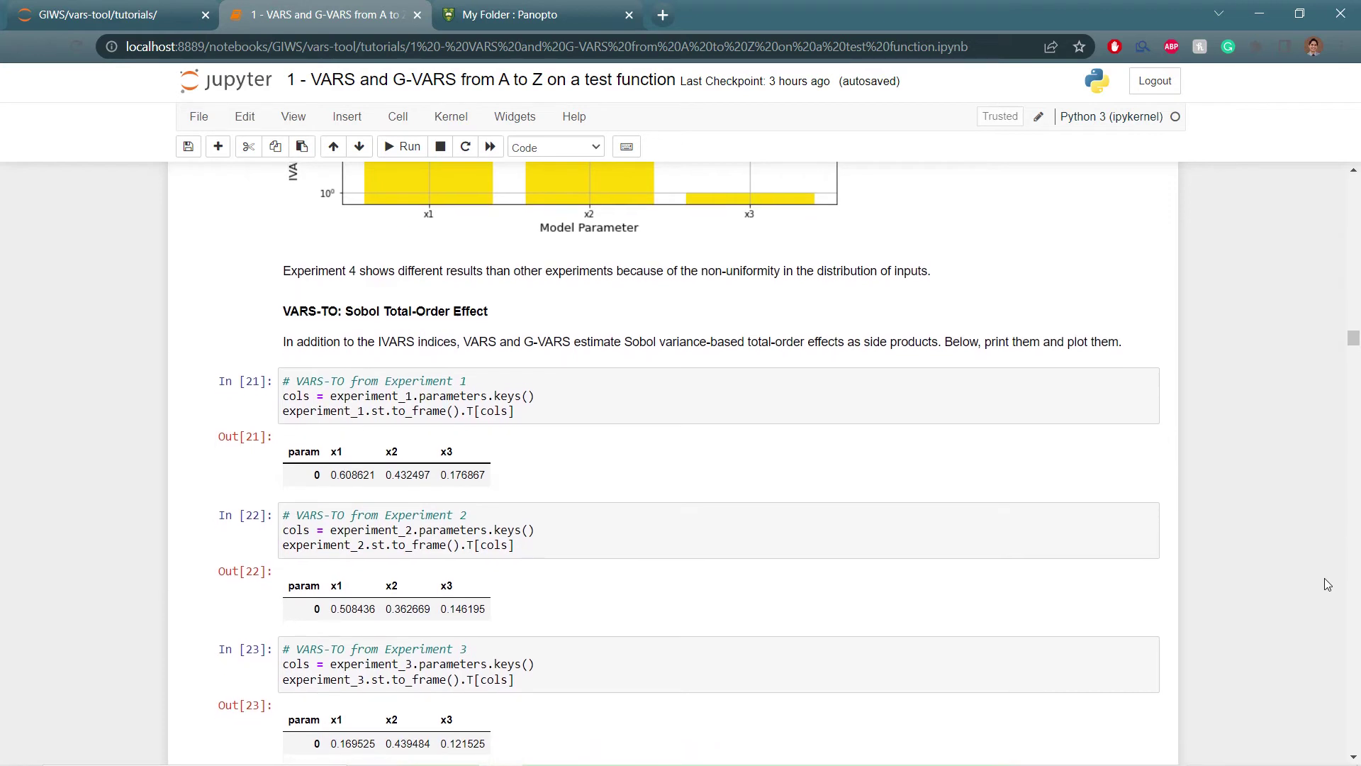
{"action": "scroll", "coordinate": [1324, 580], "scroll_direction": "down", "scroll_amount": 1}
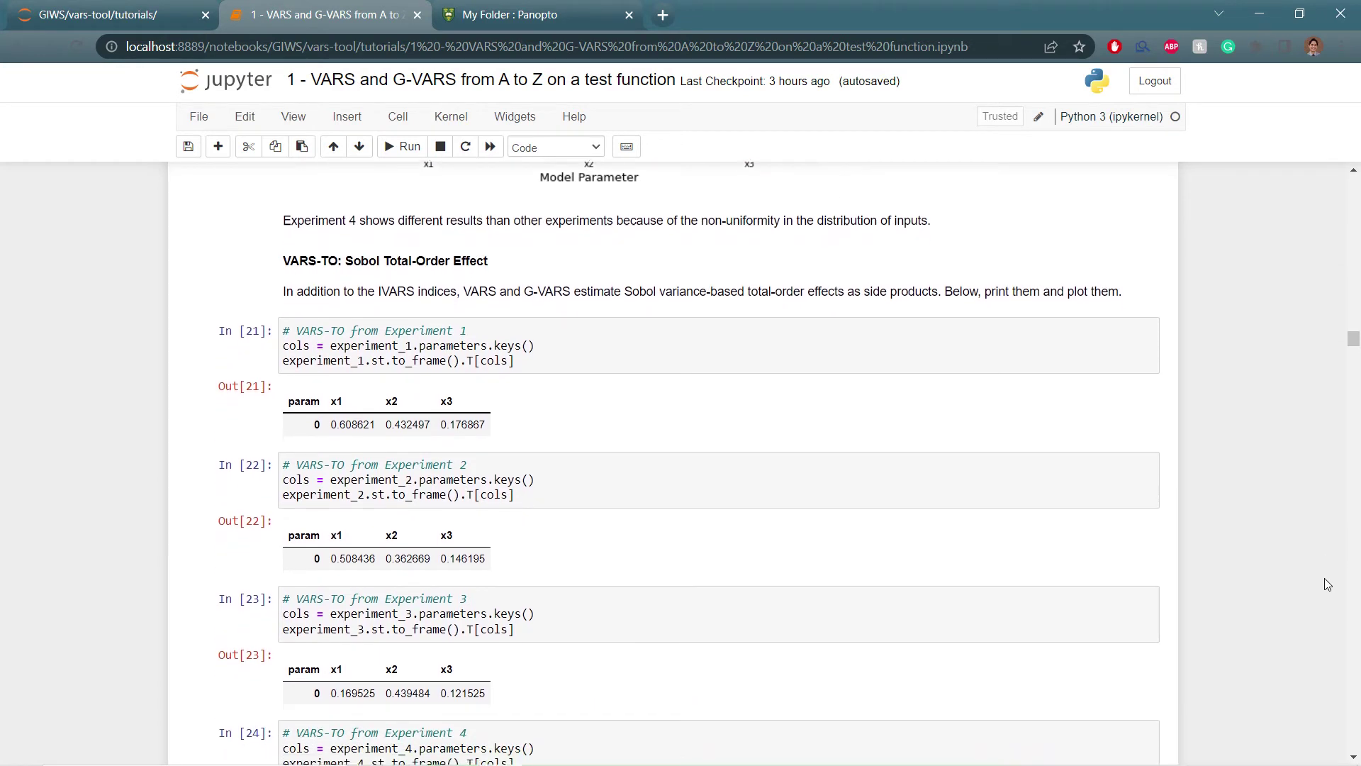
{"action": "scroll", "coordinate": [1325, 579], "scroll_direction": "down", "scroll_amount": 1}
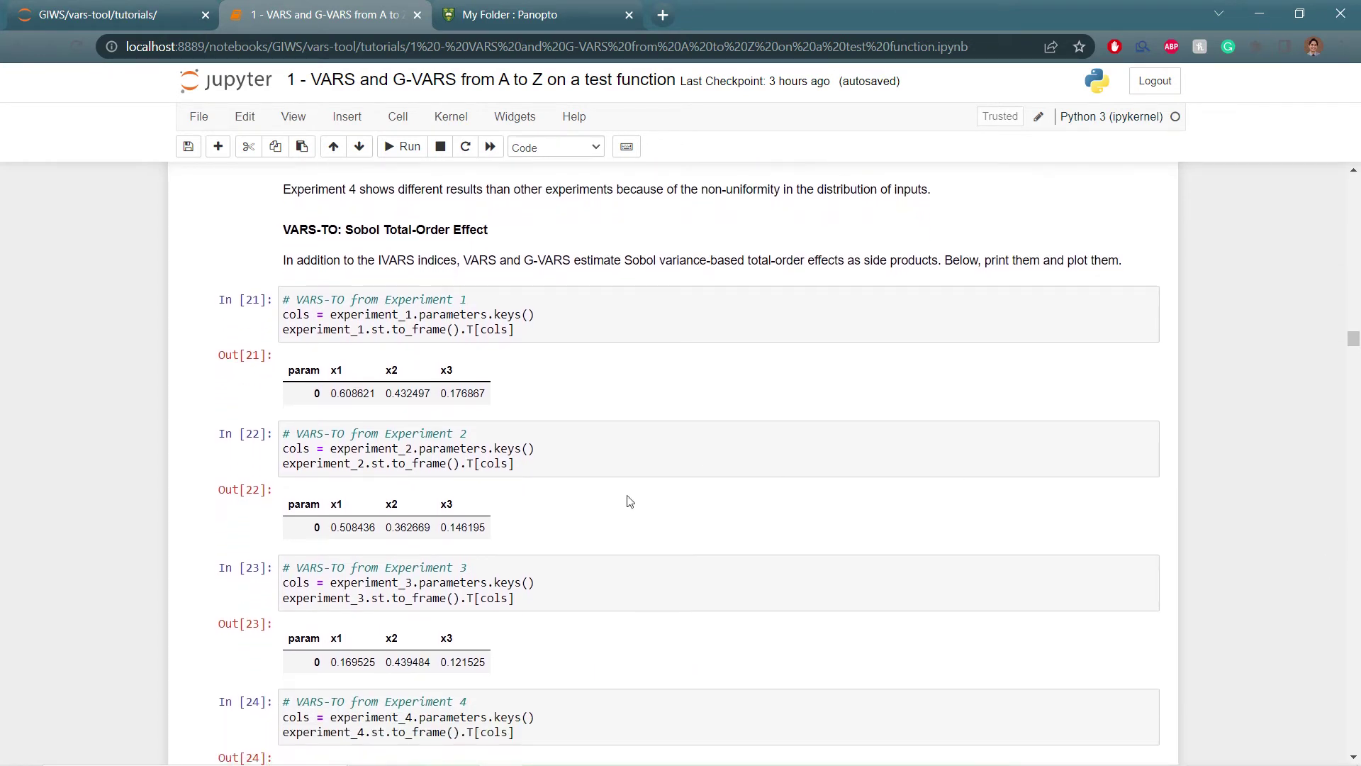
{"action": "scroll", "coordinate": [631, 505], "scroll_direction": "down", "scroll_amount": 2}
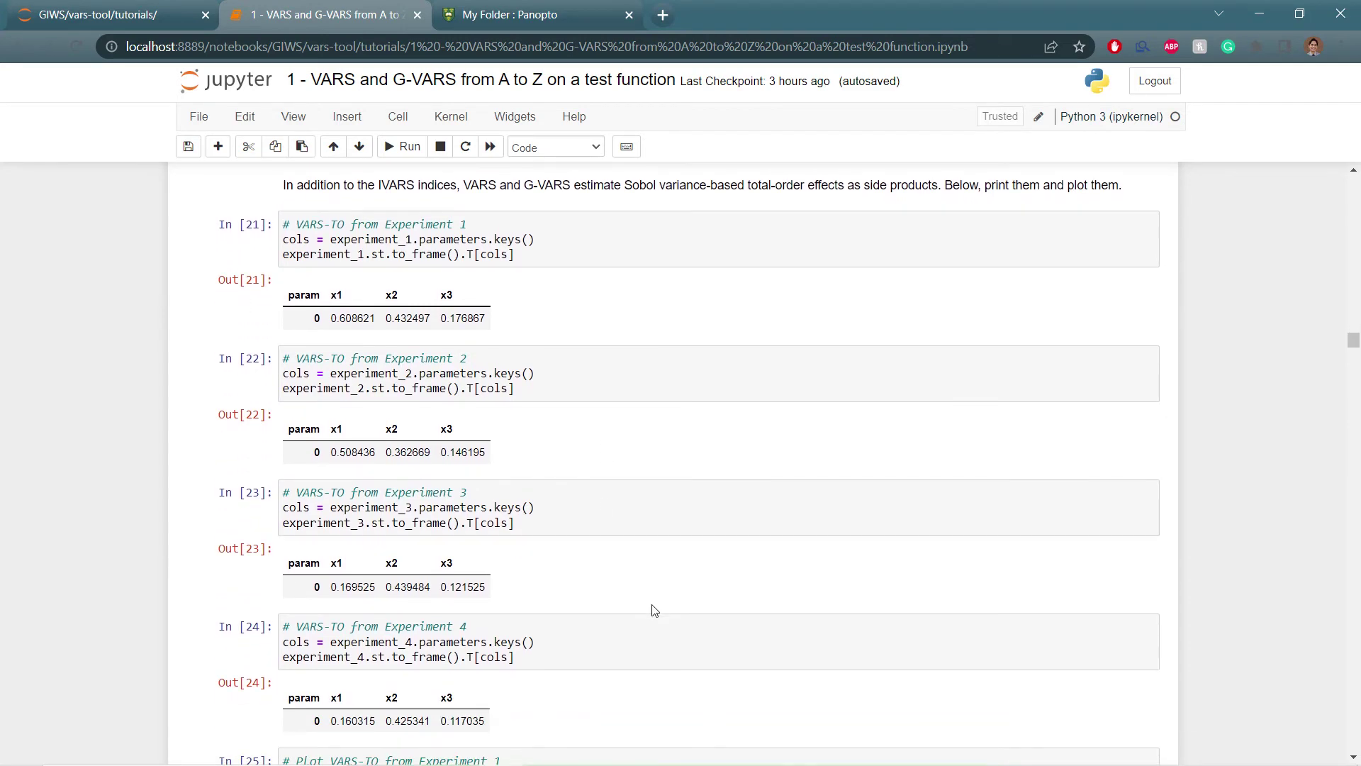
- Review the linear and log-scale Sobol Total-Order Effect bar charts for Experiments 1 to 4
{"action": "scroll", "coordinate": [654, 610], "scroll_direction": "down", "scroll_amount": 8}
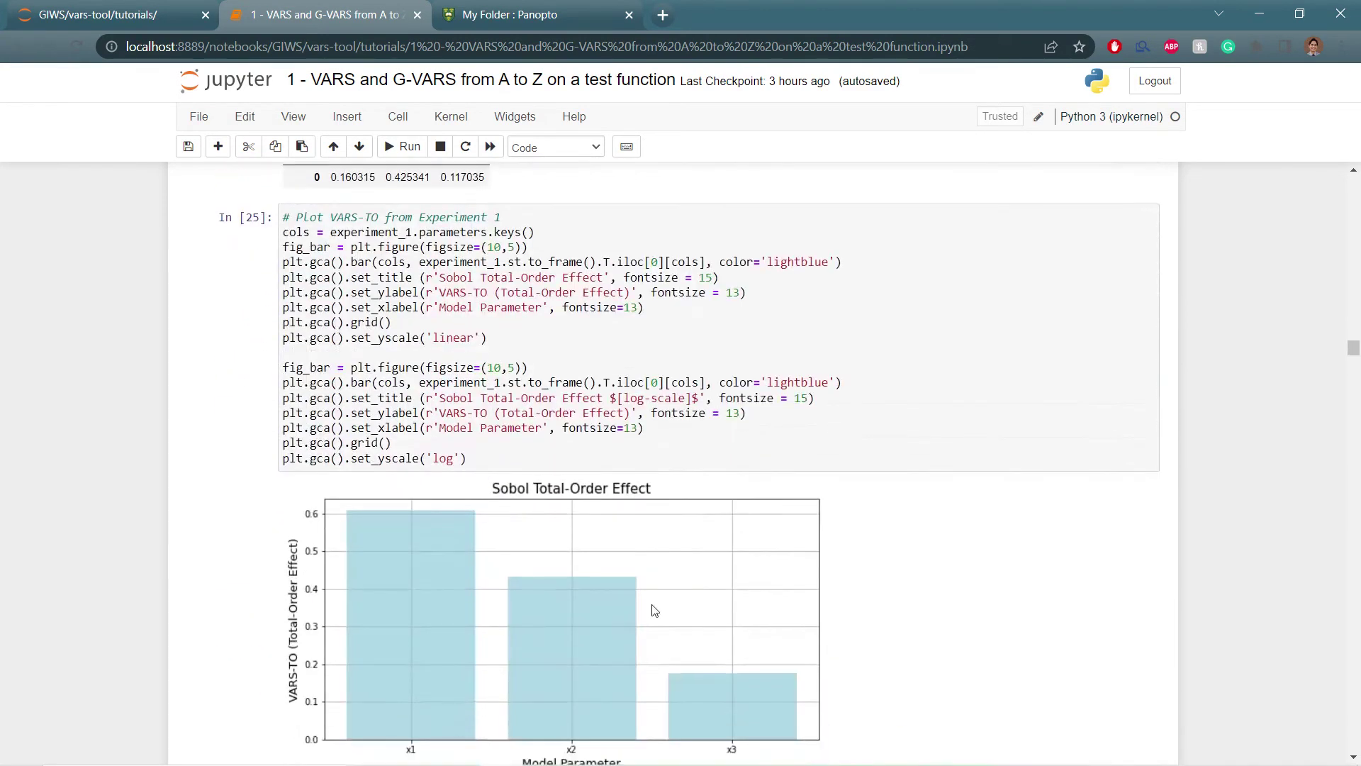
{"action": "scroll", "coordinate": [654, 609], "scroll_direction": "down", "scroll_amount": 1}
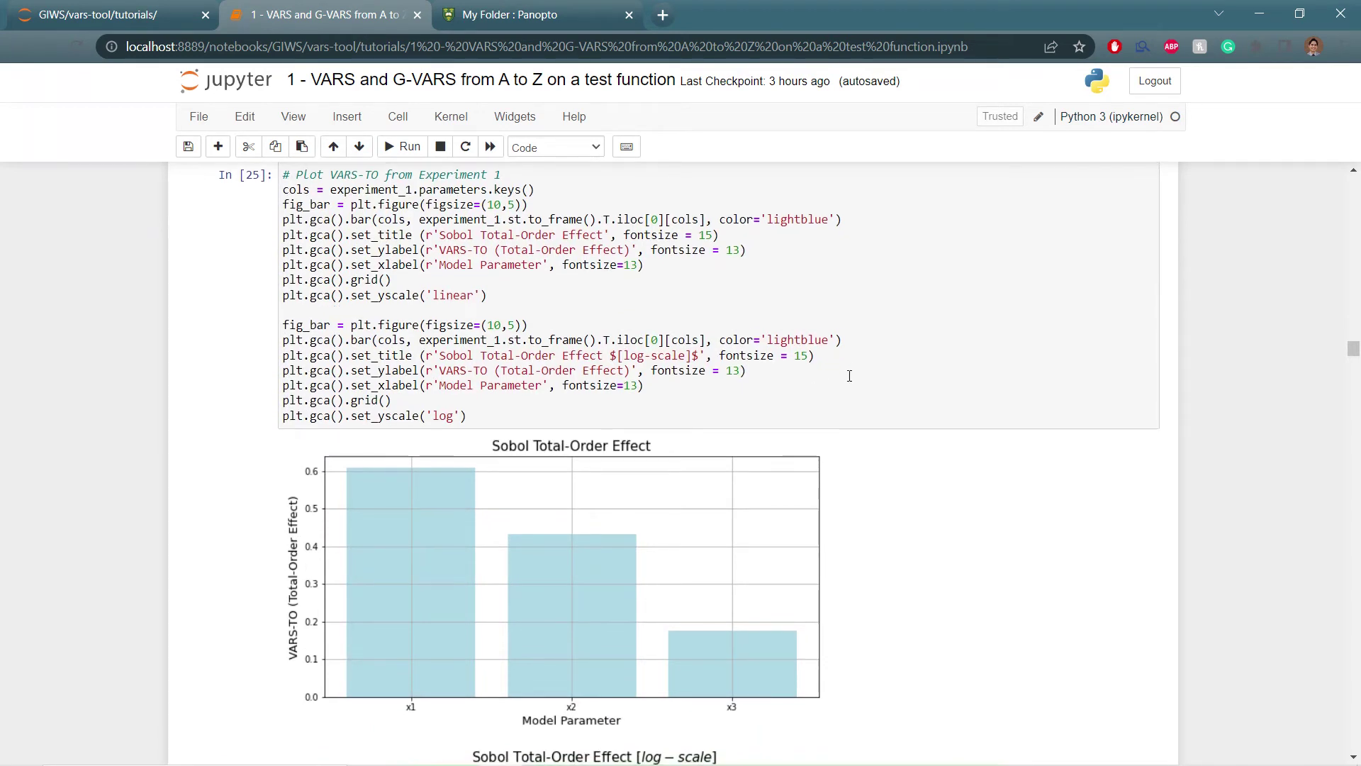
{"action": "scroll", "coordinate": [849, 376], "scroll_direction": "down", "scroll_amount": 1}
{"action": "scroll", "coordinate": [963, 477], "scroll_direction": "down", "scroll_amount": 17}
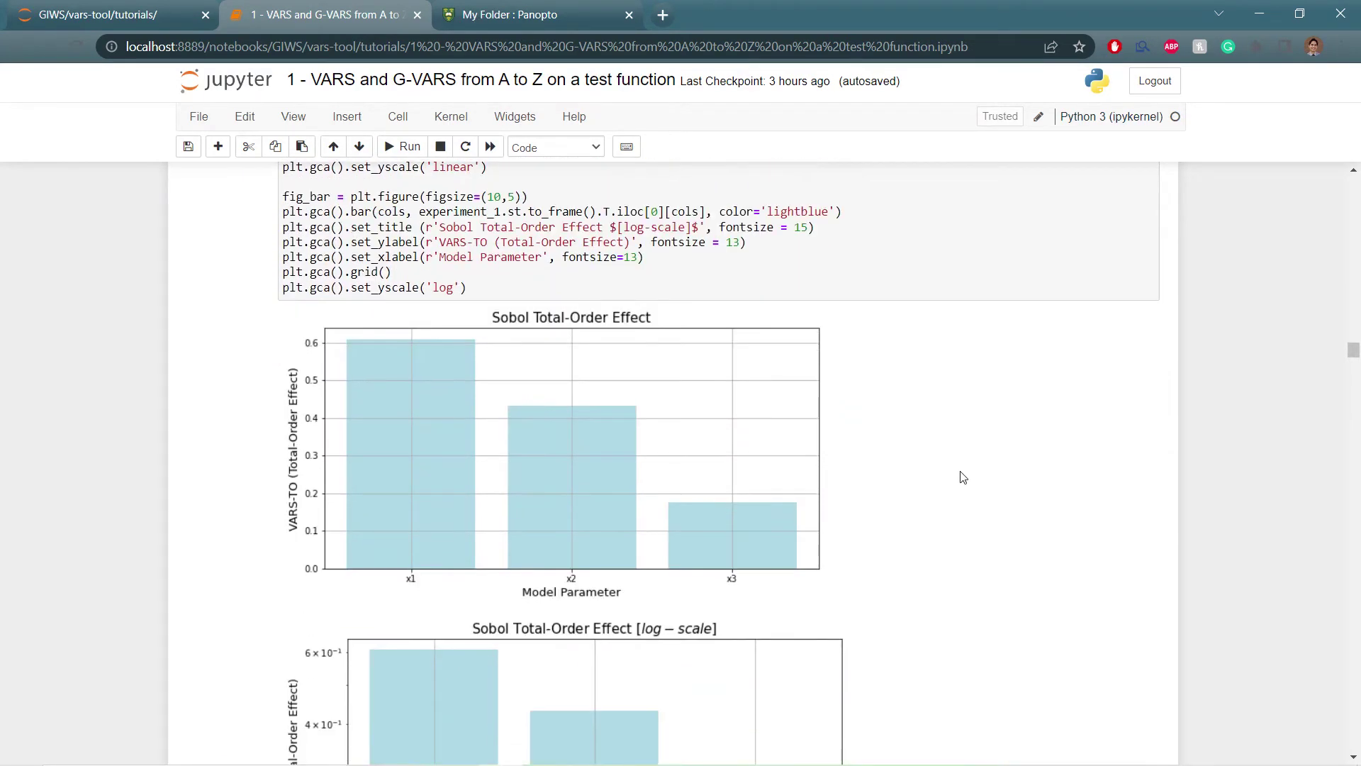
{"action": "scroll", "coordinate": [948, 524], "scroll_direction": "down", "scroll_amount": 10}
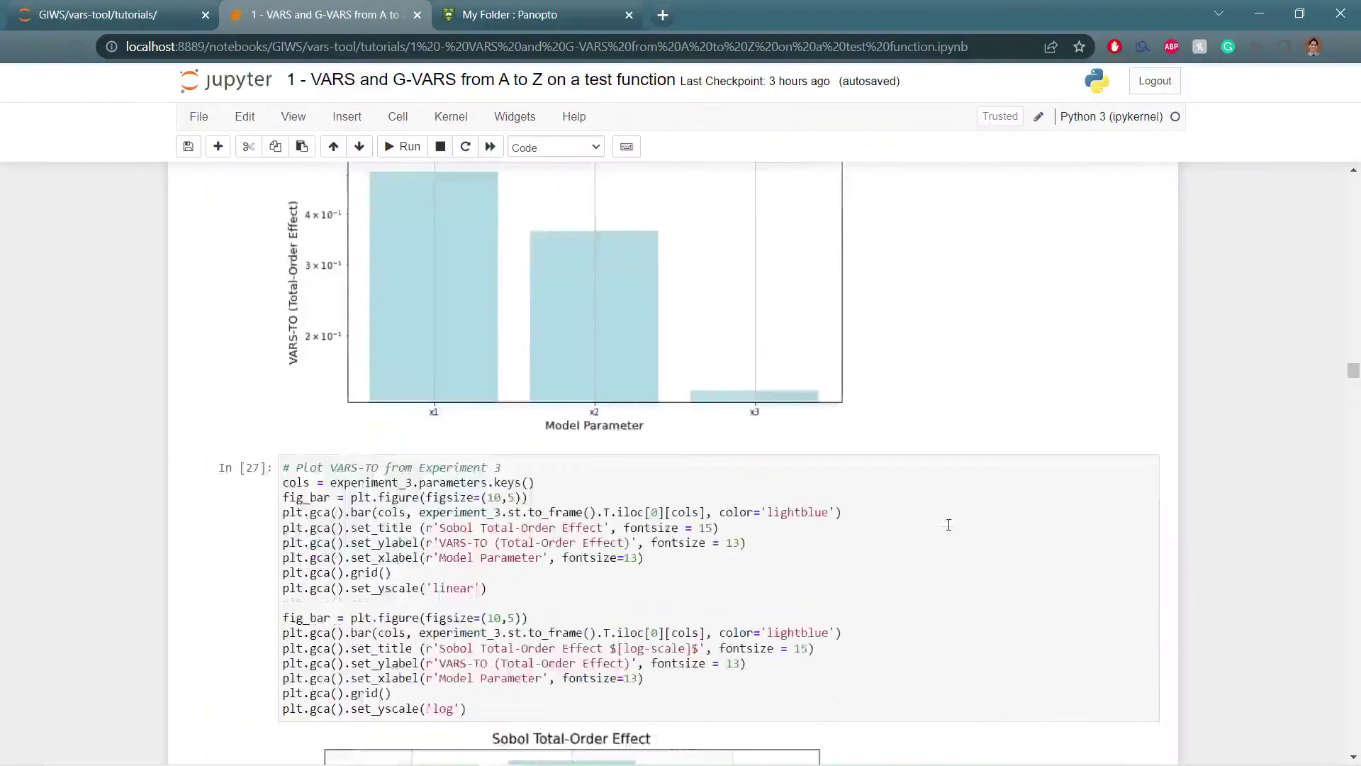
{"action": "scroll", "coordinate": [949, 525], "scroll_direction": "down", "scroll_amount": 12}
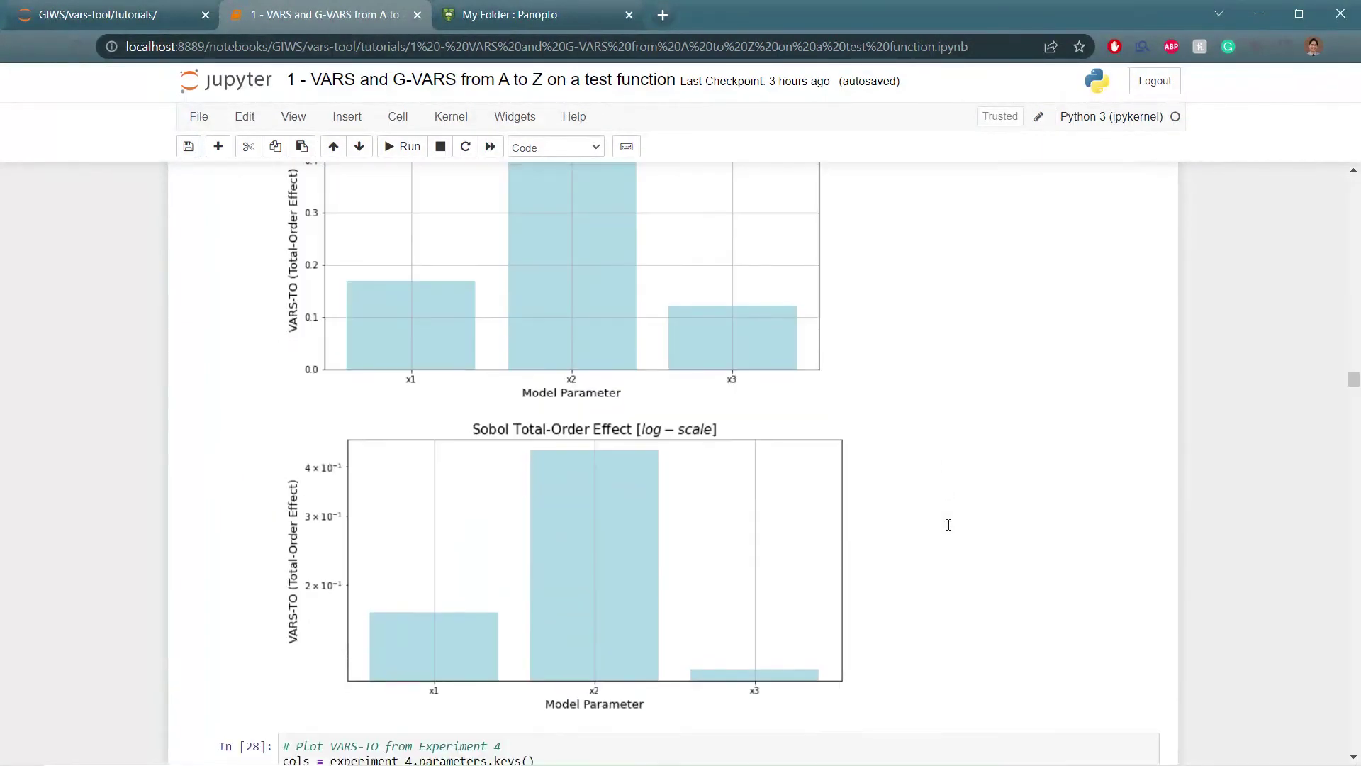
{"action": "scroll", "coordinate": [950, 527], "scroll_direction": "down", "scroll_amount": 9}
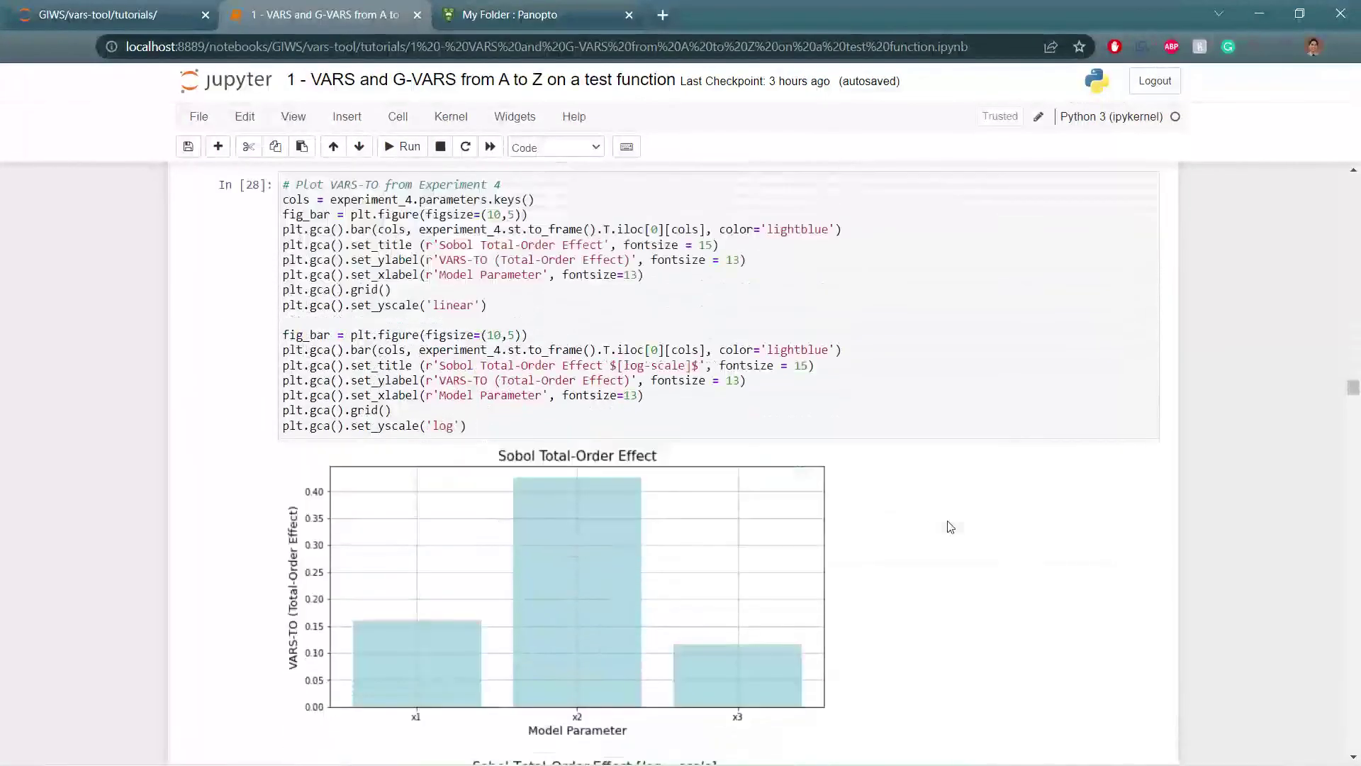
- Read the "VARS-ABE & VARS-ACE: Morris Elementary Effects" section, including the delta_of_interest cell and Experiment 1's ABE and ACE tables
{"action": "scroll", "coordinate": [950, 527], "scroll_direction": "down", "scroll_amount": 6}
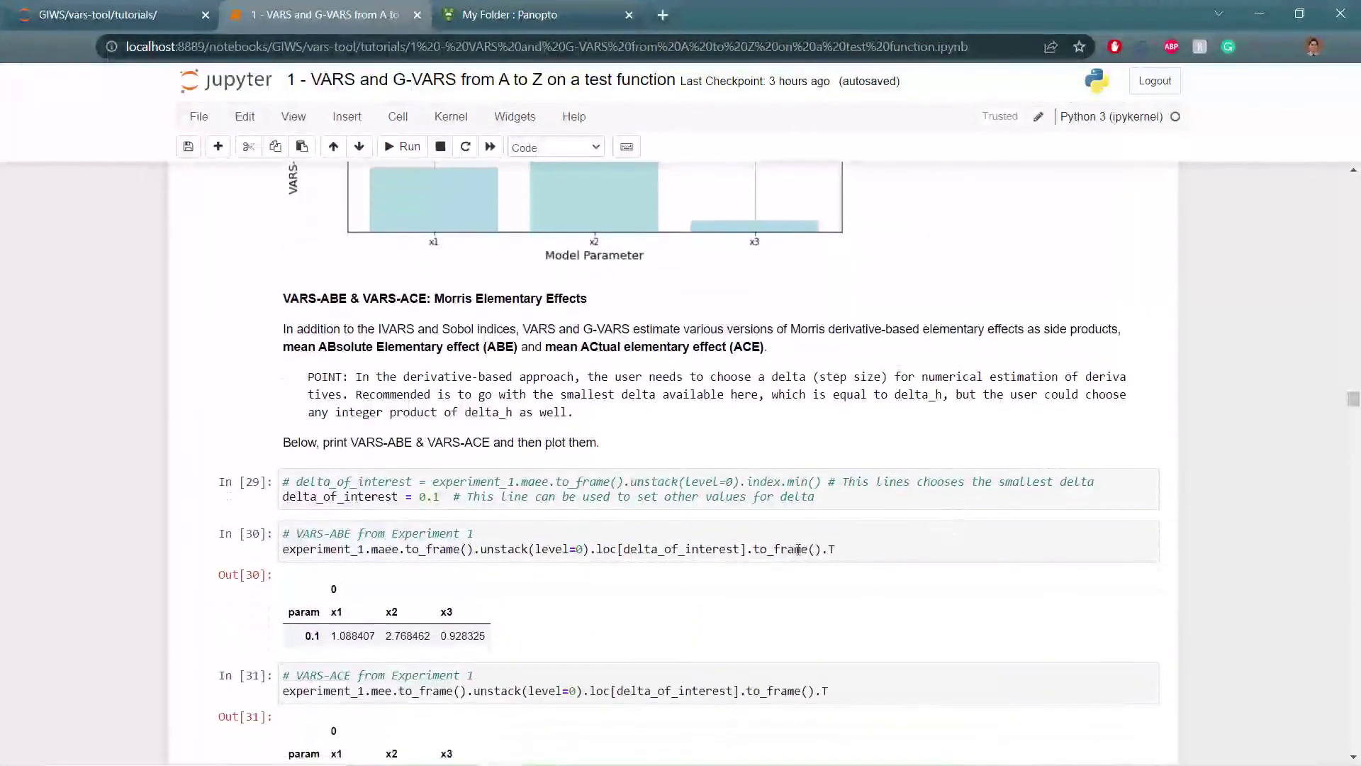
{"action": "scroll", "coordinate": [835, 689], "scroll_direction": "down", "scroll_amount": 1}
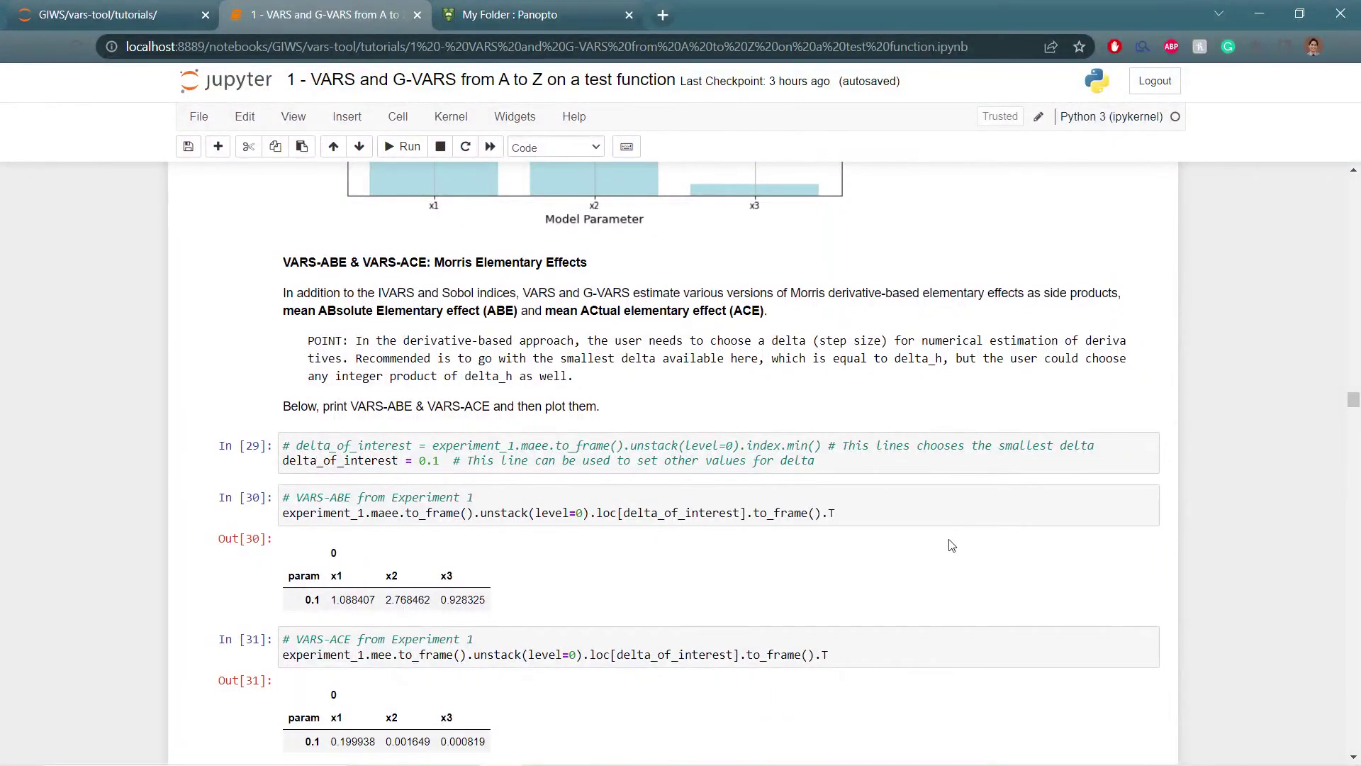
{"action": "scroll", "coordinate": [451, 319], "scroll_direction": "down", "scroll_amount": 1}
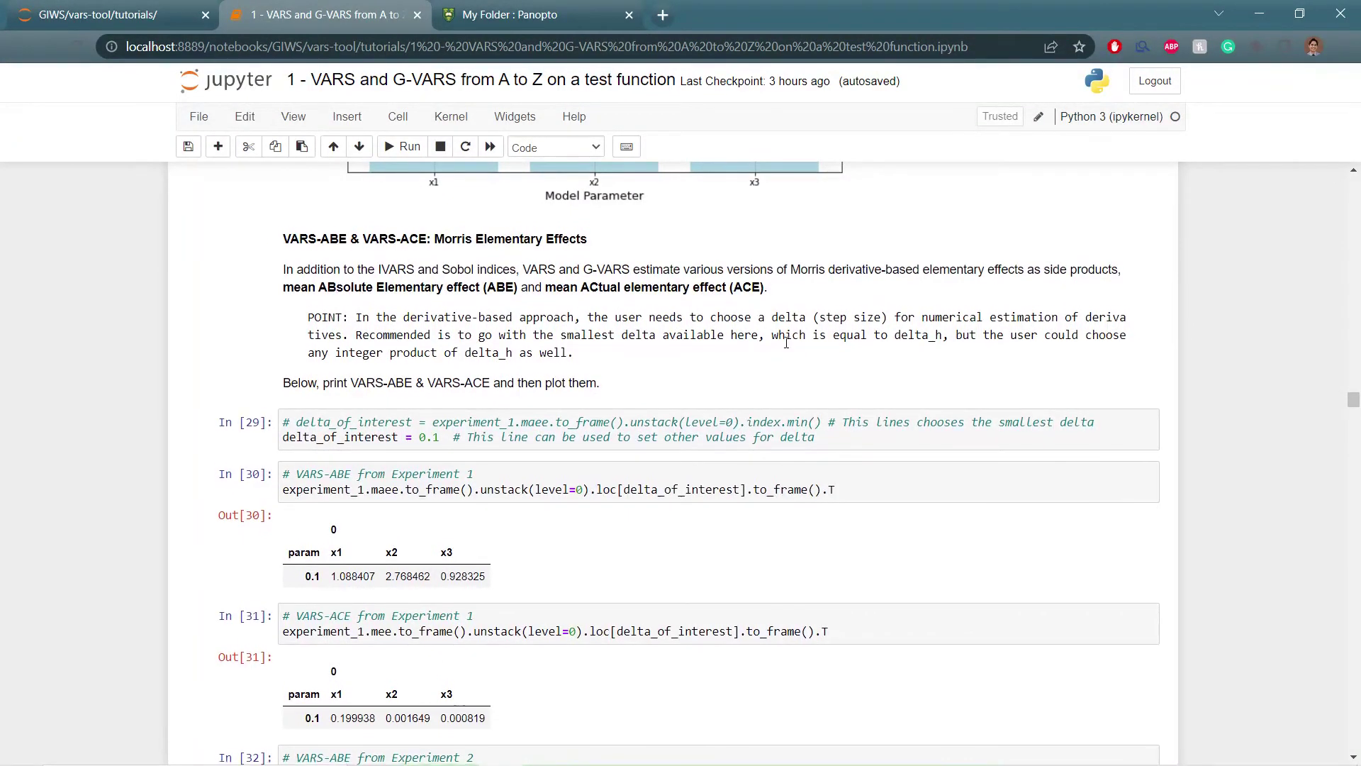
{"action": "scroll", "coordinate": [793, 343], "scroll_direction": "down", "scroll_amount": 2}
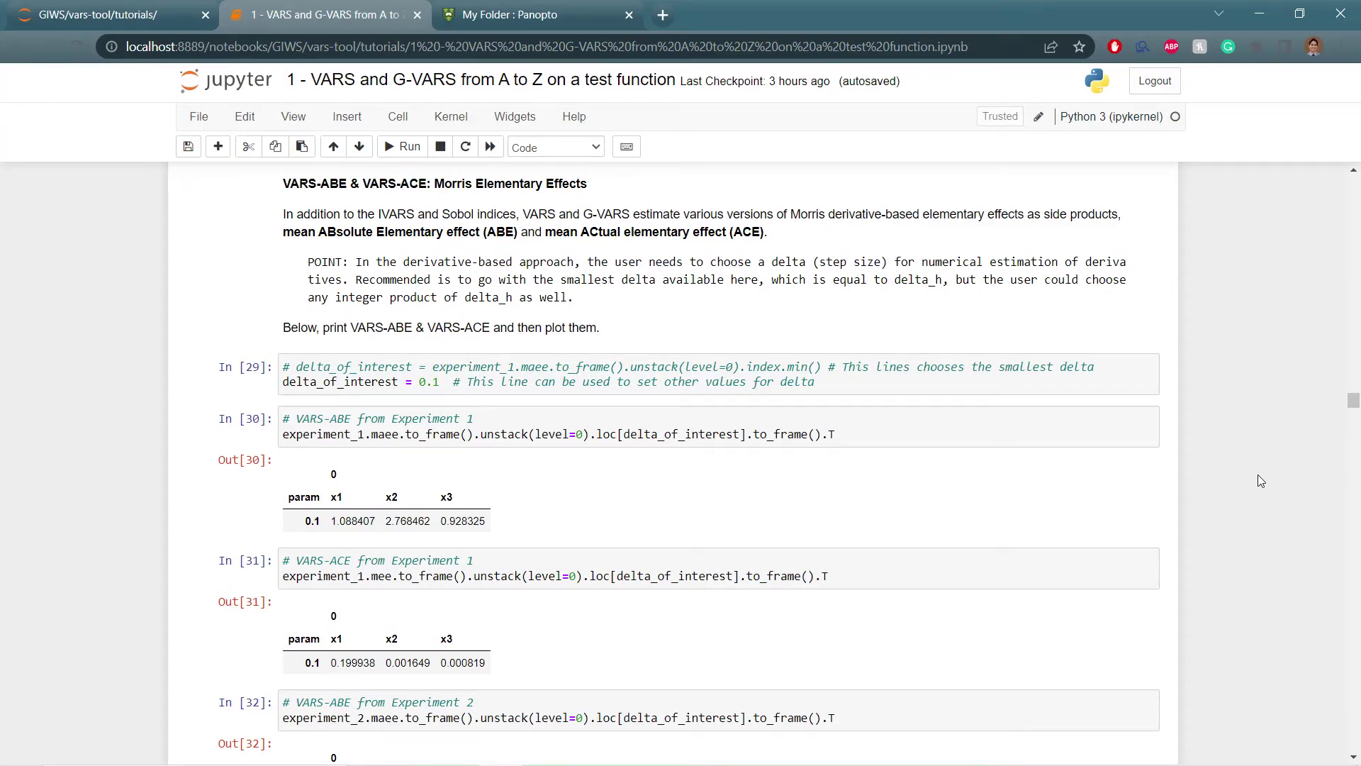
- Compare the VARS-ABE and VARS-ACE tables of Experiments 1 to 4 at the chosen delta_of_interest
{"action": "scroll", "coordinate": [1257, 474], "scroll_direction": "down", "scroll_amount": 1}
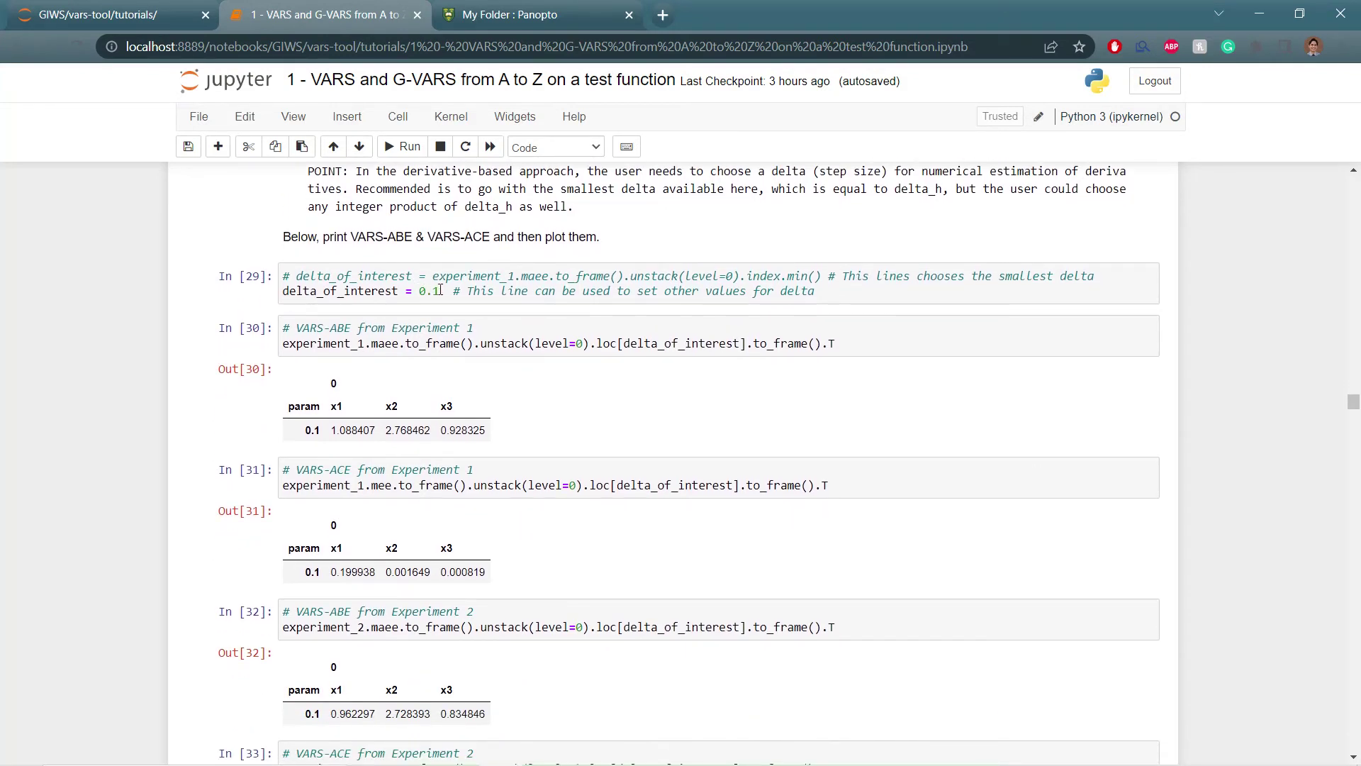
{"action": "scroll", "coordinate": [440, 289], "scroll_direction": "down", "scroll_amount": 1}
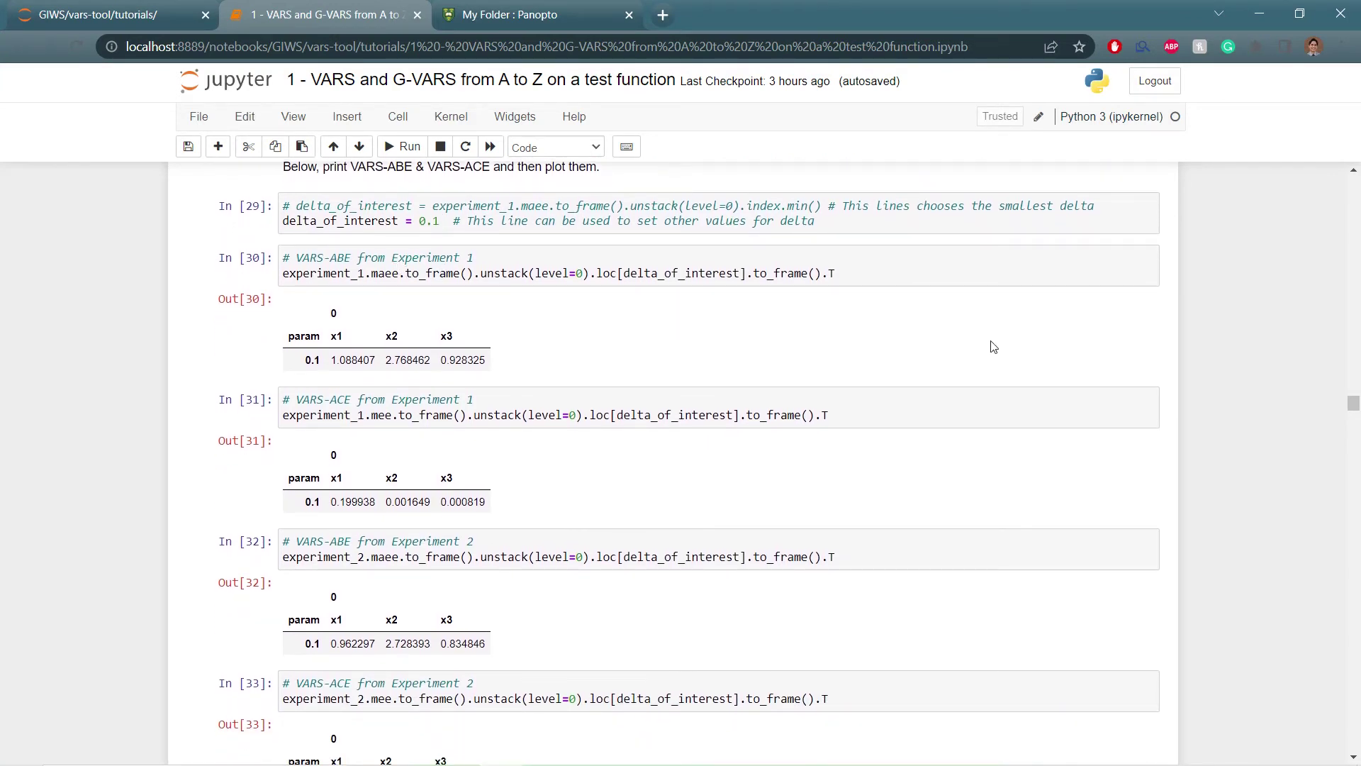
{"action": "scroll", "coordinate": [993, 346], "scroll_direction": "down", "scroll_amount": 1}
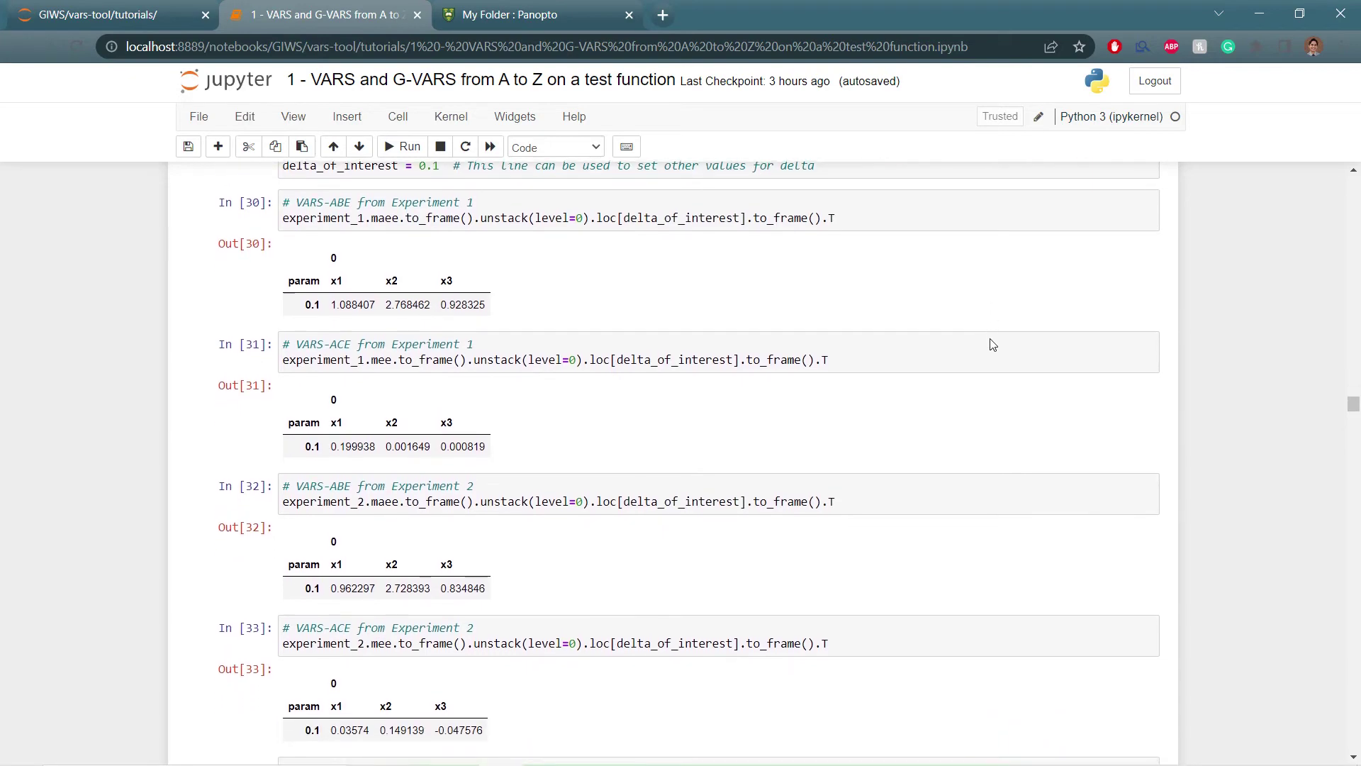
{"action": "scroll", "coordinate": [993, 345], "scroll_direction": "down", "scroll_amount": 1}
{"action": "scroll", "coordinate": [993, 344], "scroll_direction": "down", "scroll_amount": 3}
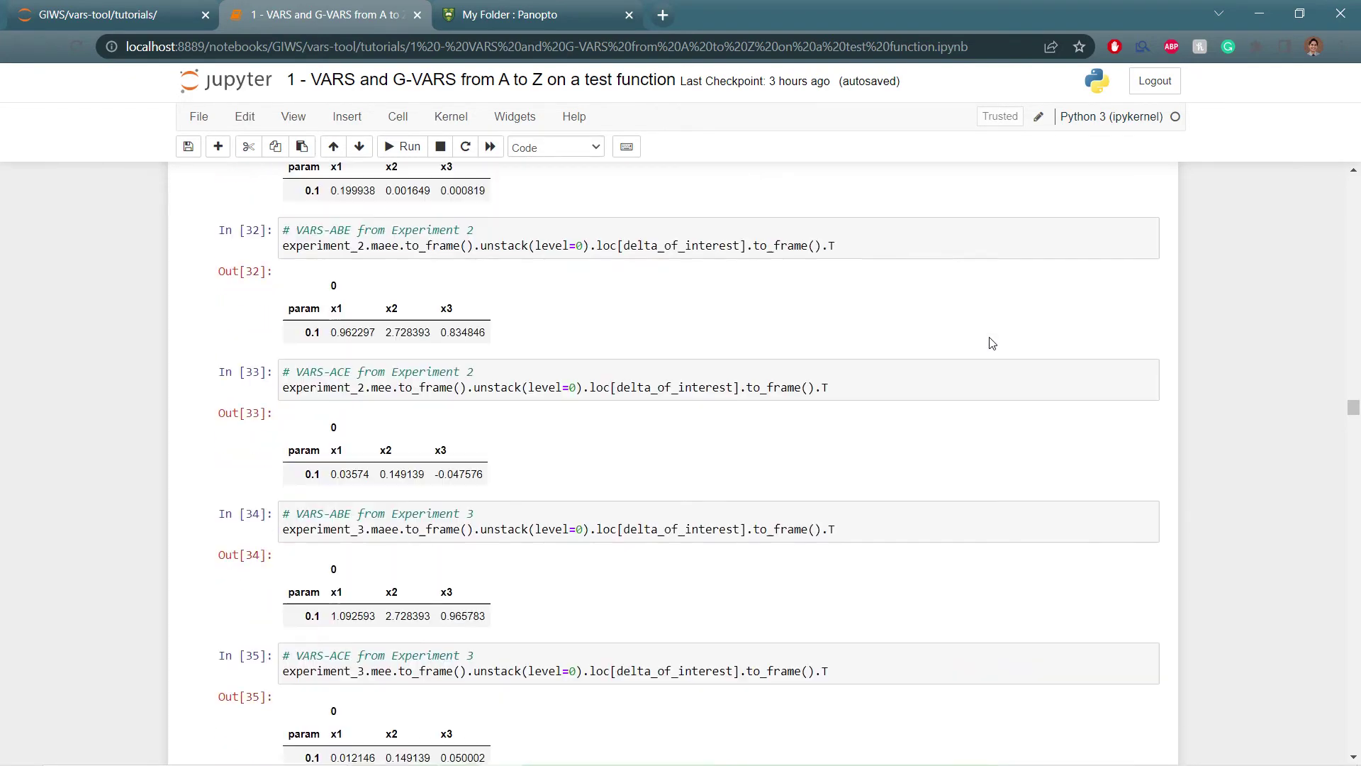
{"action": "scroll", "coordinate": [992, 344], "scroll_direction": "down", "scroll_amount": 8}
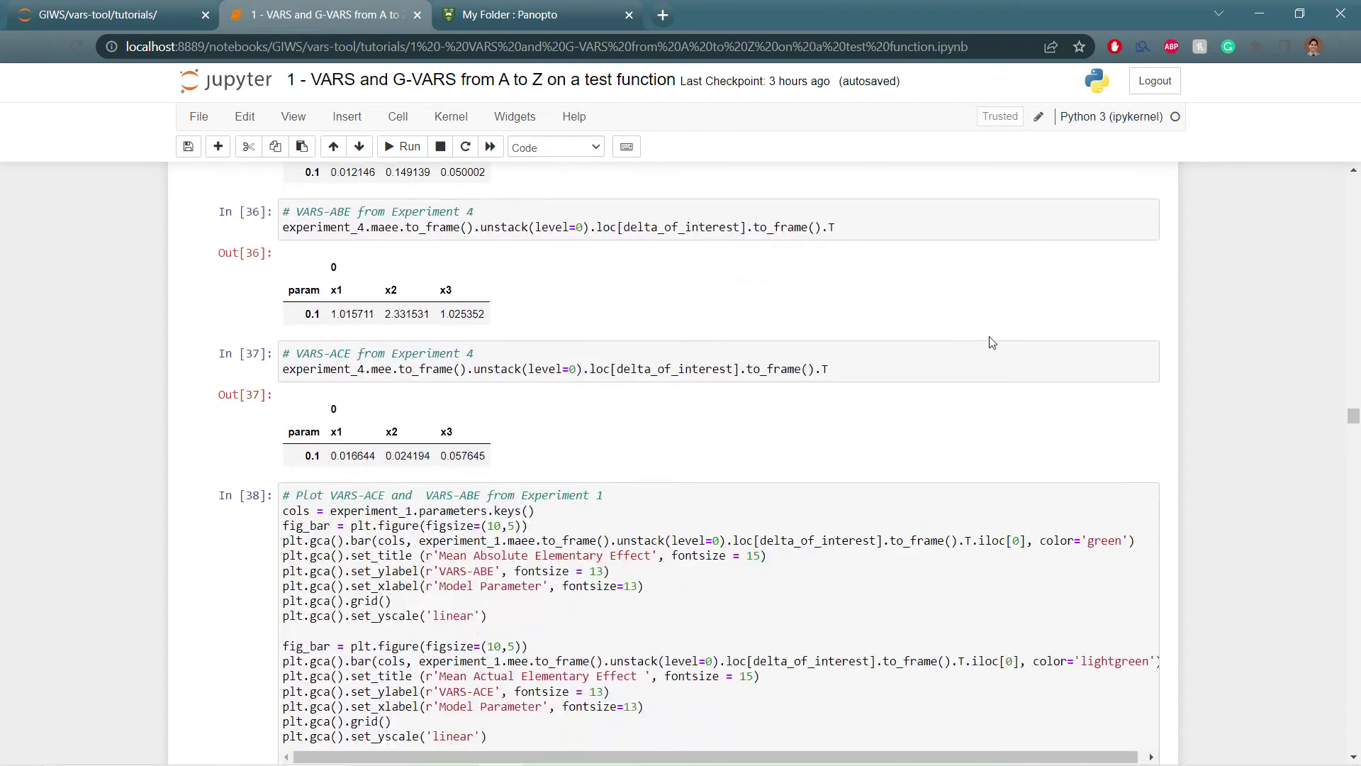
- Examine Experiment 1's VARS-ABE and VARS-ACE plotting cell and its Mean Absolute and Mean Actual Elementary Effect bar charts
{"action": "scroll", "coordinate": [992, 344], "scroll_direction": "down", "scroll_amount": 4}
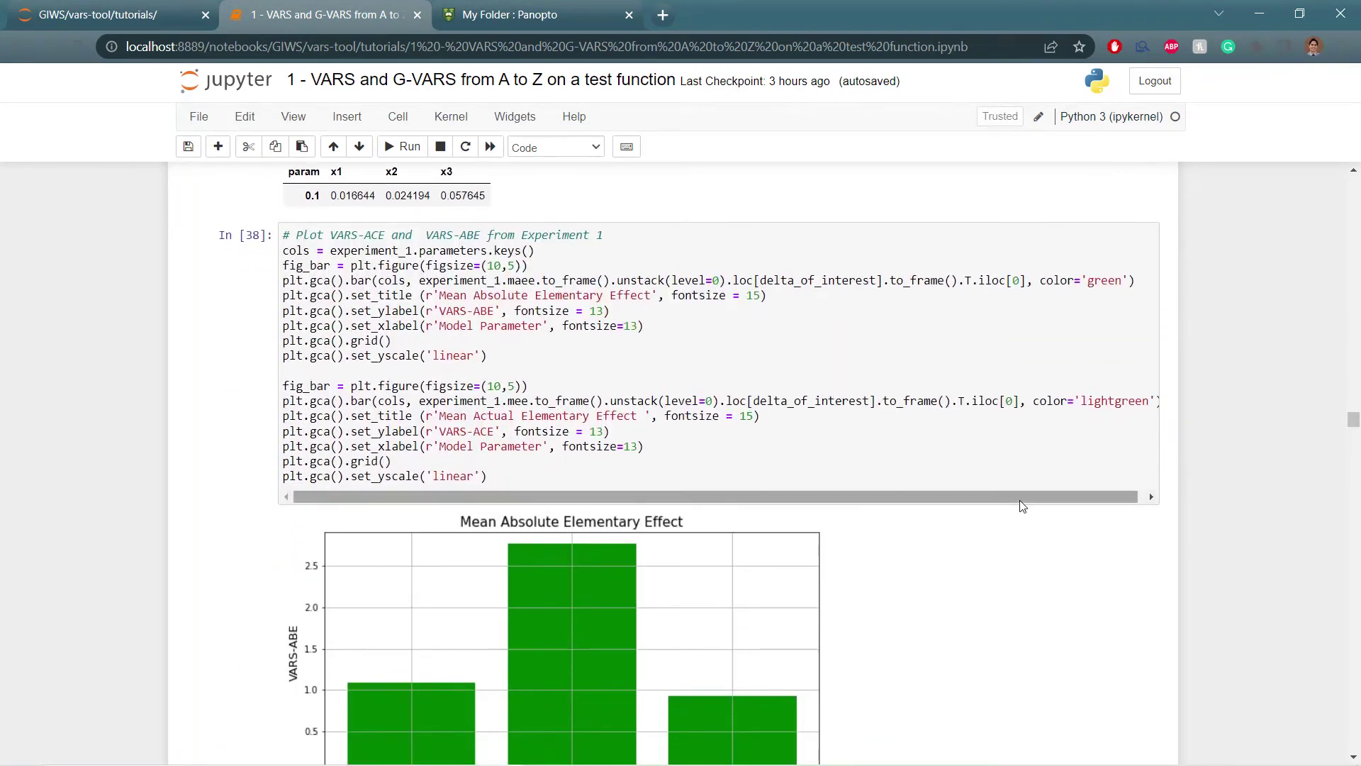
{"action": "scroll", "coordinate": [1022, 506], "scroll_direction": "down", "scroll_amount": 2}
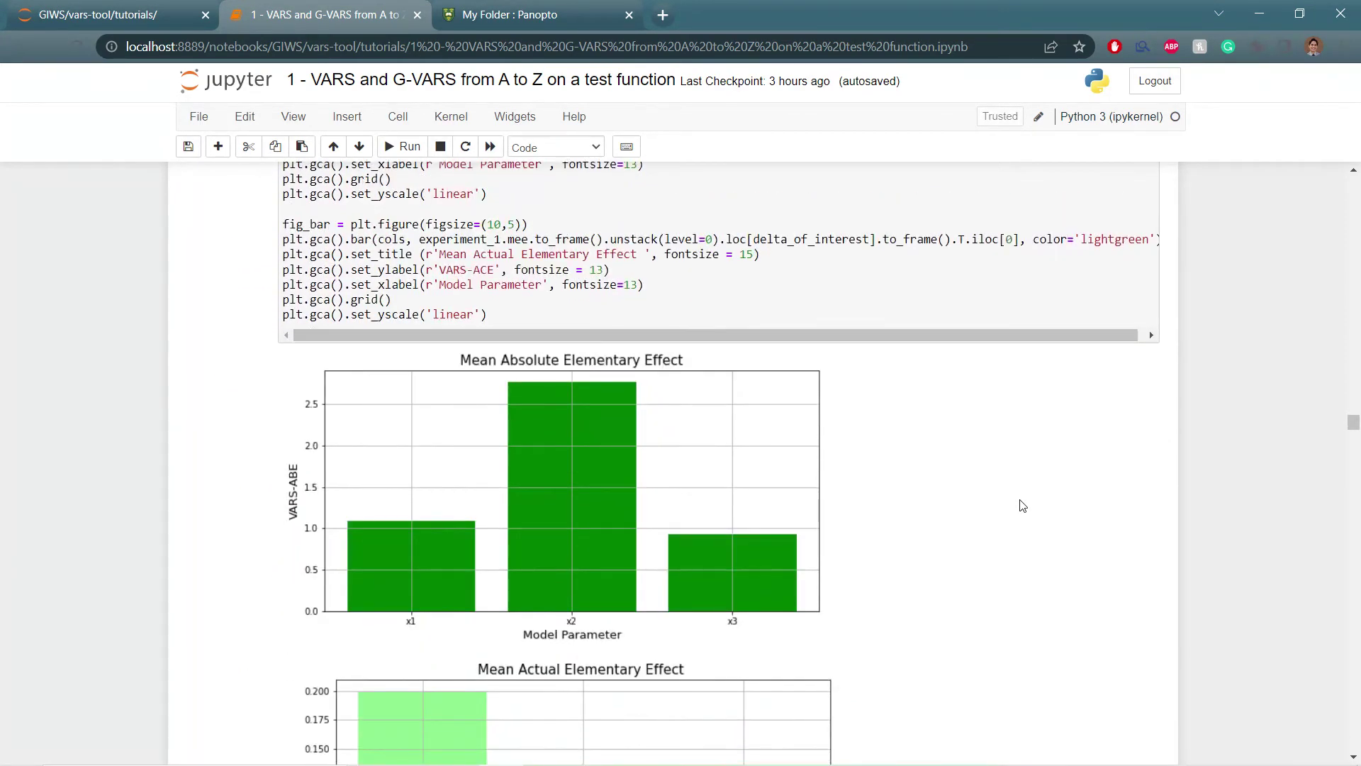
{"action": "scroll", "coordinate": [1023, 505], "scroll_direction": "up", "scroll_amount": 1}
{"action": "scroll", "coordinate": [1077, 567], "scroll_direction": "down", "scroll_amount": 1}
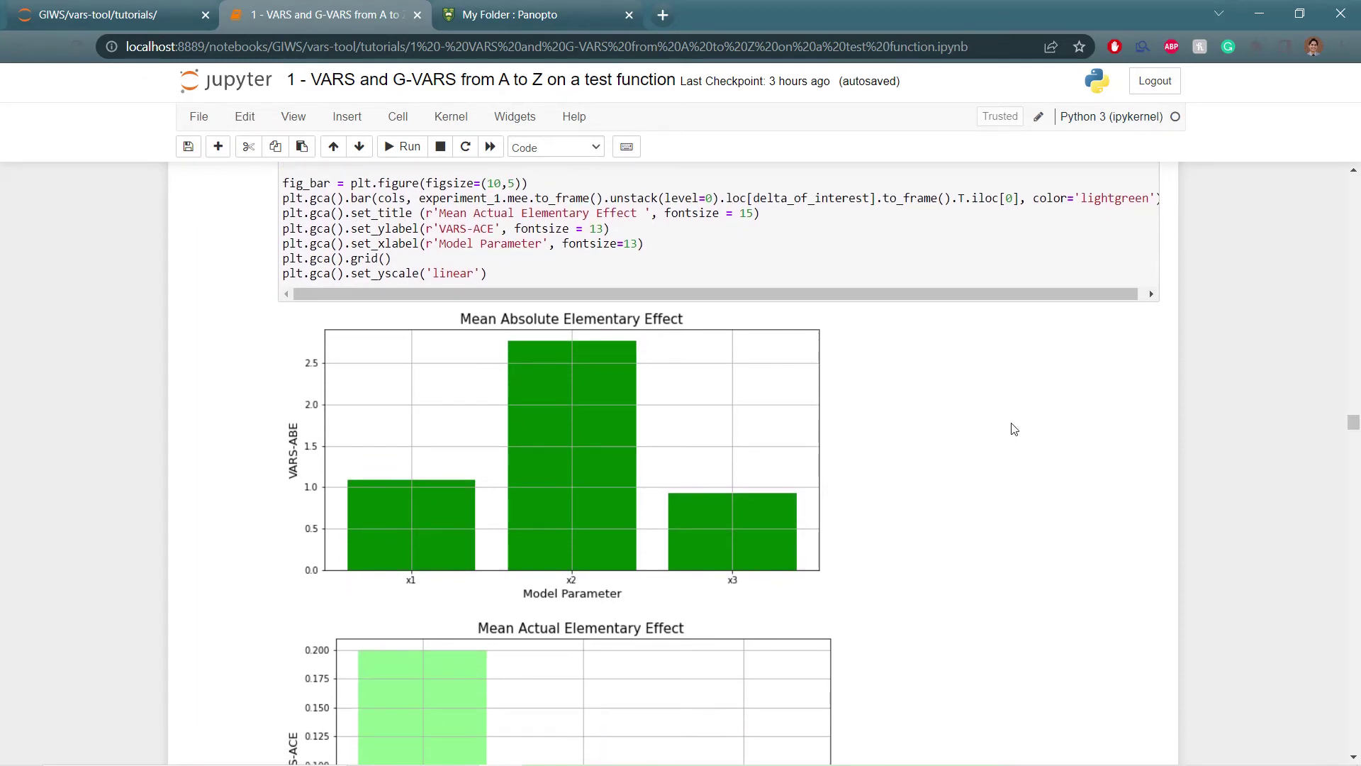
{"action": "scroll", "coordinate": [1014, 429], "scroll_direction": "down", "scroll_amount": 1}
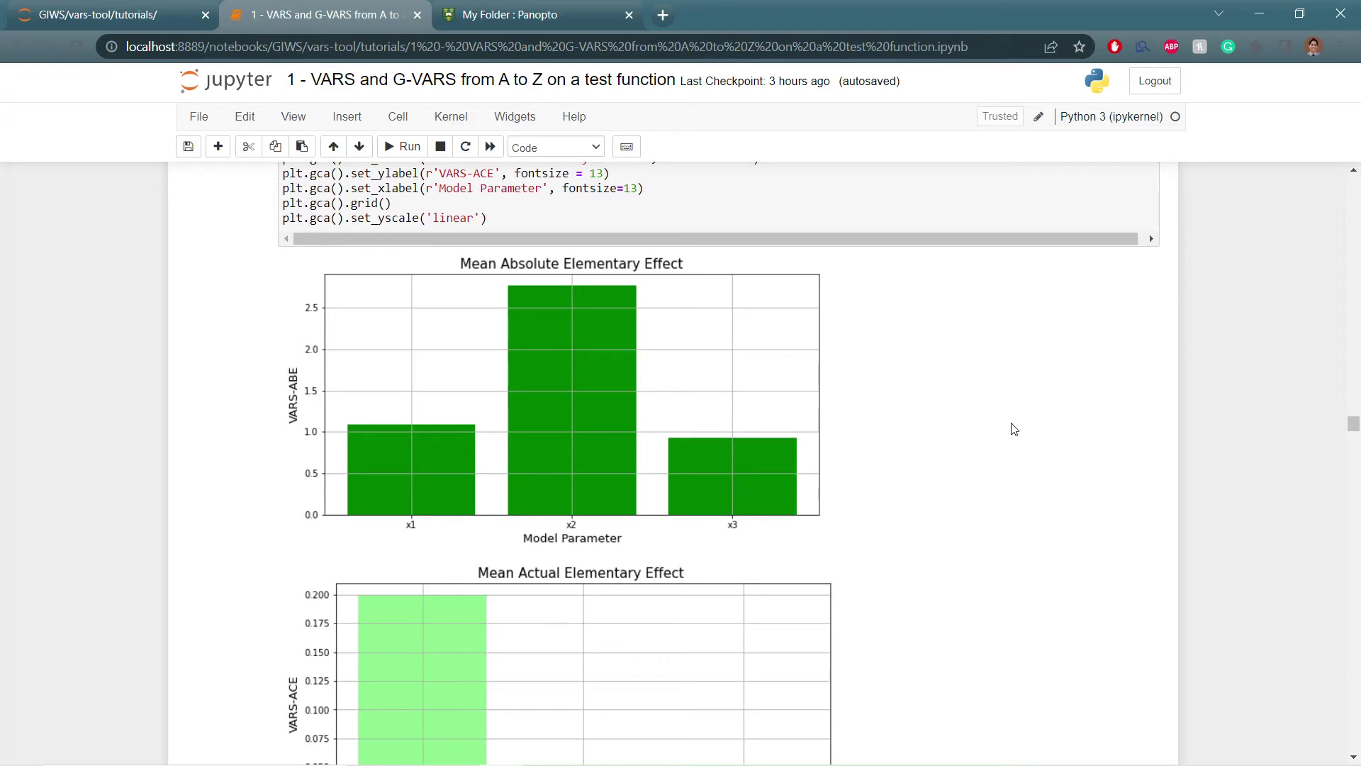
{"action": "scroll", "coordinate": [1035, 478], "scroll_direction": "down", "scroll_amount": 1}
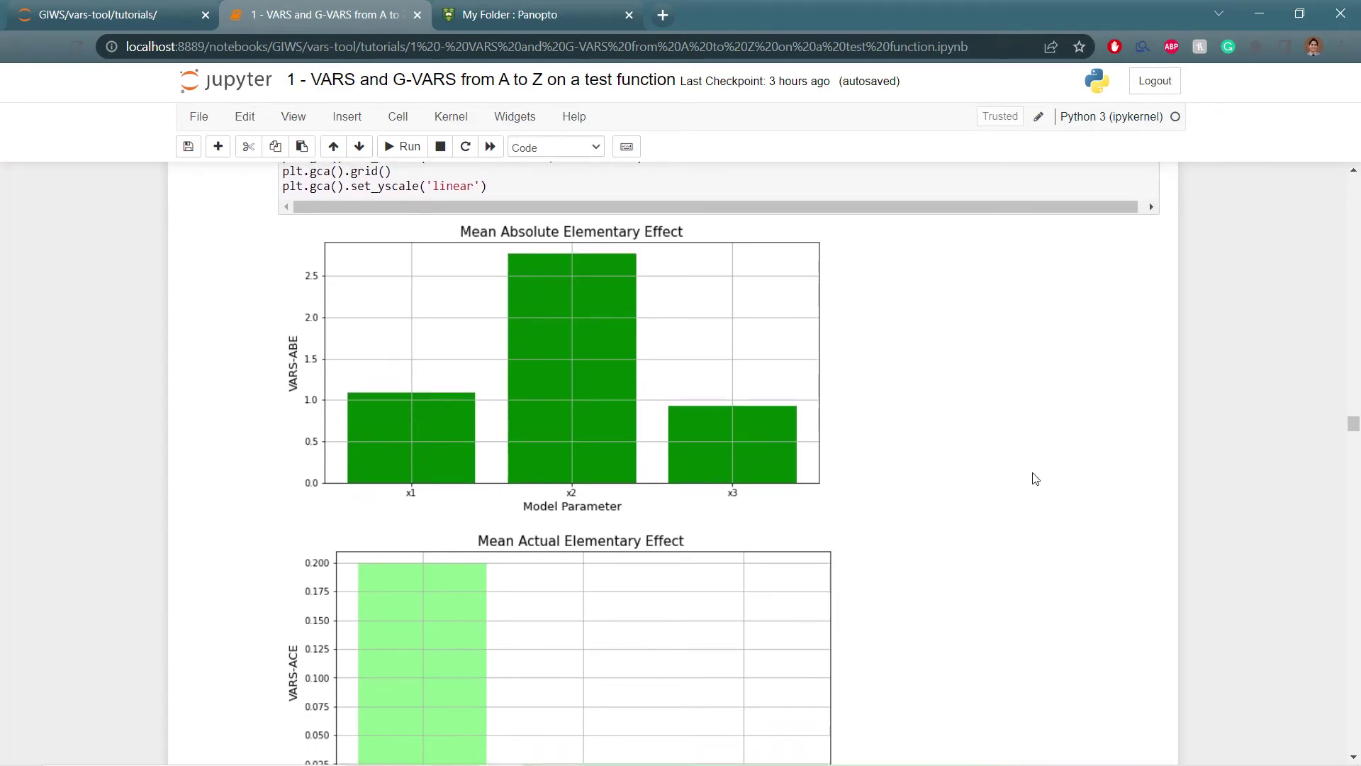
{"action": "scroll", "coordinate": [1035, 479], "scroll_direction": "down", "scroll_amount": 1}
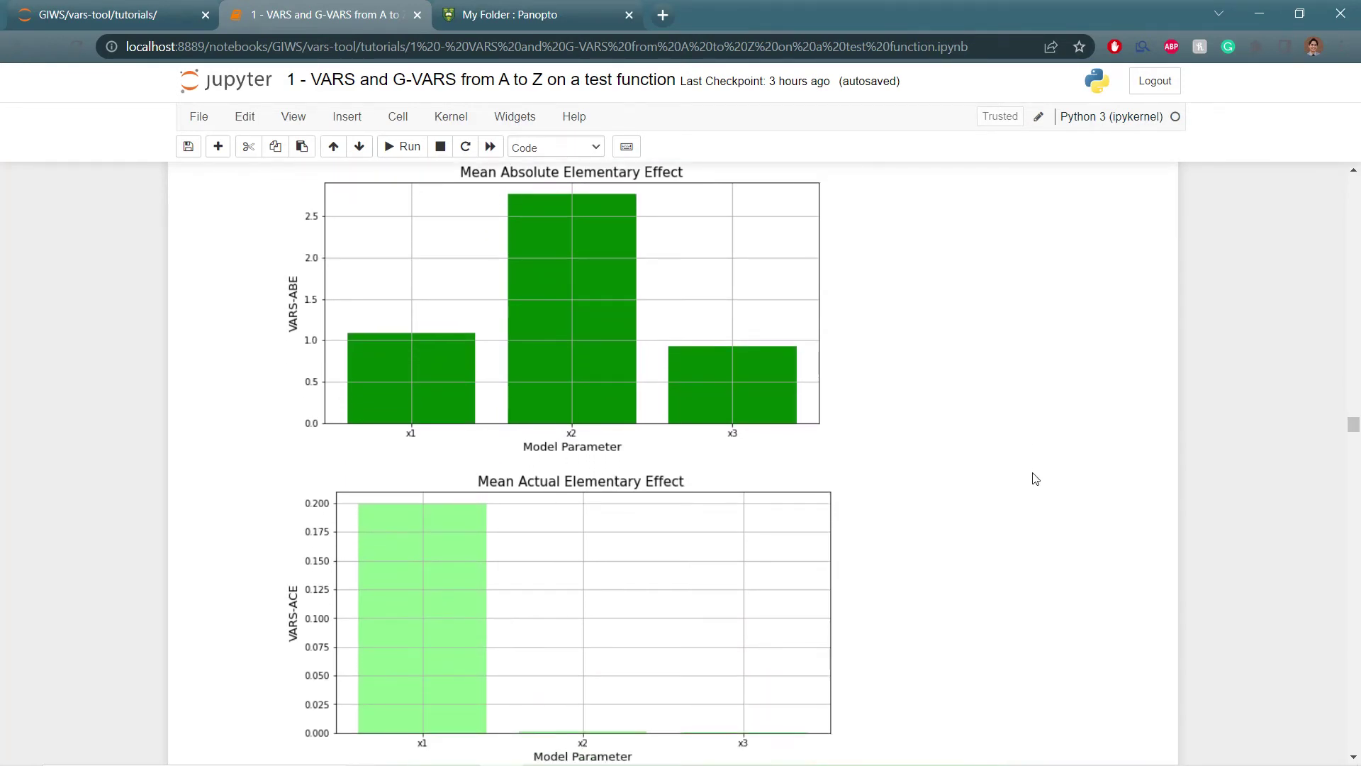
{"action": "scroll", "coordinate": [1035, 478], "scroll_direction": "up", "scroll_amount": 1}
{"action": "scroll", "coordinate": [1035, 478], "scroll_direction": "down", "scroll_amount": 1}
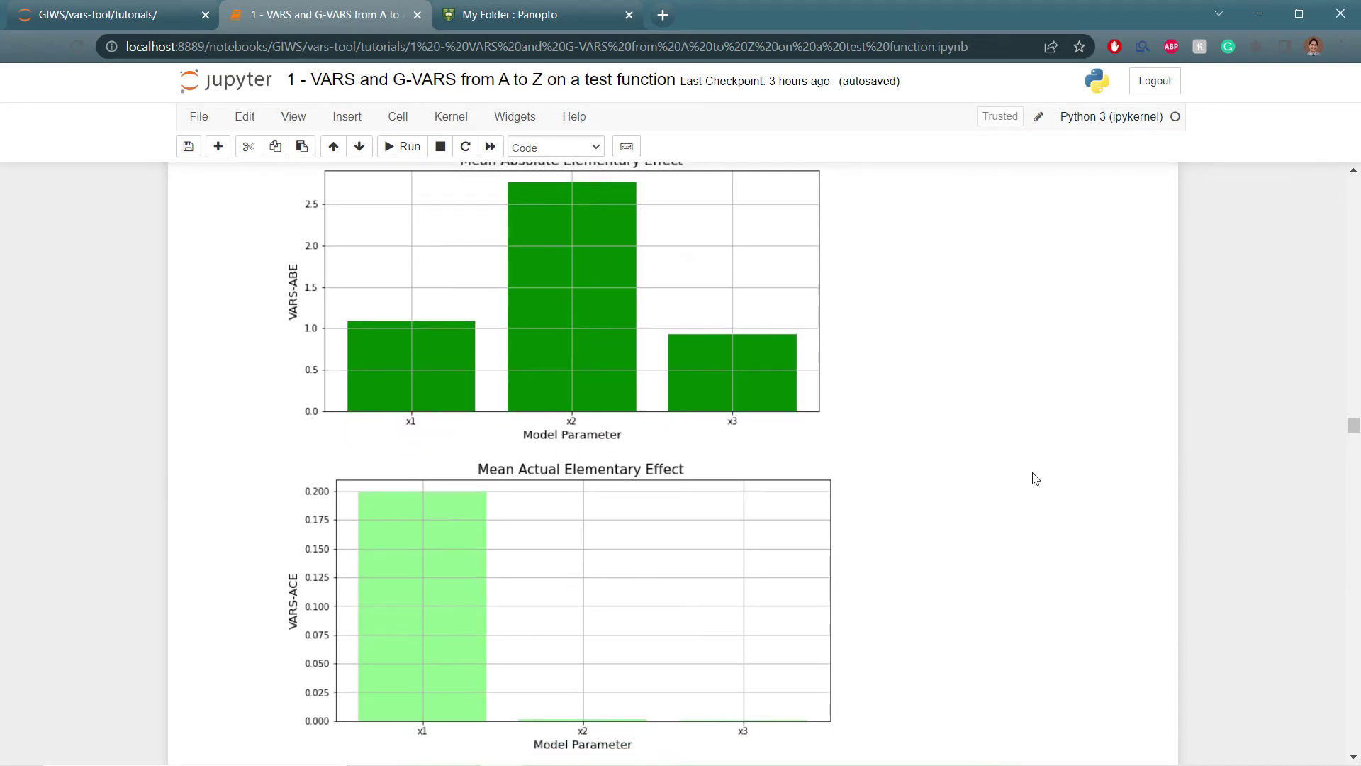
{"action": "scroll", "coordinate": [1035, 478], "scroll_direction": "down", "scroll_amount": 1}
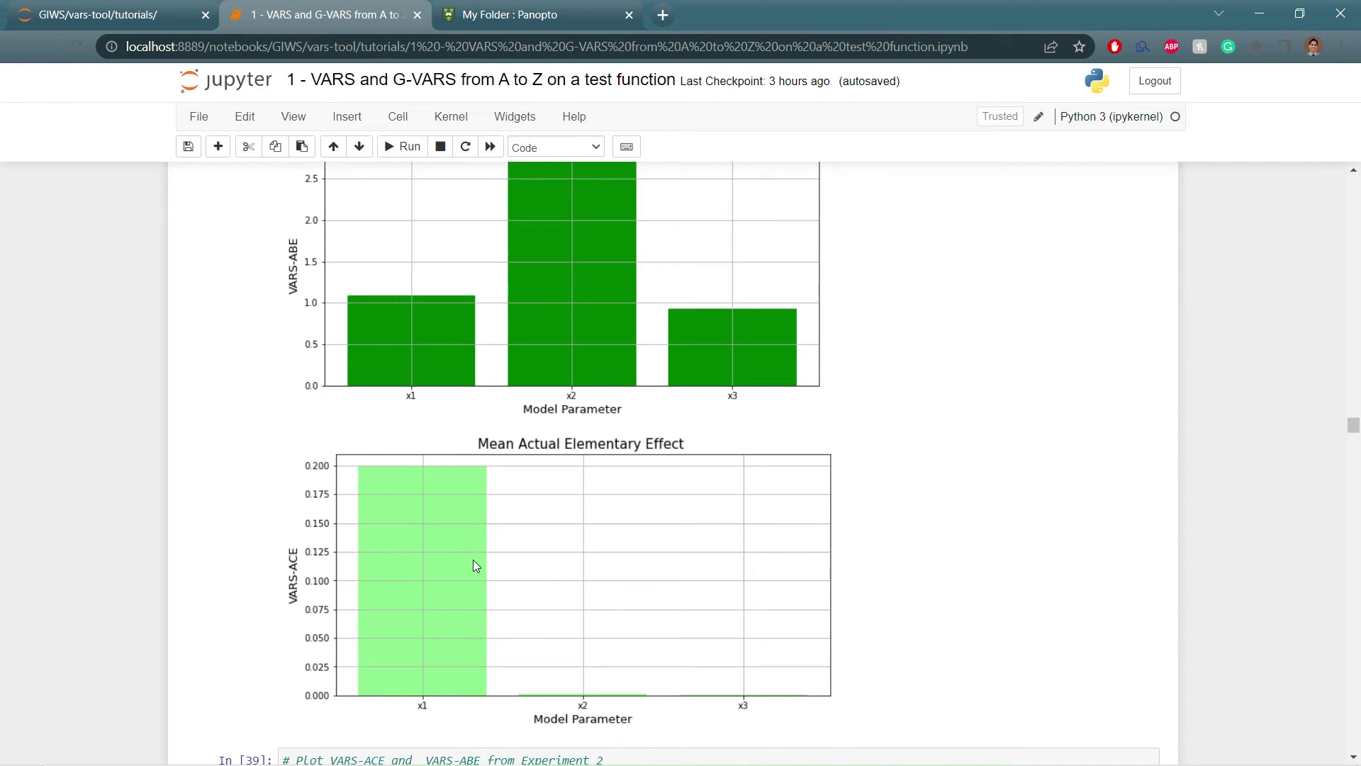
{"action": "scroll", "coordinate": [1084, 576], "scroll_direction": "down", "scroll_amount": 2}
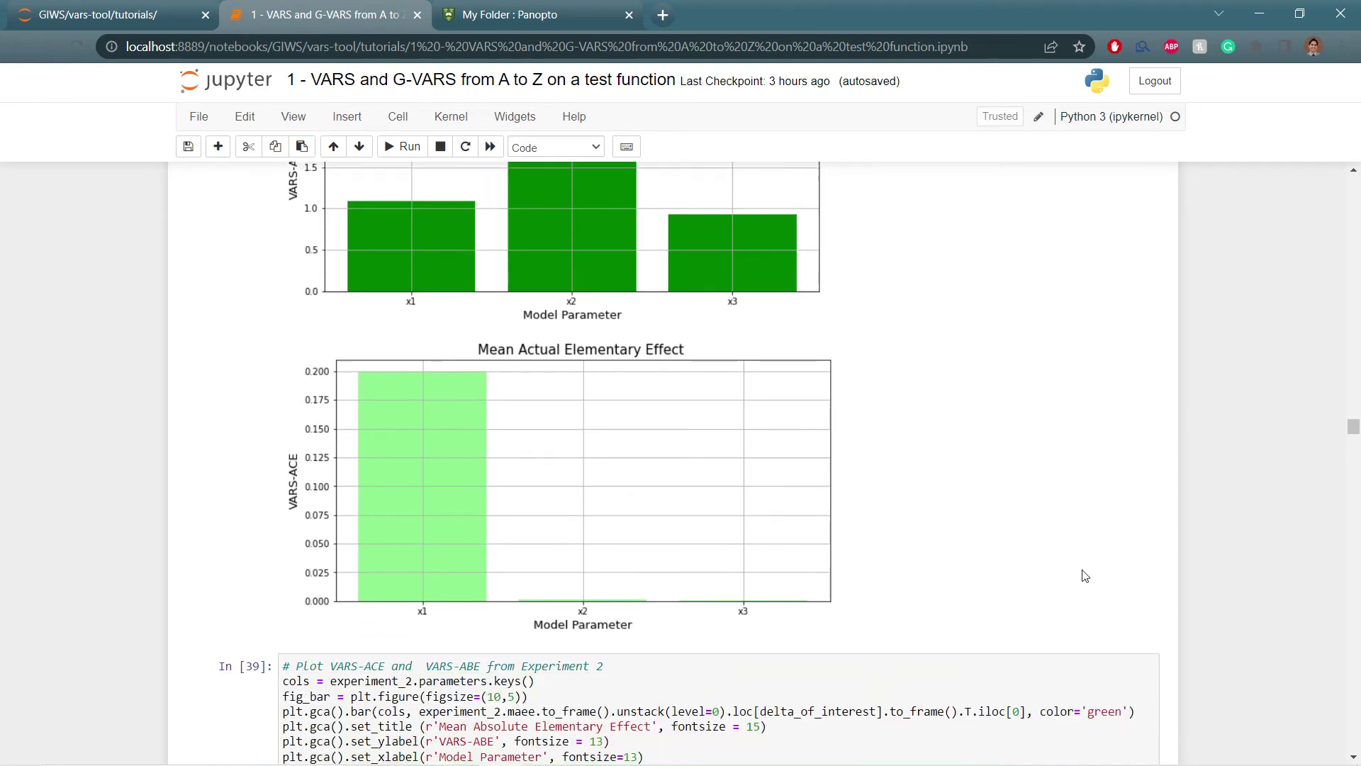
{"action": "scroll", "coordinate": [1084, 576], "scroll_direction": "up", "scroll_amount": 3}
{"action": "scroll", "coordinate": [1085, 576], "scroll_direction": "up", "scroll_amount": 3}
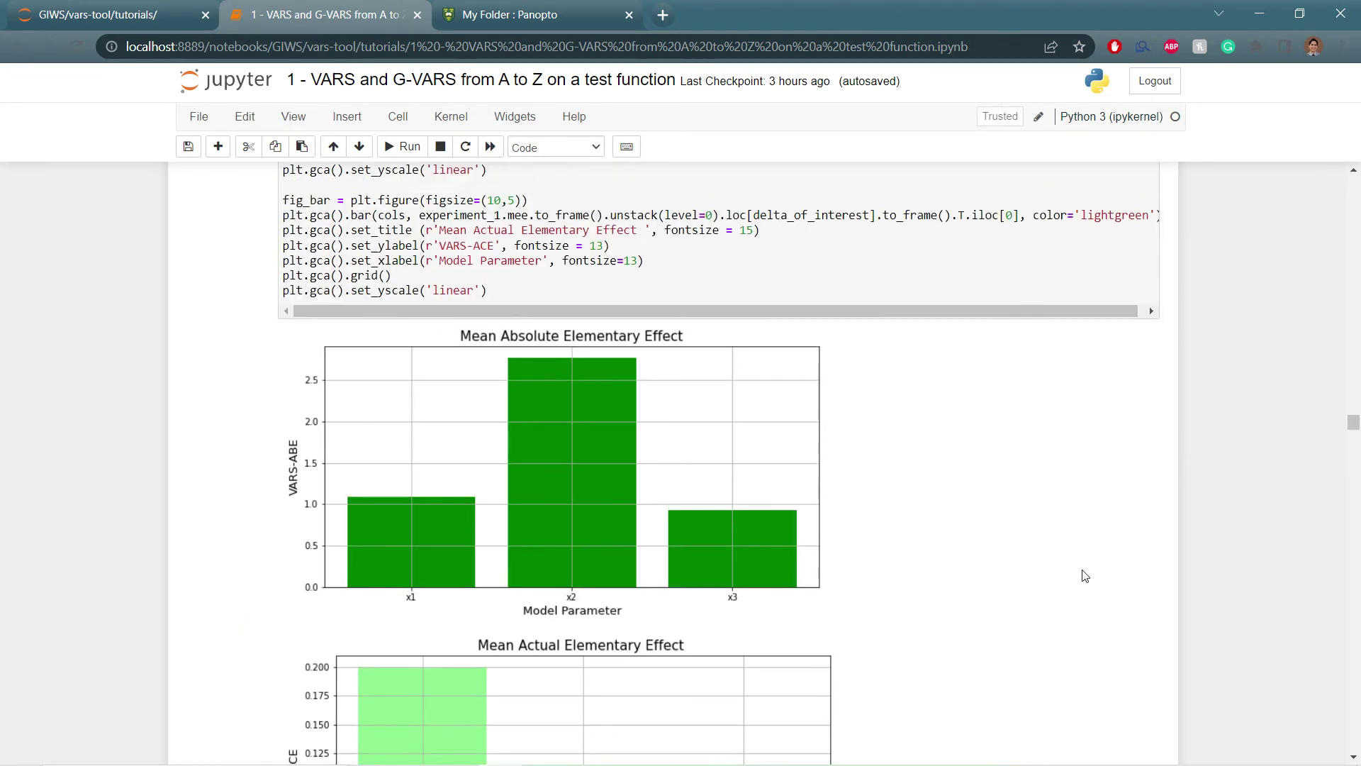
{"action": "scroll", "coordinate": [1085, 576], "scroll_direction": "up", "scroll_amount": 1}
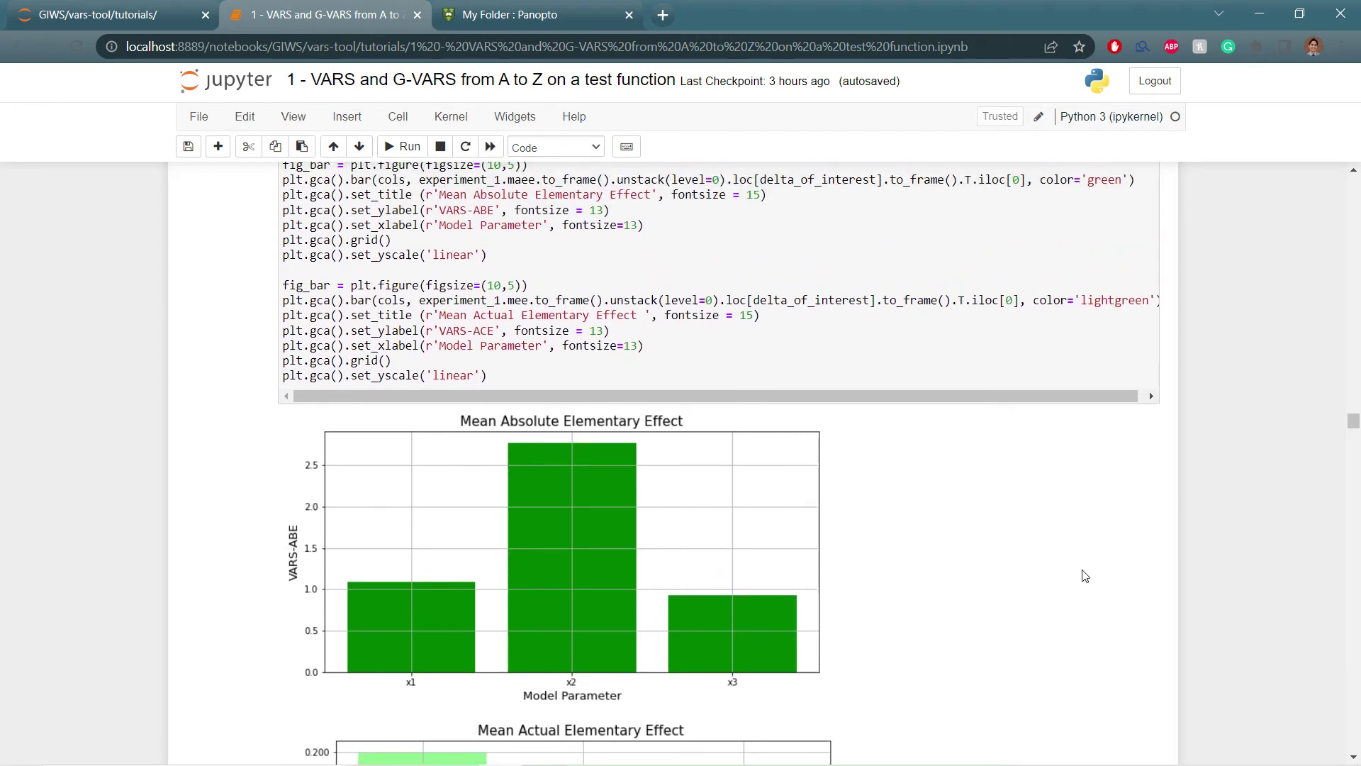
{"action": "scroll", "coordinate": [1085, 576], "scroll_direction": "down", "scroll_amount": 5}
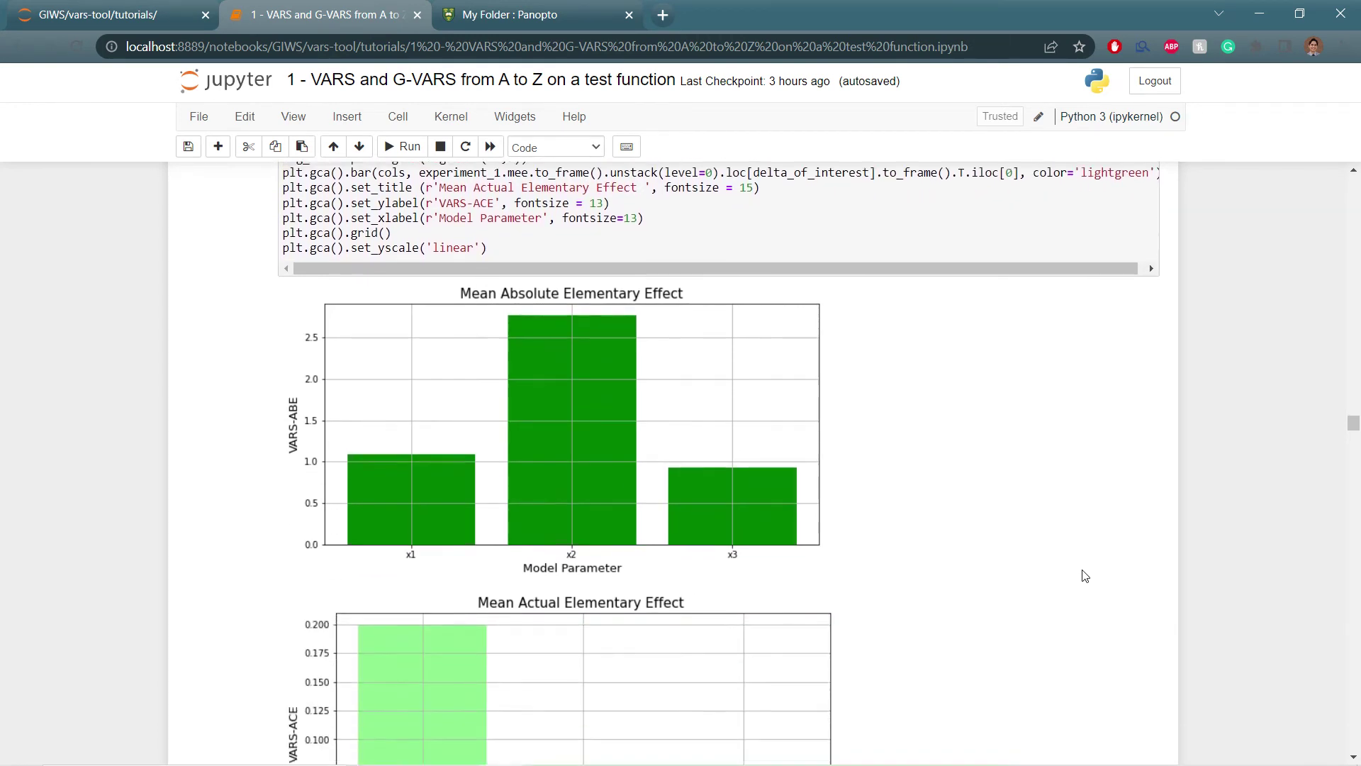
{"action": "scroll", "coordinate": [1085, 575], "scroll_direction": "down", "scroll_amount": 5}
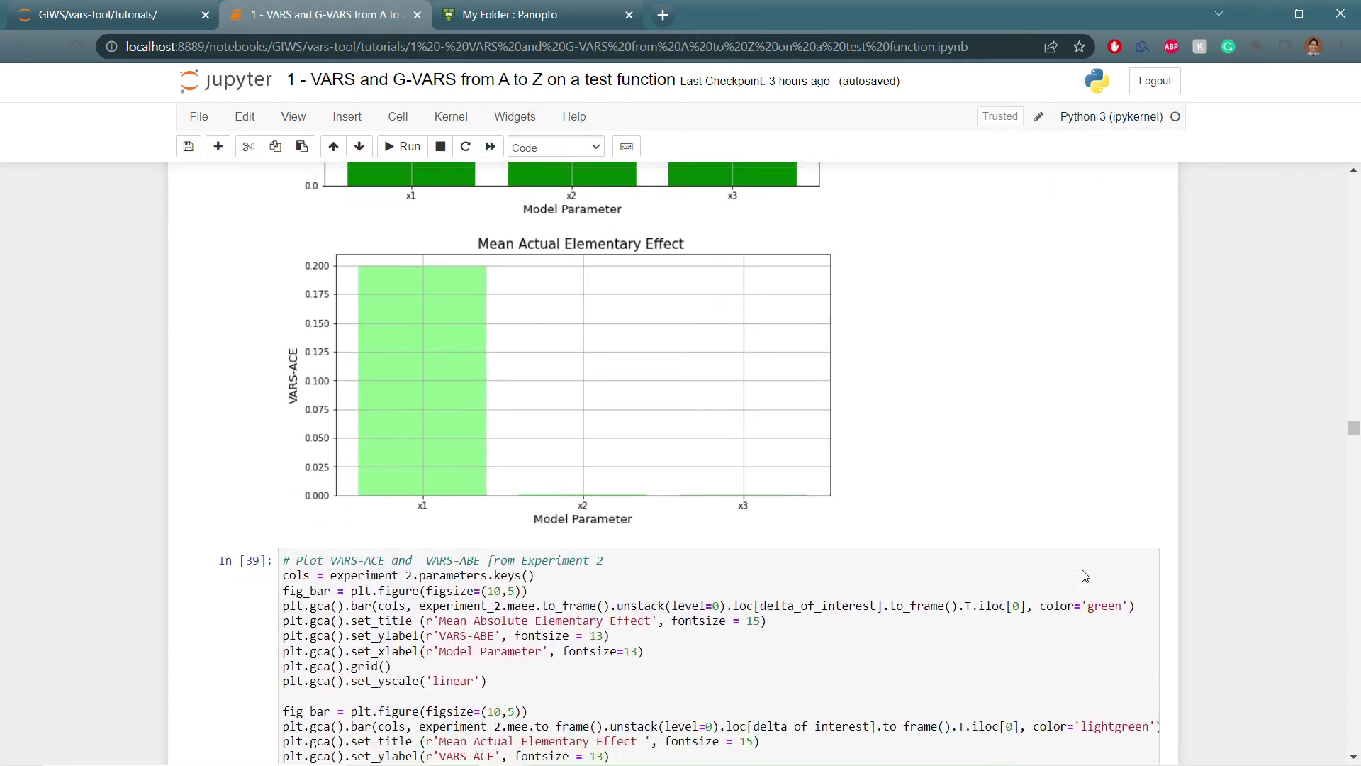
- Review the plotting cells and the Mean Absolute and Mean Actual Elementary Effect bar charts for Experiments 2 to 4
{"action": "scroll", "coordinate": [1084, 576], "scroll_direction": "down", "scroll_amount": 5}
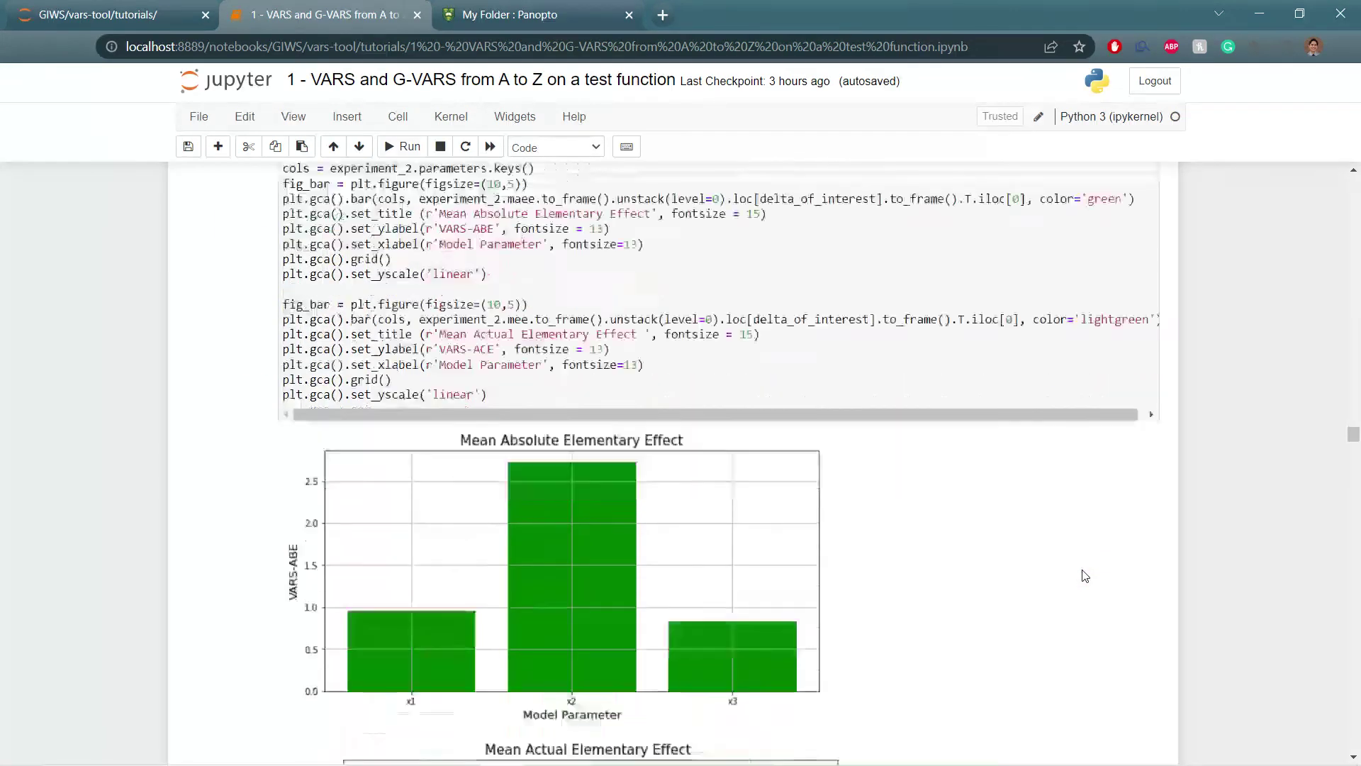
{"action": "scroll", "coordinate": [1085, 576], "scroll_direction": "down", "scroll_amount": 4}
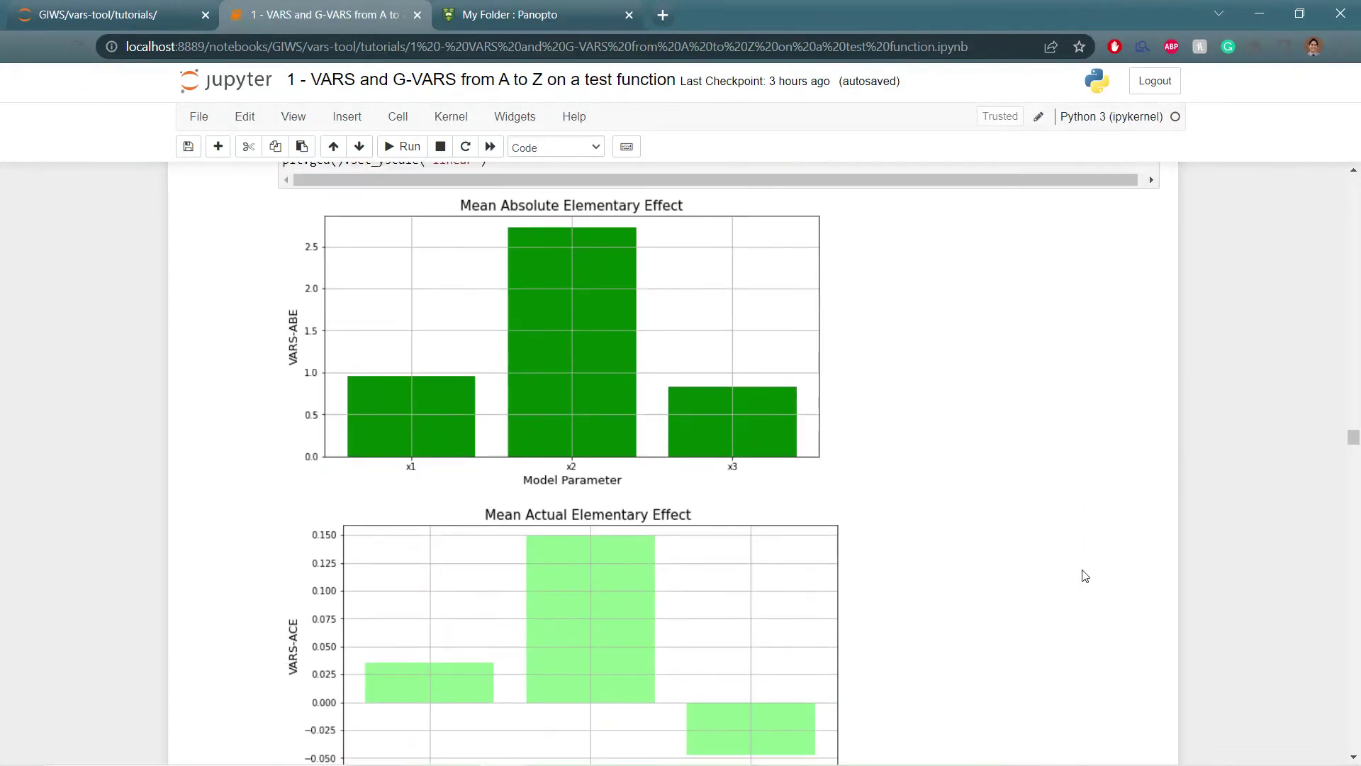
{"action": "scroll", "coordinate": [1085, 575], "scroll_direction": "down", "scroll_amount": 10}
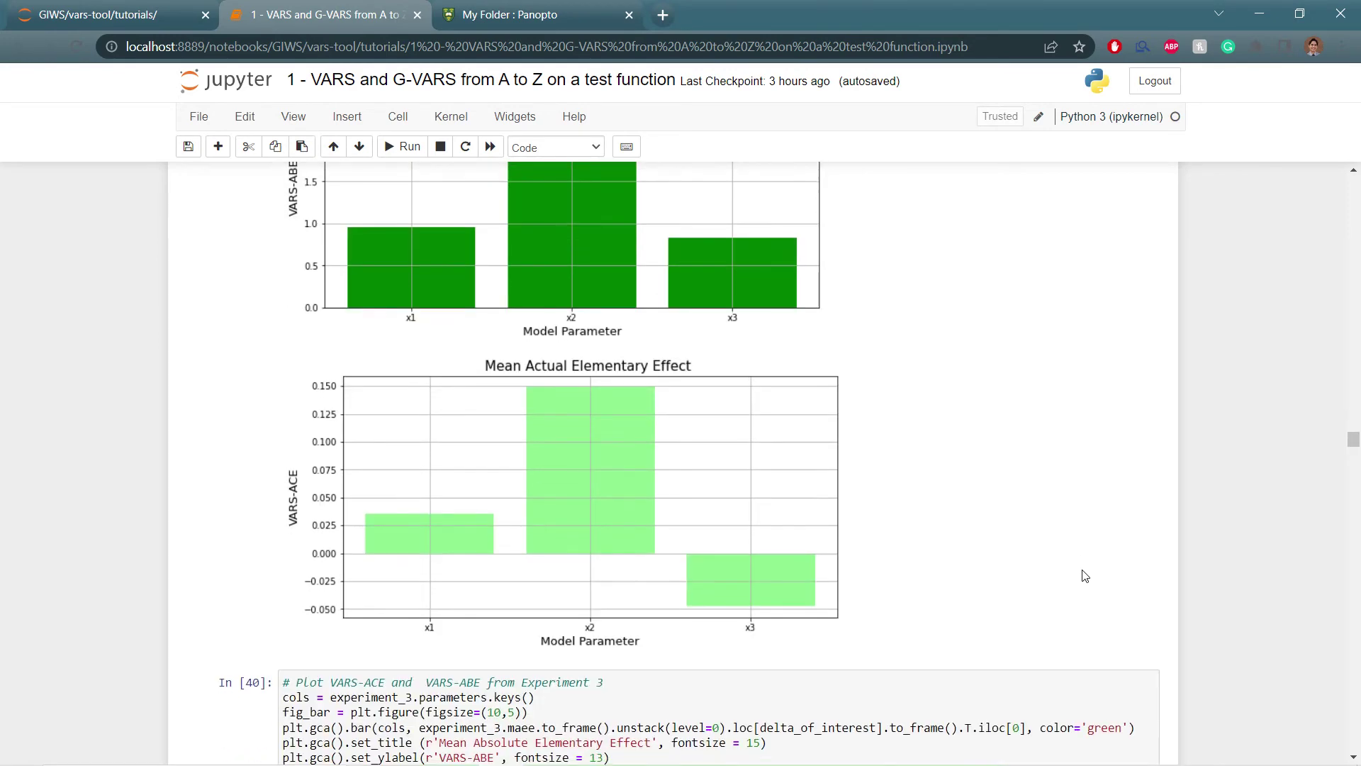
{"action": "scroll", "coordinate": [1084, 576], "scroll_direction": "down", "scroll_amount": 10}
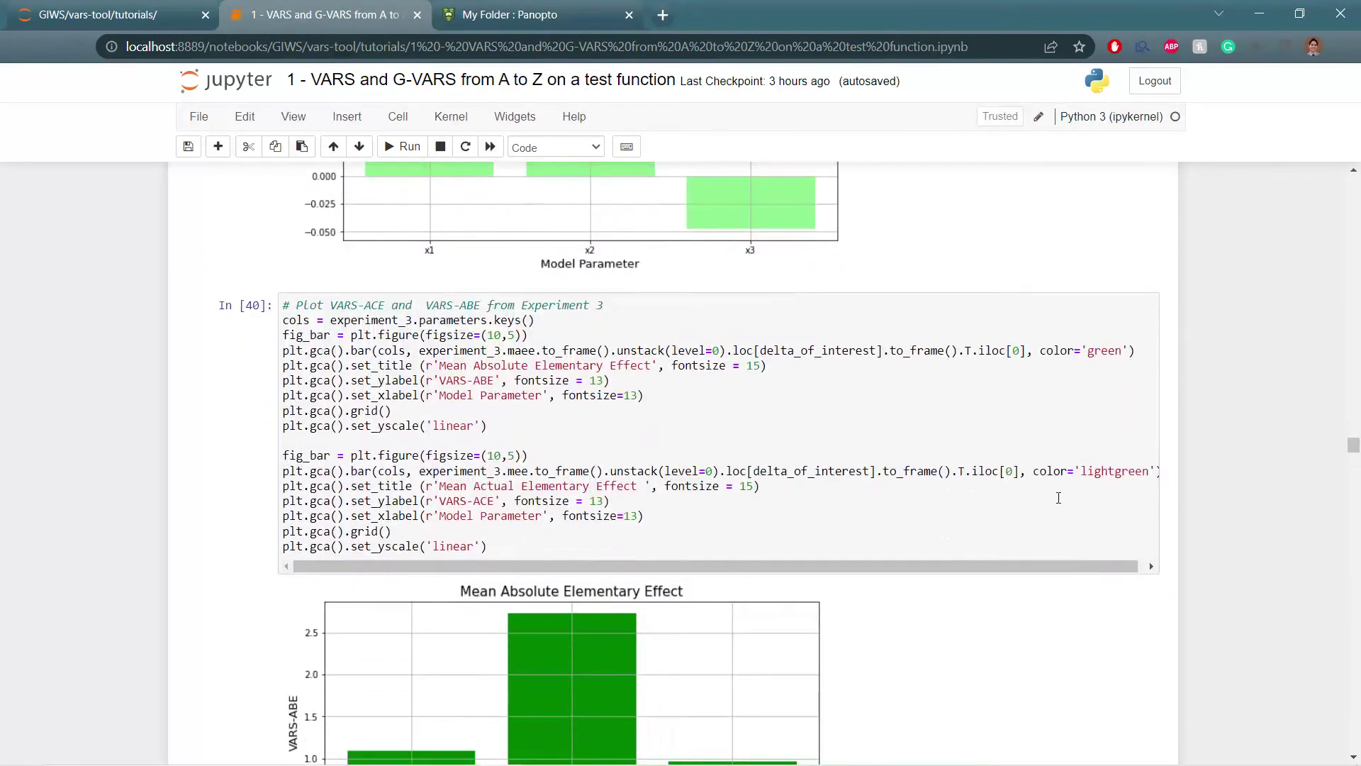
{"action": "scroll", "coordinate": [1059, 498], "scroll_direction": "down", "scroll_amount": 5}
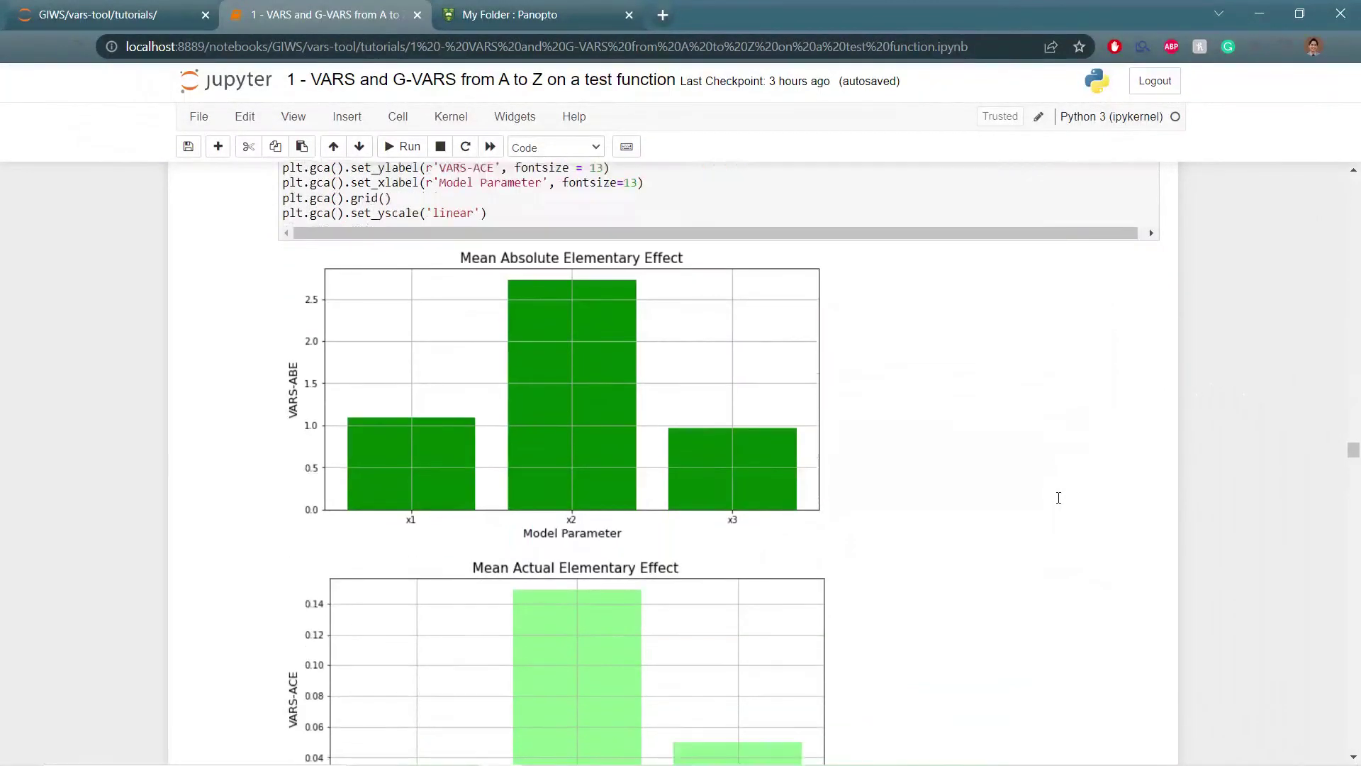
{"action": "scroll", "coordinate": [1058, 497], "scroll_direction": "down", "scroll_amount": 2}
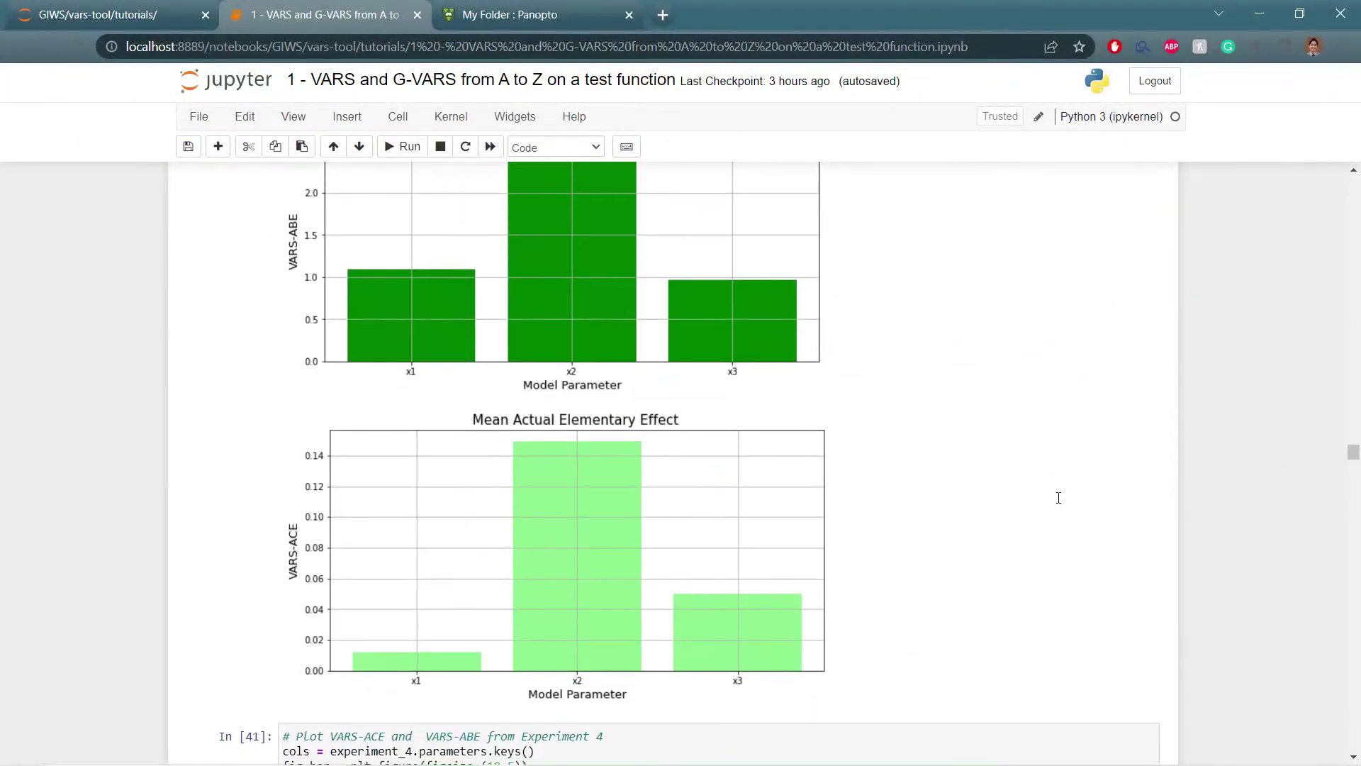
{"action": "scroll", "coordinate": [1059, 500], "scroll_direction": "down", "scroll_amount": 3}
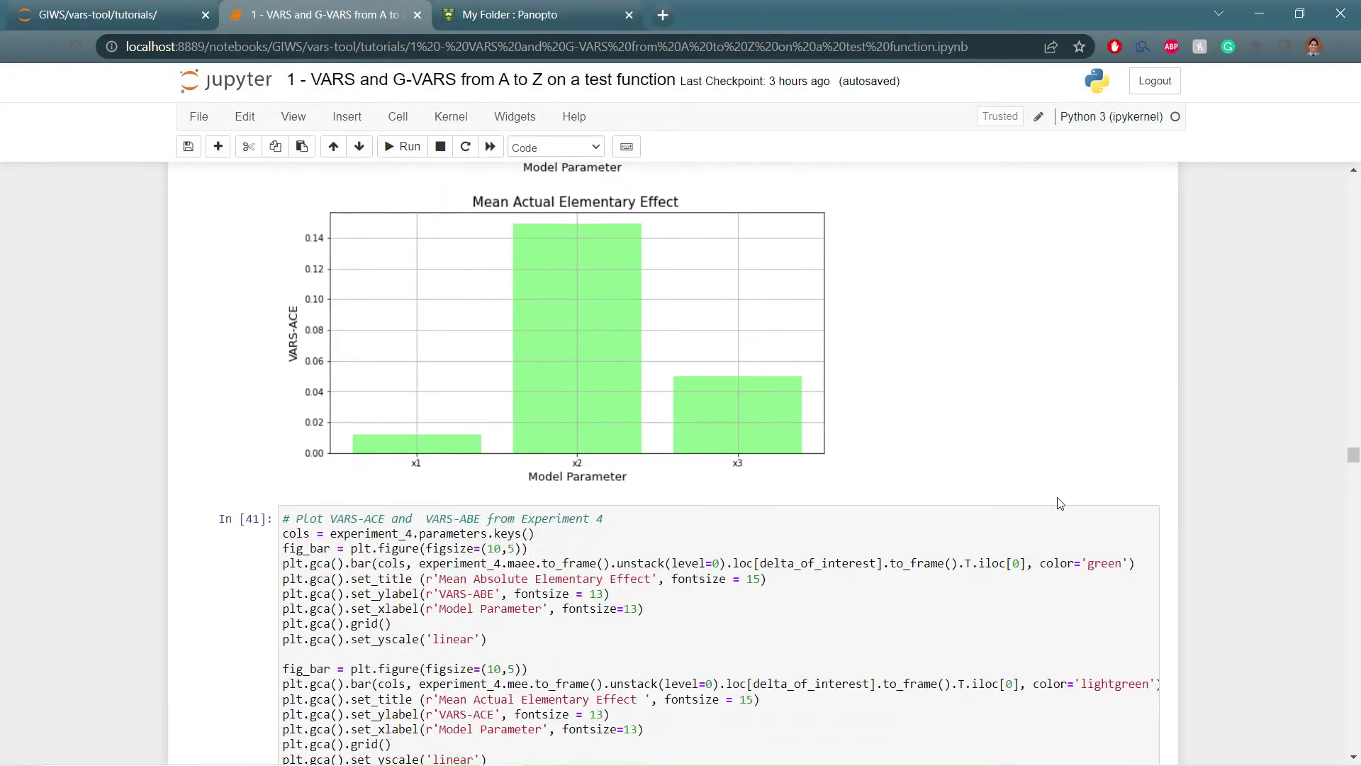
{"action": "scroll", "coordinate": [1059, 502], "scroll_direction": "down", "scroll_amount": 3}
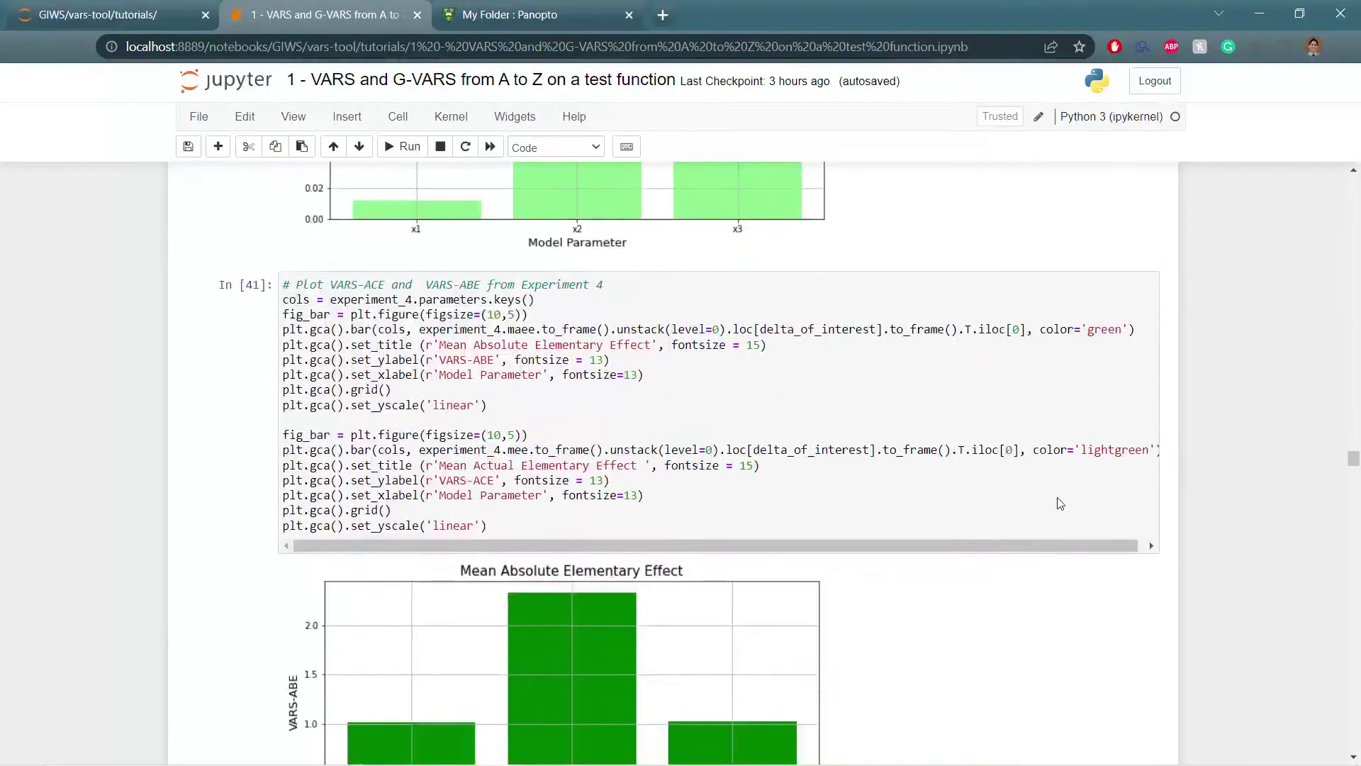
{"action": "scroll", "coordinate": [1059, 500], "scroll_direction": "down", "scroll_amount": 3}
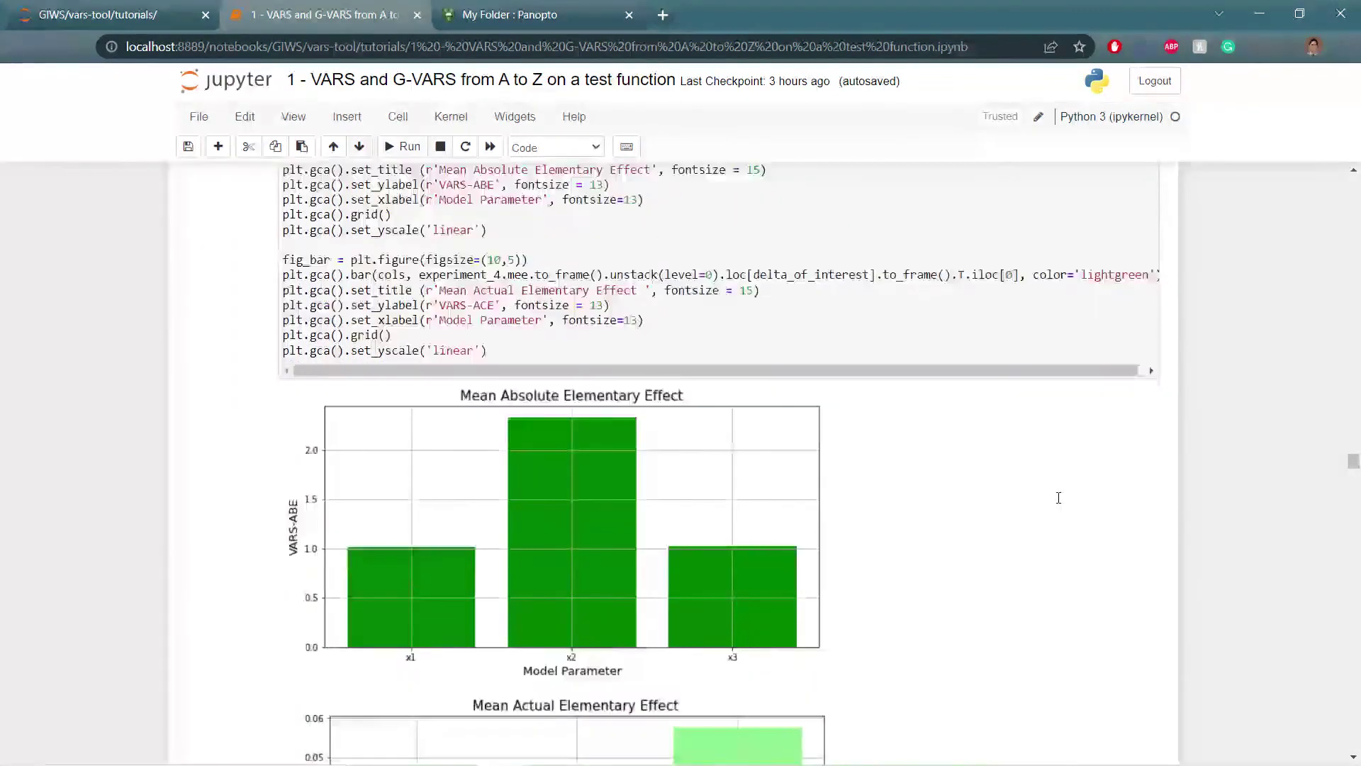
{"action": "scroll", "coordinate": [1059, 498], "scroll_direction": "down", "scroll_amount": 3}
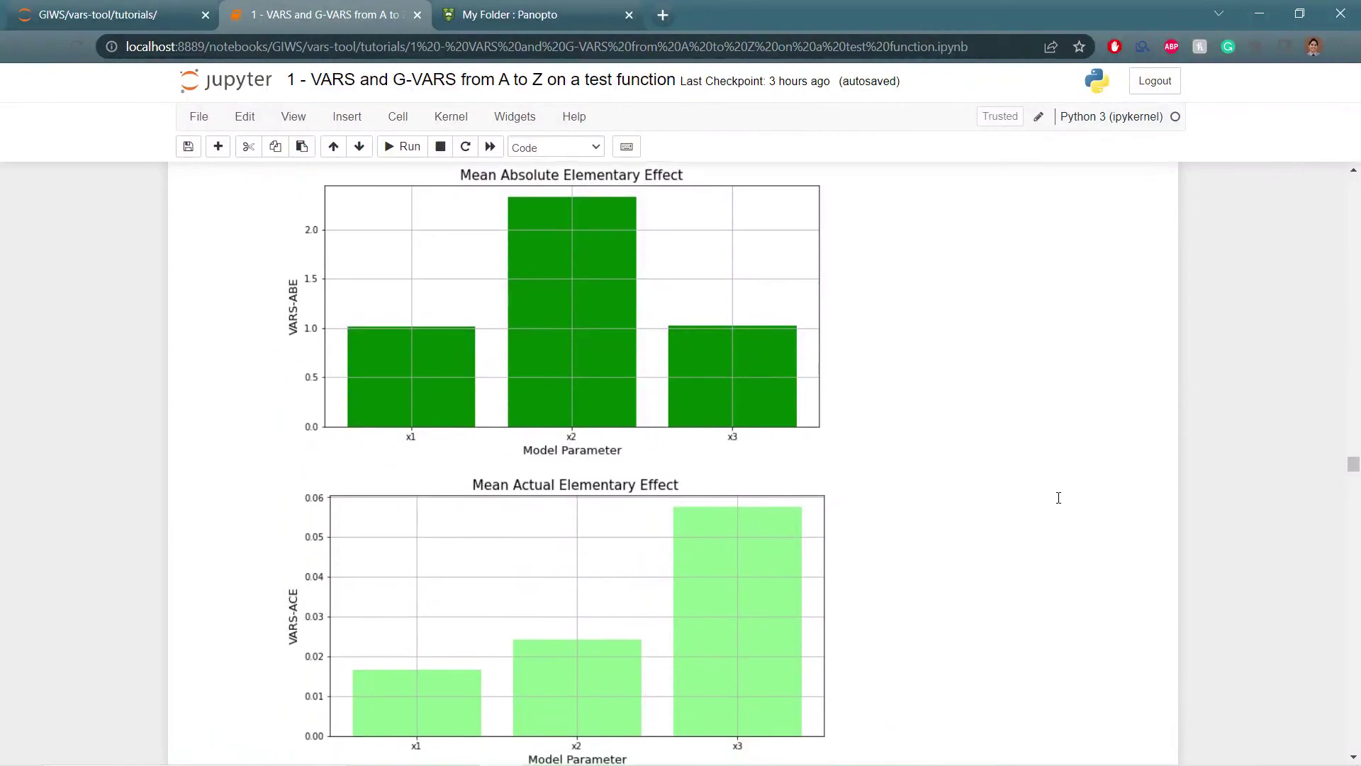
- Read the "Directional Variograms - γ(h)" section and examine the variogram tables of Experiments 1 and 2
{"action": "scroll", "coordinate": [1043, 548], "scroll_direction": "down", "scroll_amount": 5}
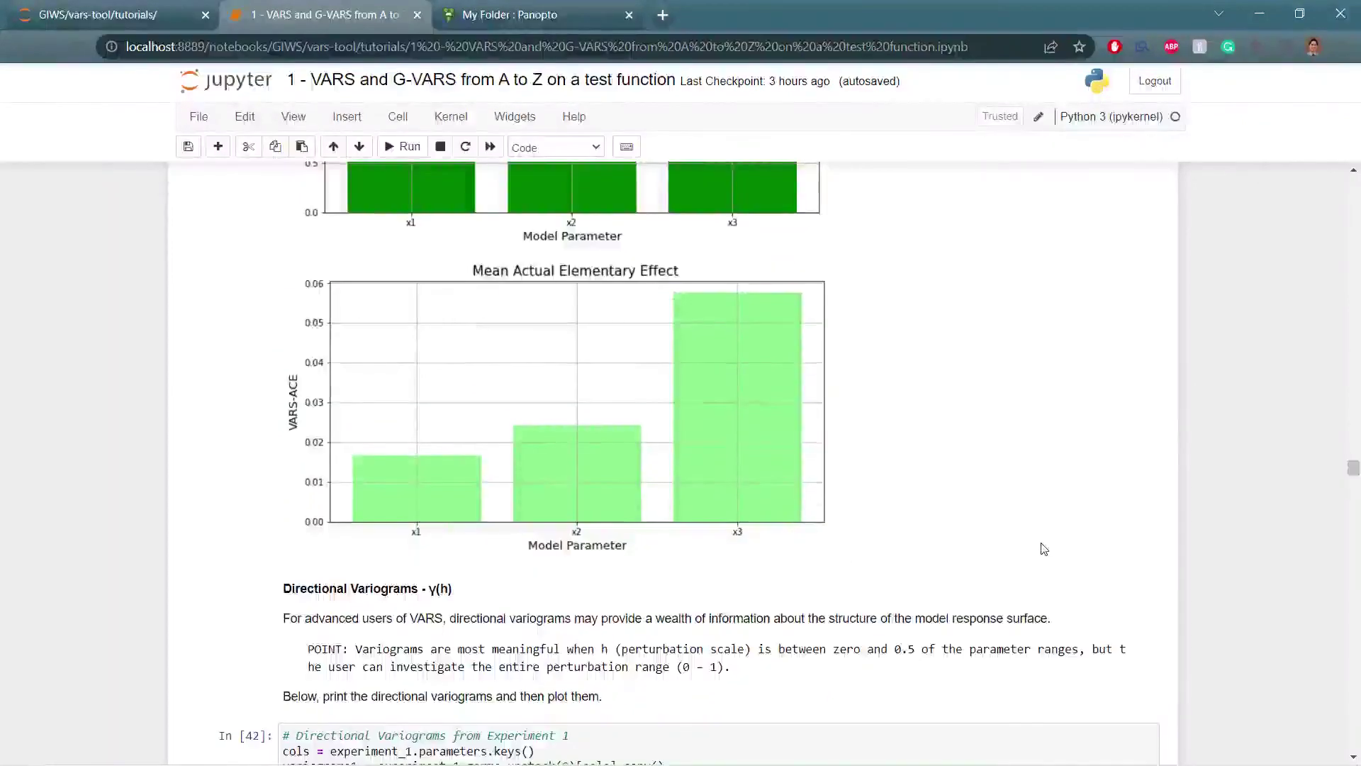
{"action": "scroll", "coordinate": [1043, 548], "scroll_direction": "down", "scroll_amount": 1}
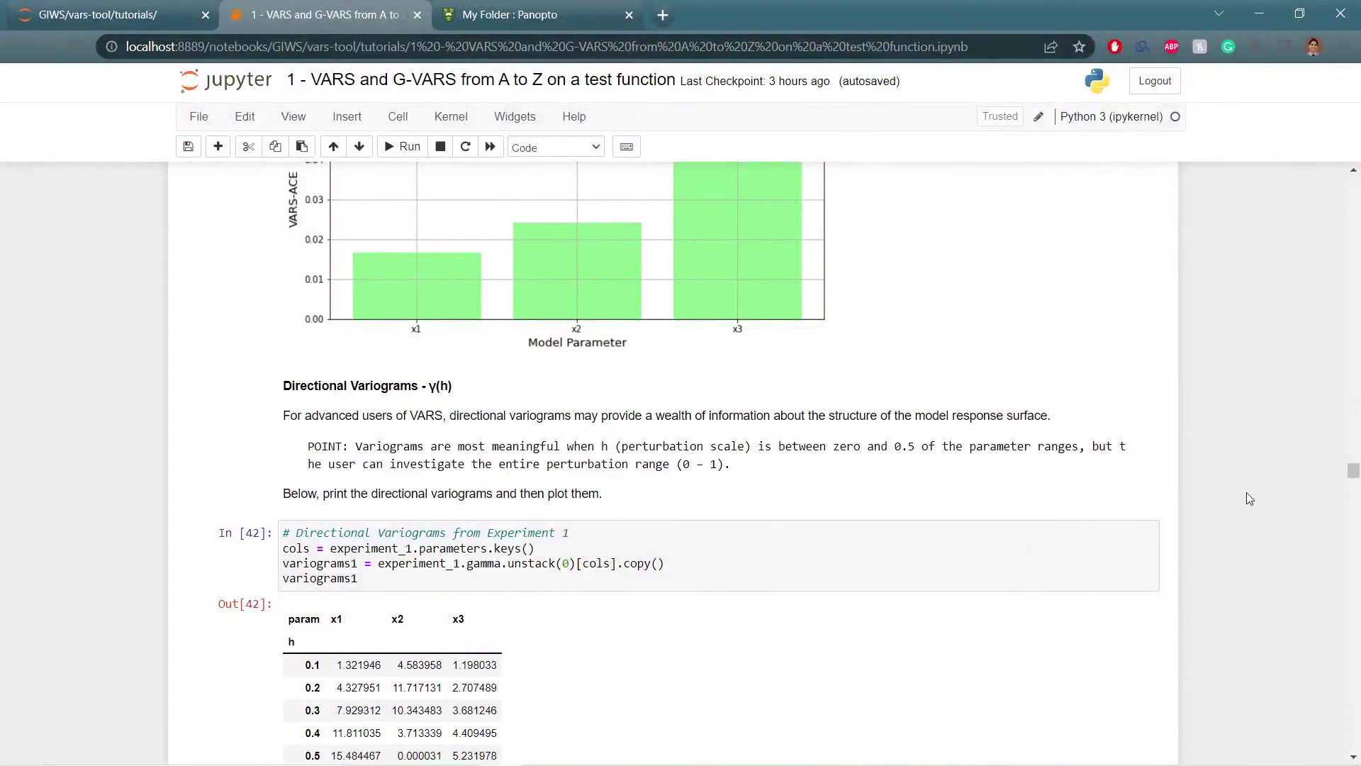
{"action": "scroll", "coordinate": [1246, 492], "scroll_direction": "down", "scroll_amount": 1}
{"action": "scroll", "coordinate": [1249, 499], "scroll_direction": "down", "scroll_amount": 1}
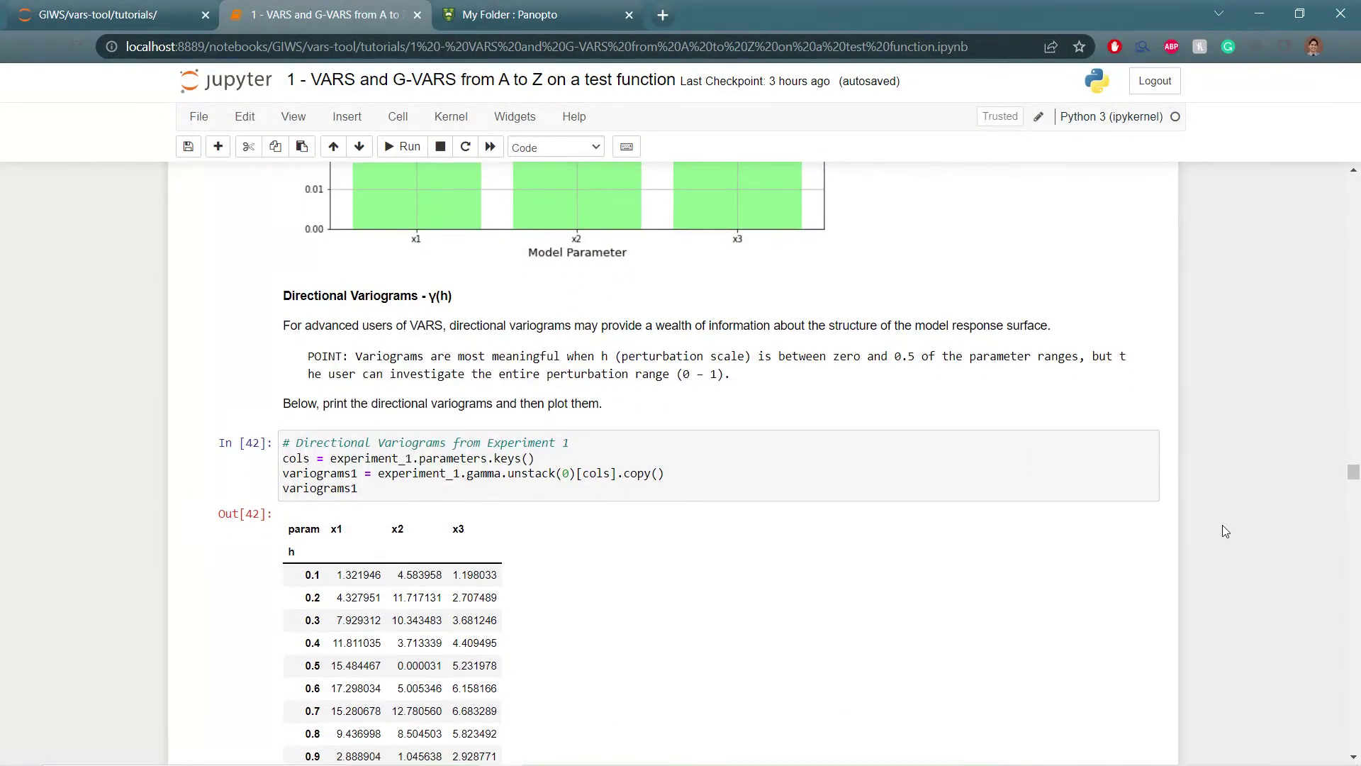
{"action": "scroll", "coordinate": [1225, 531], "scroll_direction": "down", "scroll_amount": 2}
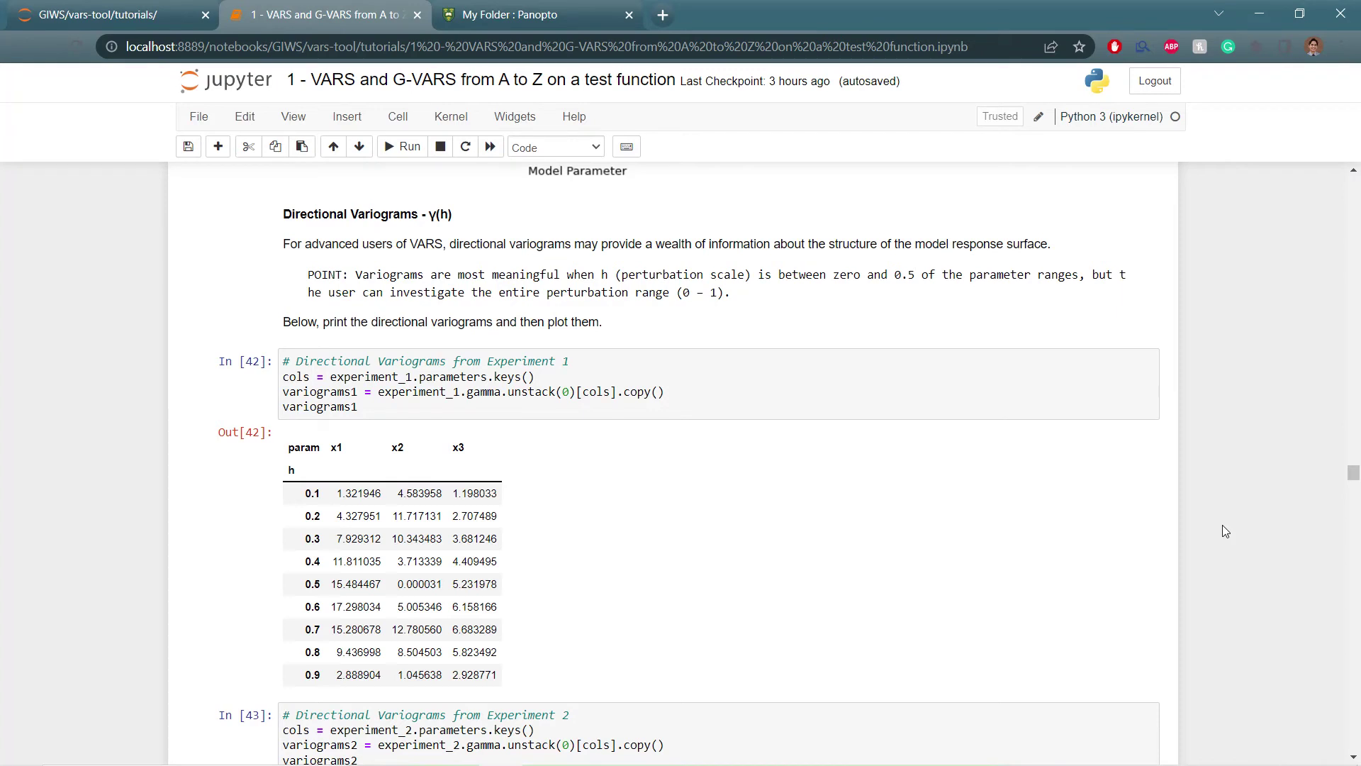
{"action": "scroll", "coordinate": [1220, 518], "scroll_direction": "down", "scroll_amount": 2}
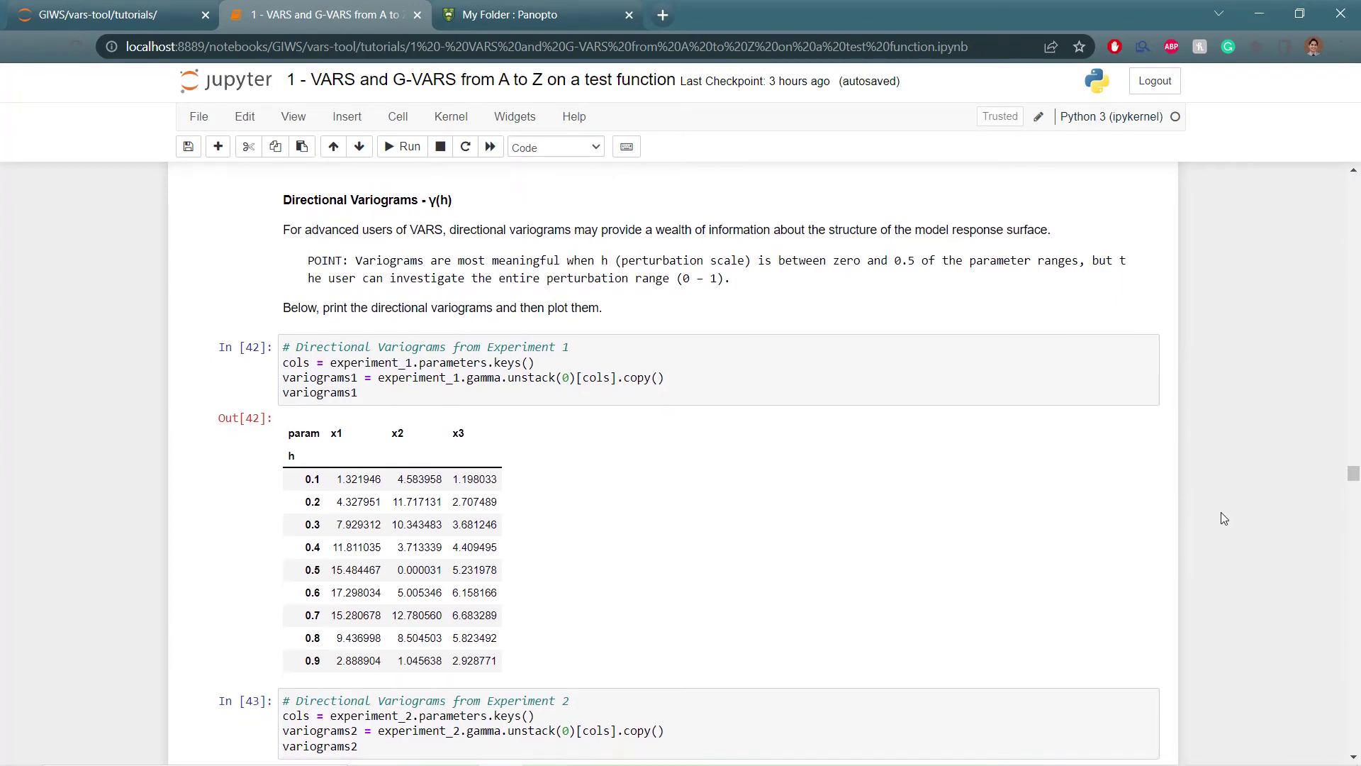
{"action": "scroll", "coordinate": [1221, 508], "scroll_direction": "down", "scroll_amount": 4}
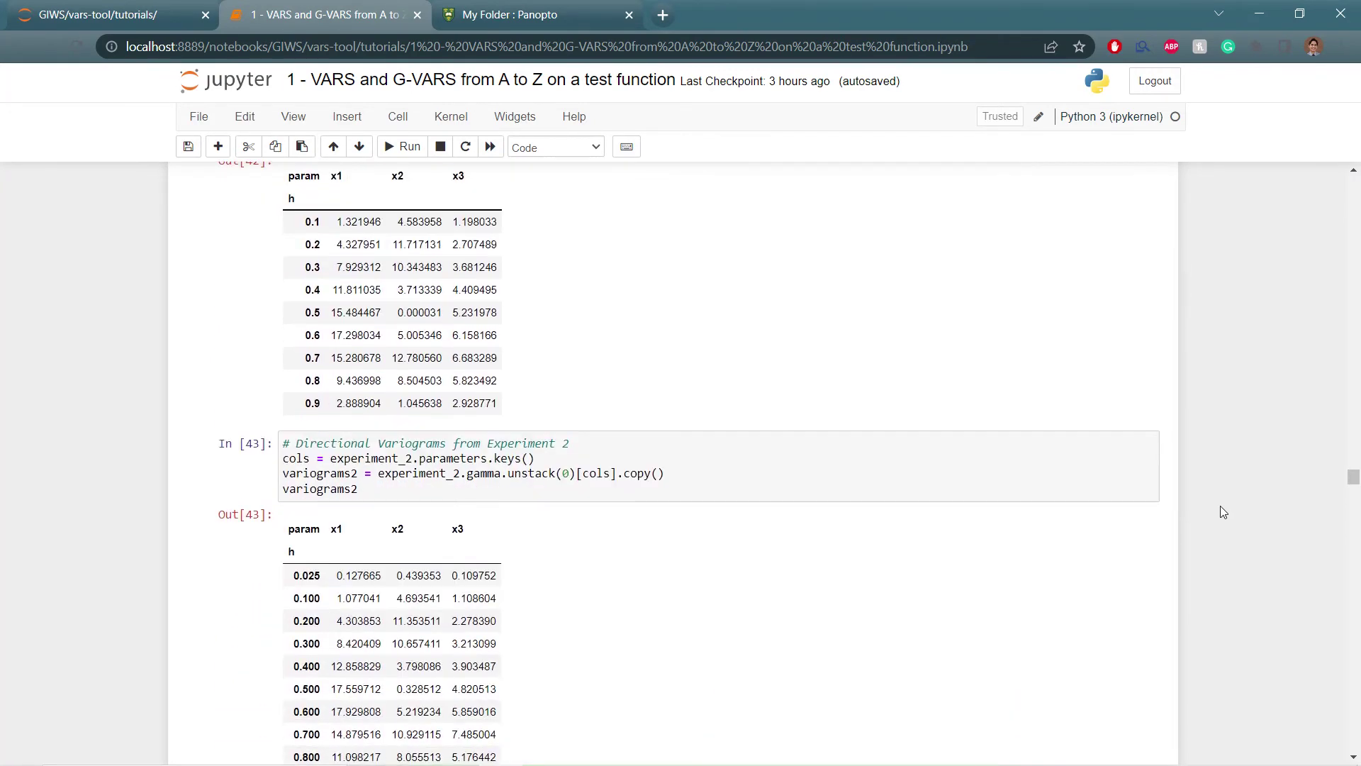
{"action": "scroll", "coordinate": [1223, 506], "scroll_direction": "down", "scroll_amount": 4}
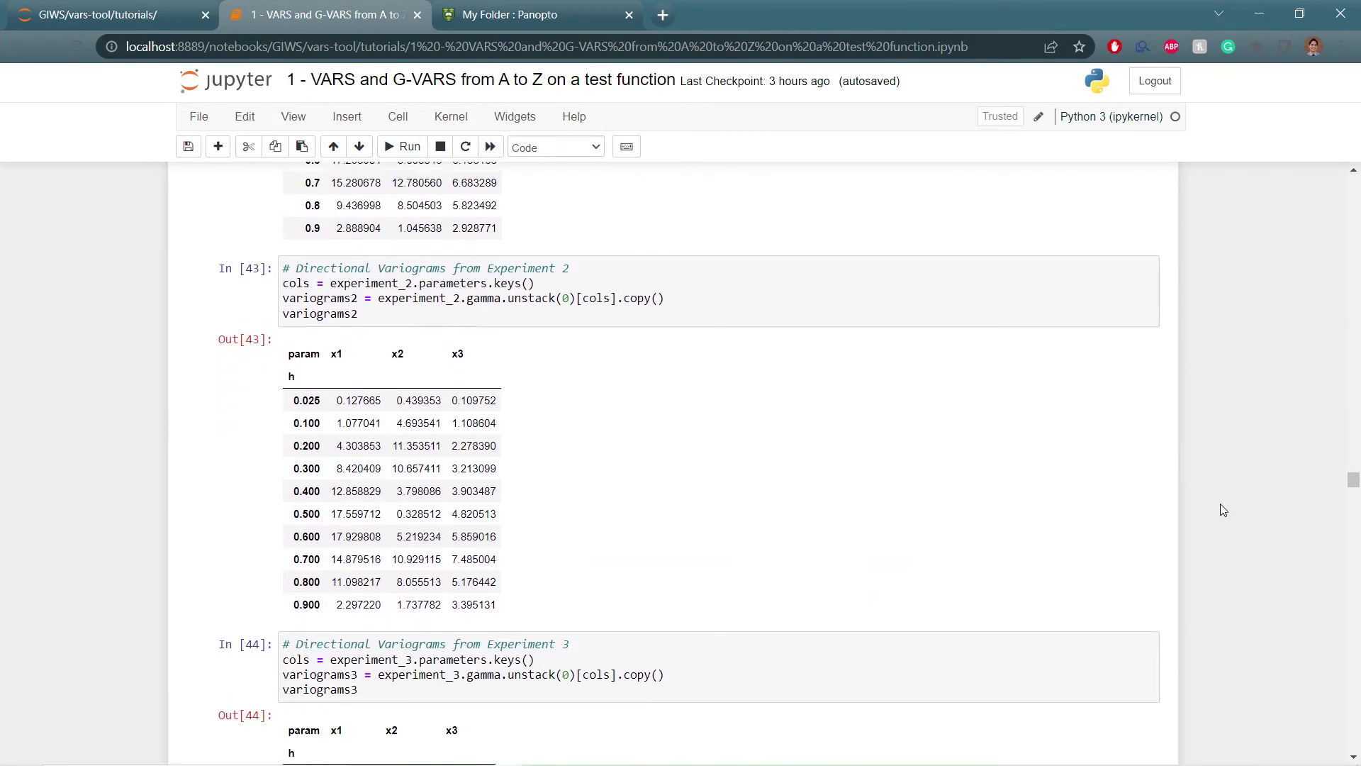
- Examine the directional variogram tables of Experiments 3 and 4 and Experiment 1's linear and log-scale Directional Variogram plots
{"action": "scroll", "coordinate": [1220, 497], "scroll_direction": "down", "scroll_amount": 10}
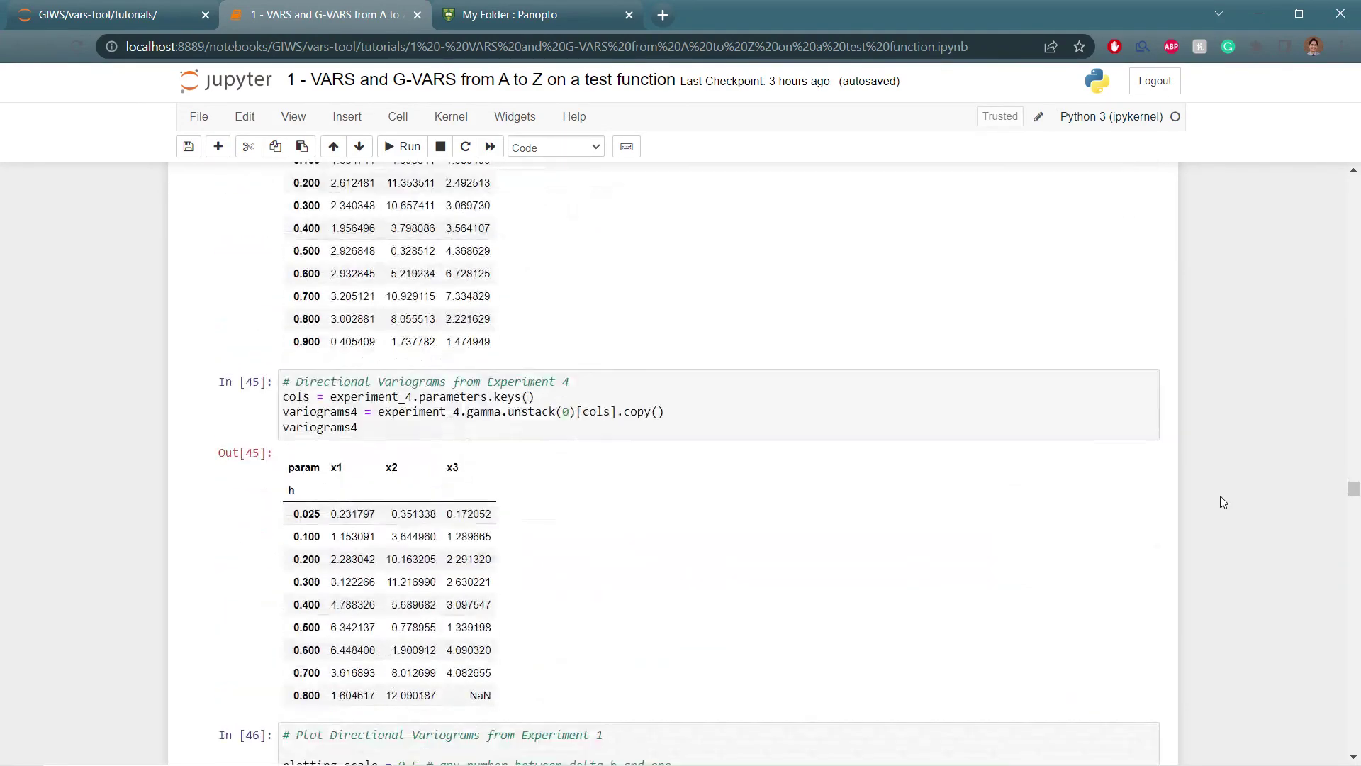
{"action": "scroll", "coordinate": [1223, 501], "scroll_direction": "down", "scroll_amount": 5}
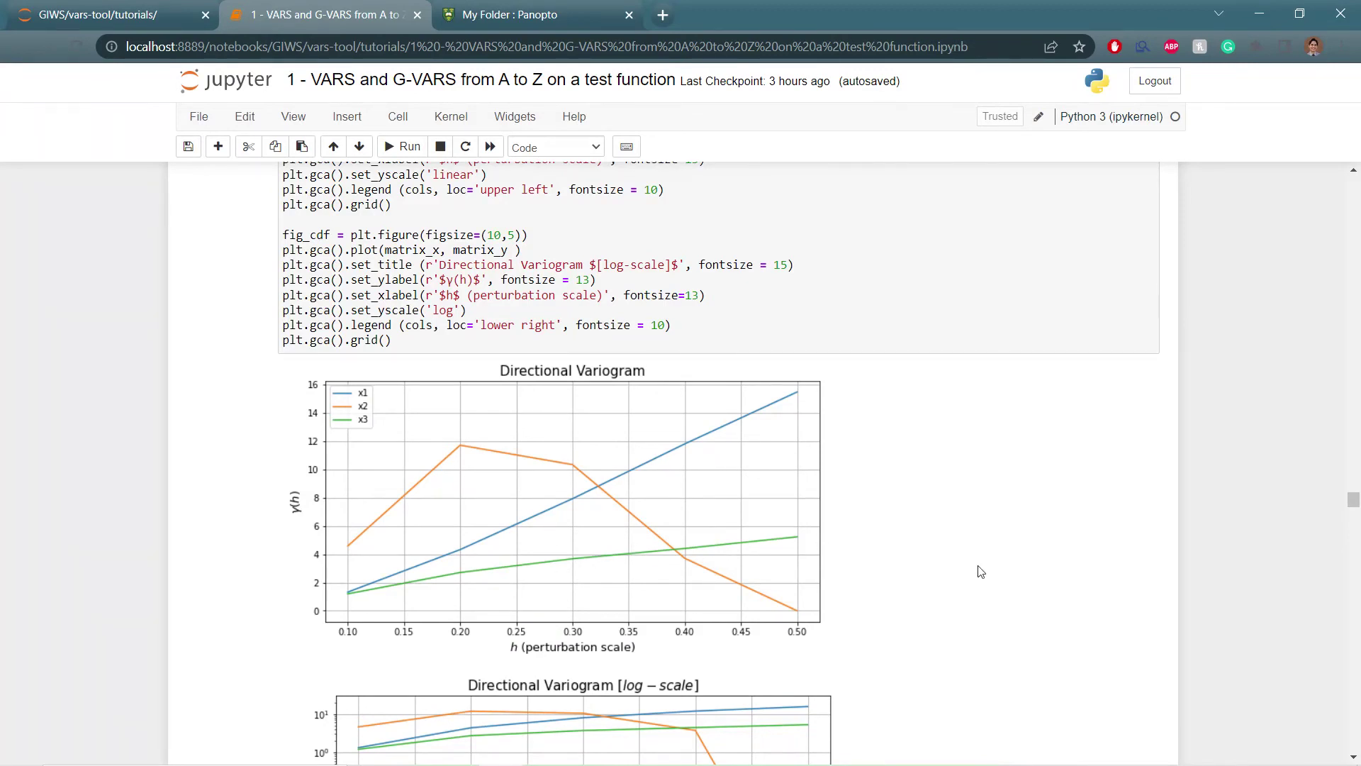
{"action": "scroll", "coordinate": [980, 571], "scroll_direction": "down", "scroll_amount": 3}
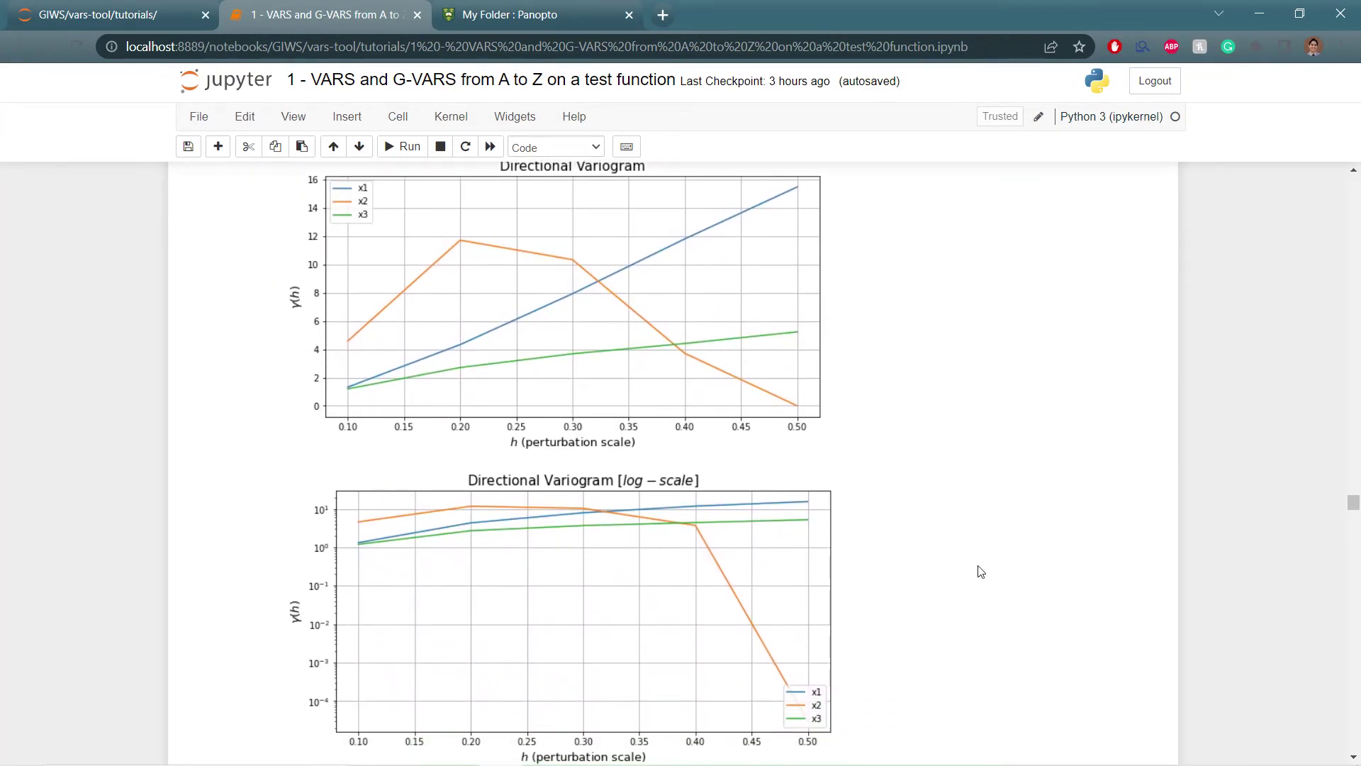
{"action": "scroll", "coordinate": [981, 572], "scroll_direction": "down", "scroll_amount": 1}
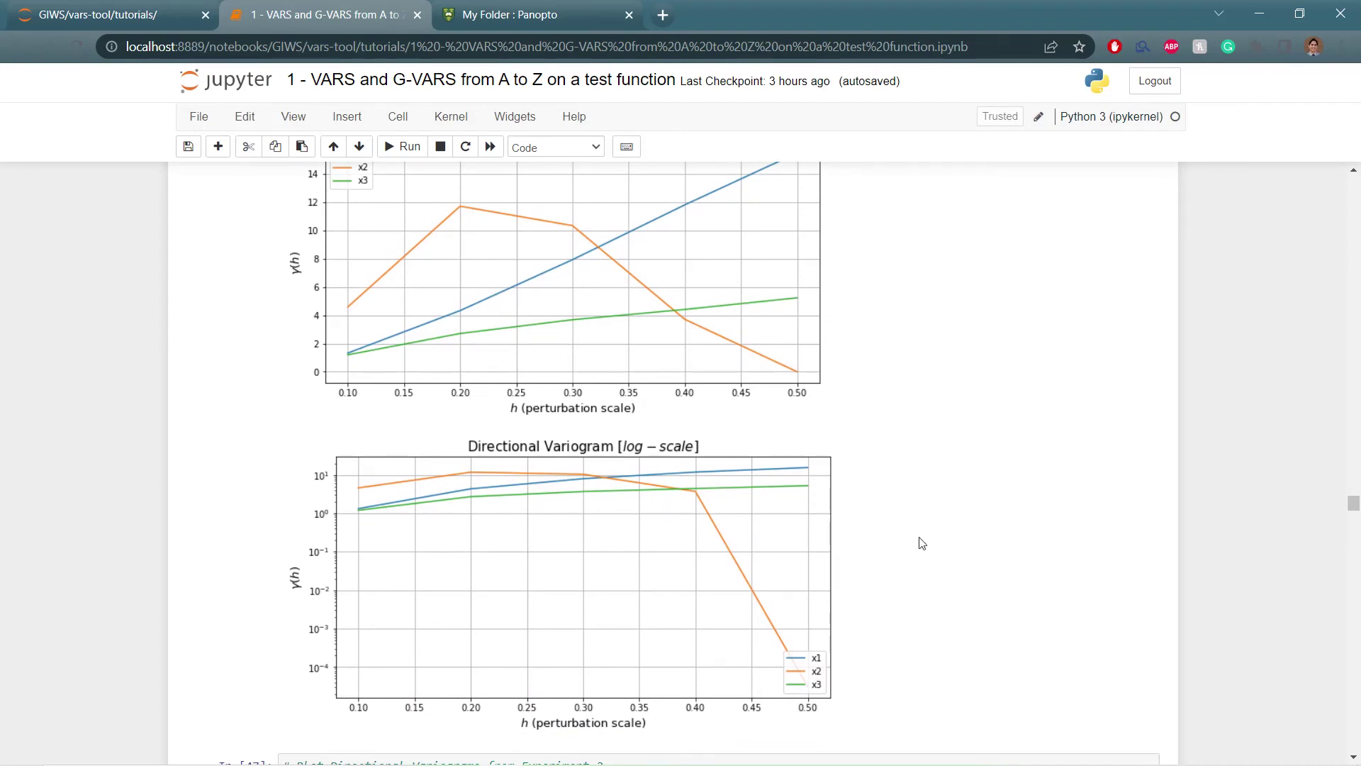
{"action": "scroll", "coordinate": [850, 528], "scroll_direction": "down", "scroll_amount": 1}
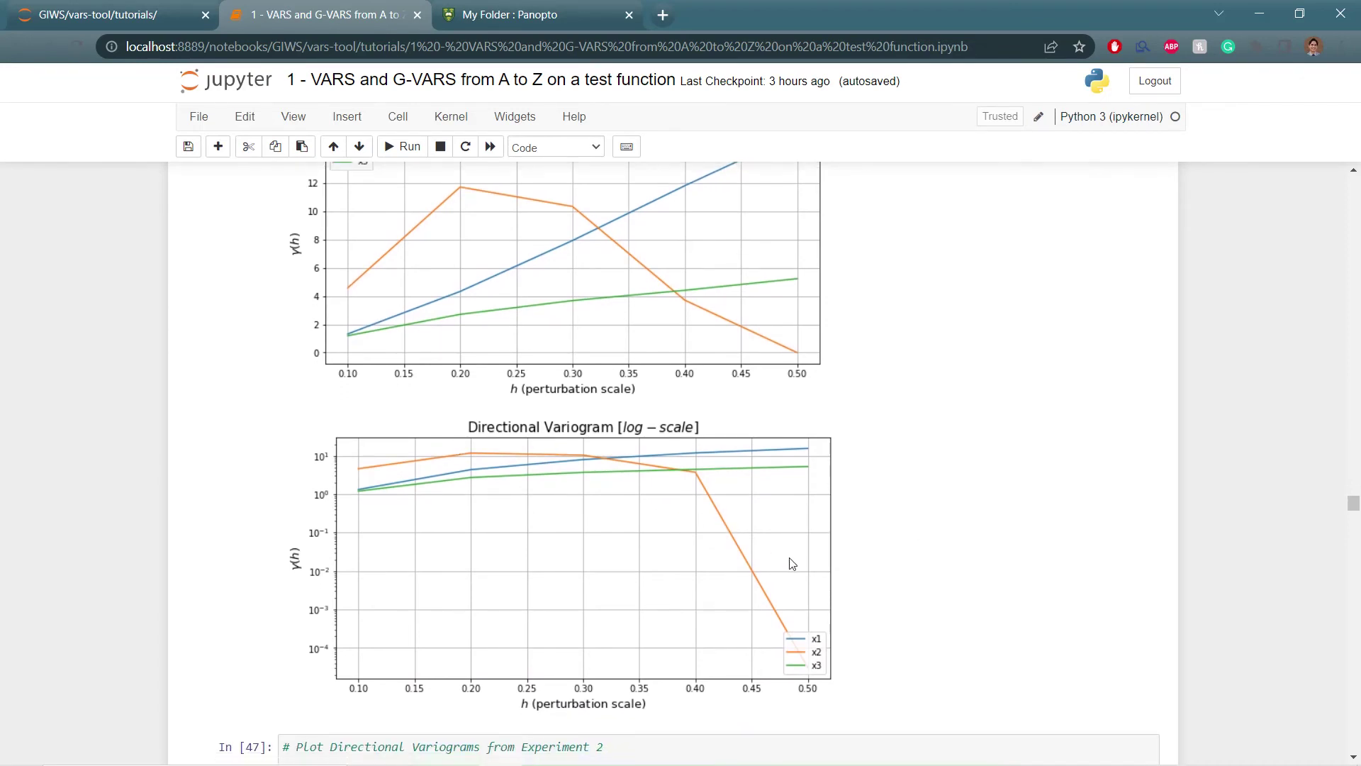
- Review the plotting cells and the linear and log-scale Directional Variogram plots for Experiments 2 to 4
{"action": "scroll", "coordinate": [996, 577], "scroll_direction": "down", "scroll_amount": 7}
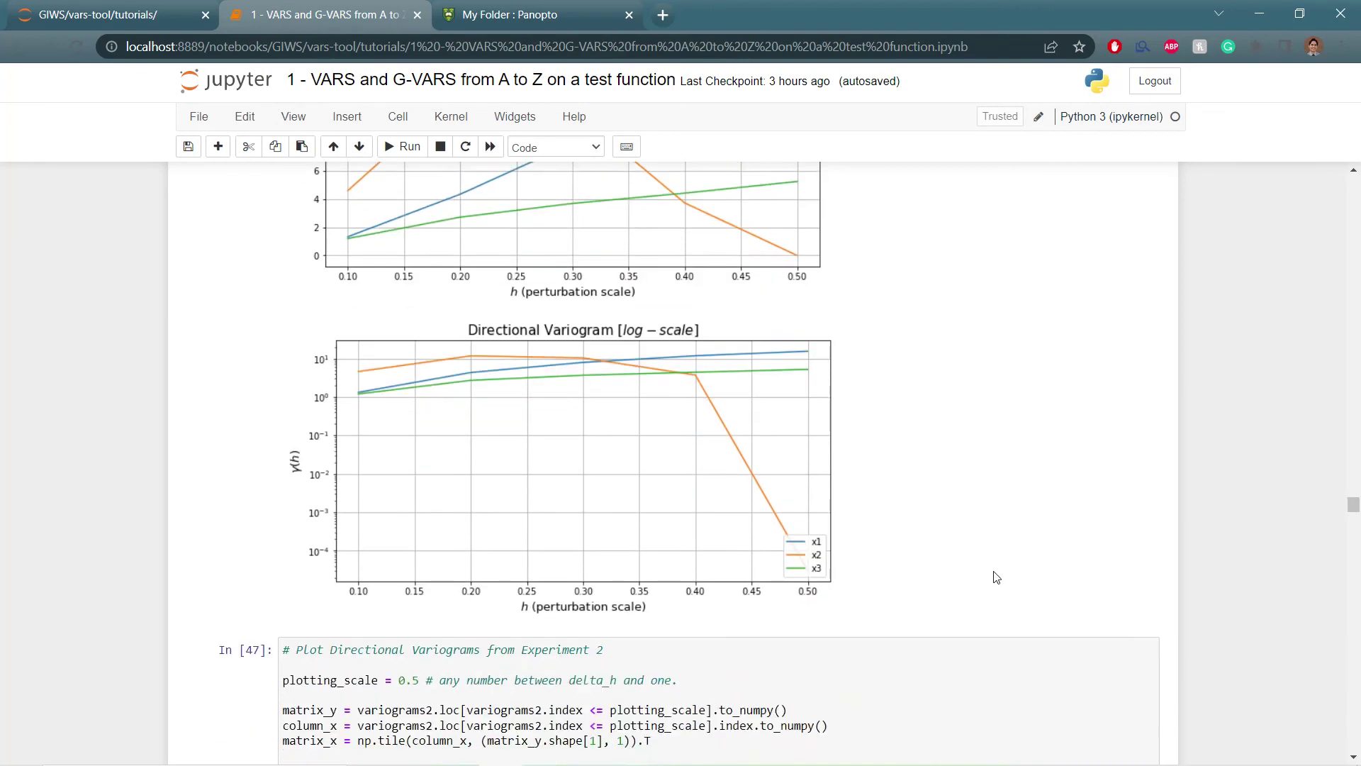
{"action": "scroll", "coordinate": [996, 577], "scroll_direction": "down", "scroll_amount": 3}
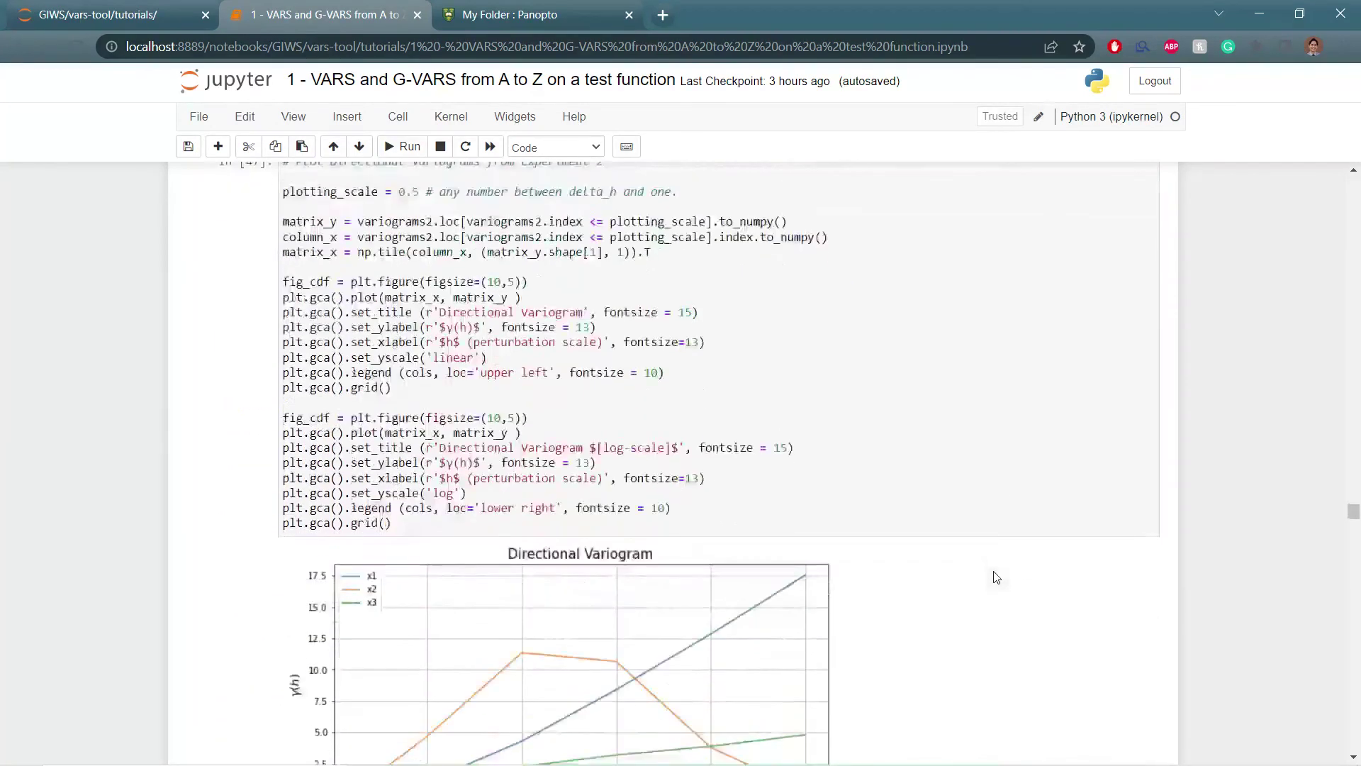
{"action": "scroll", "coordinate": [996, 577], "scroll_direction": "down", "scroll_amount": 2}
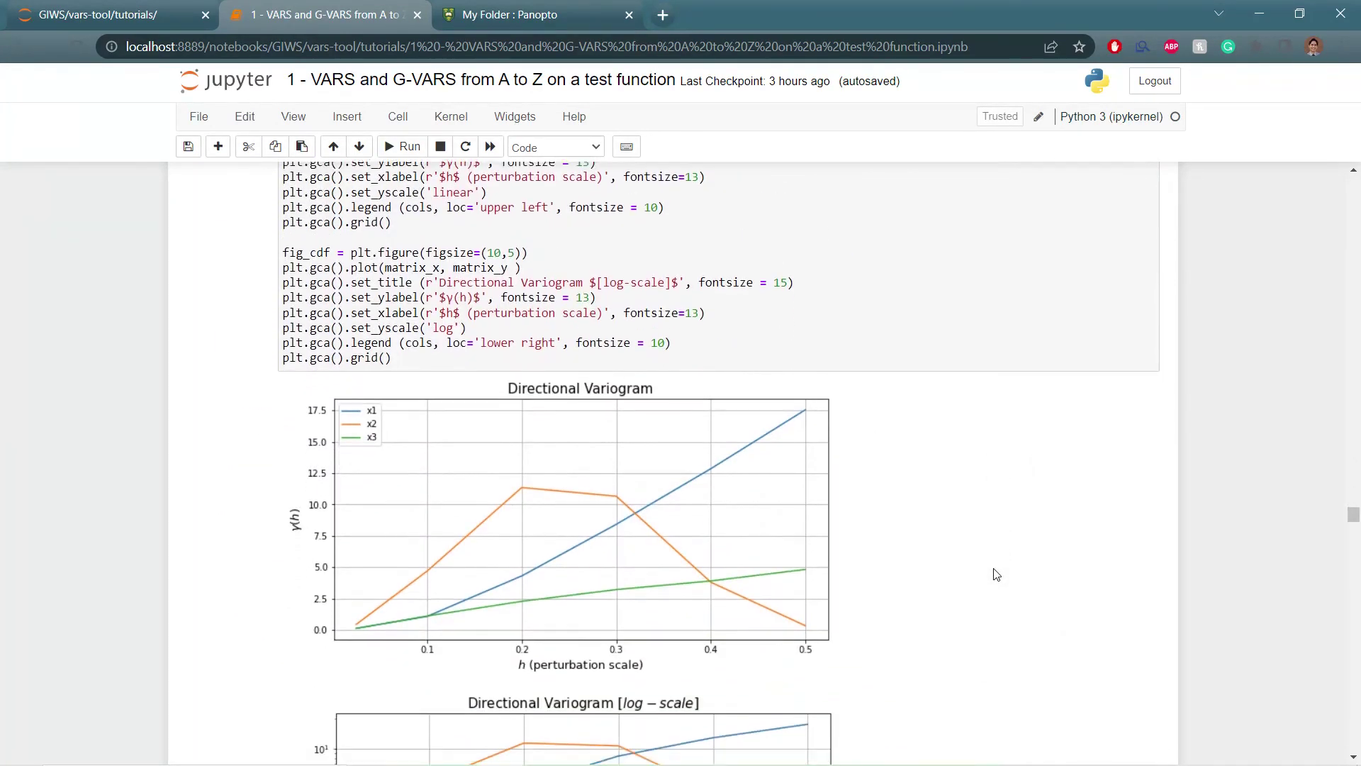
{"action": "scroll", "coordinate": [996, 573], "scroll_direction": "down", "scroll_amount": 2}
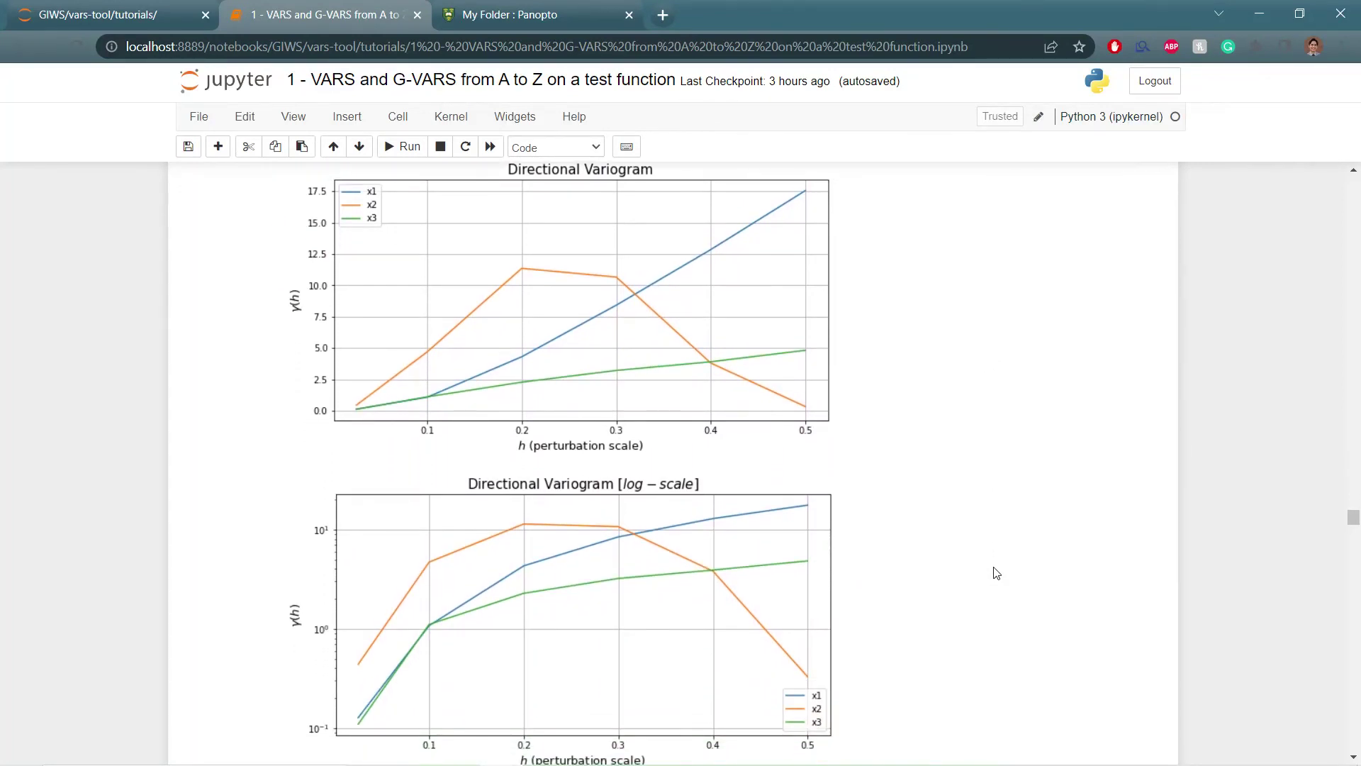
{"action": "scroll", "coordinate": [996, 573], "scroll_direction": "down", "scroll_amount": 2}
{"action": "scroll", "coordinate": [996, 573], "scroll_direction": "down", "scroll_amount": 6}
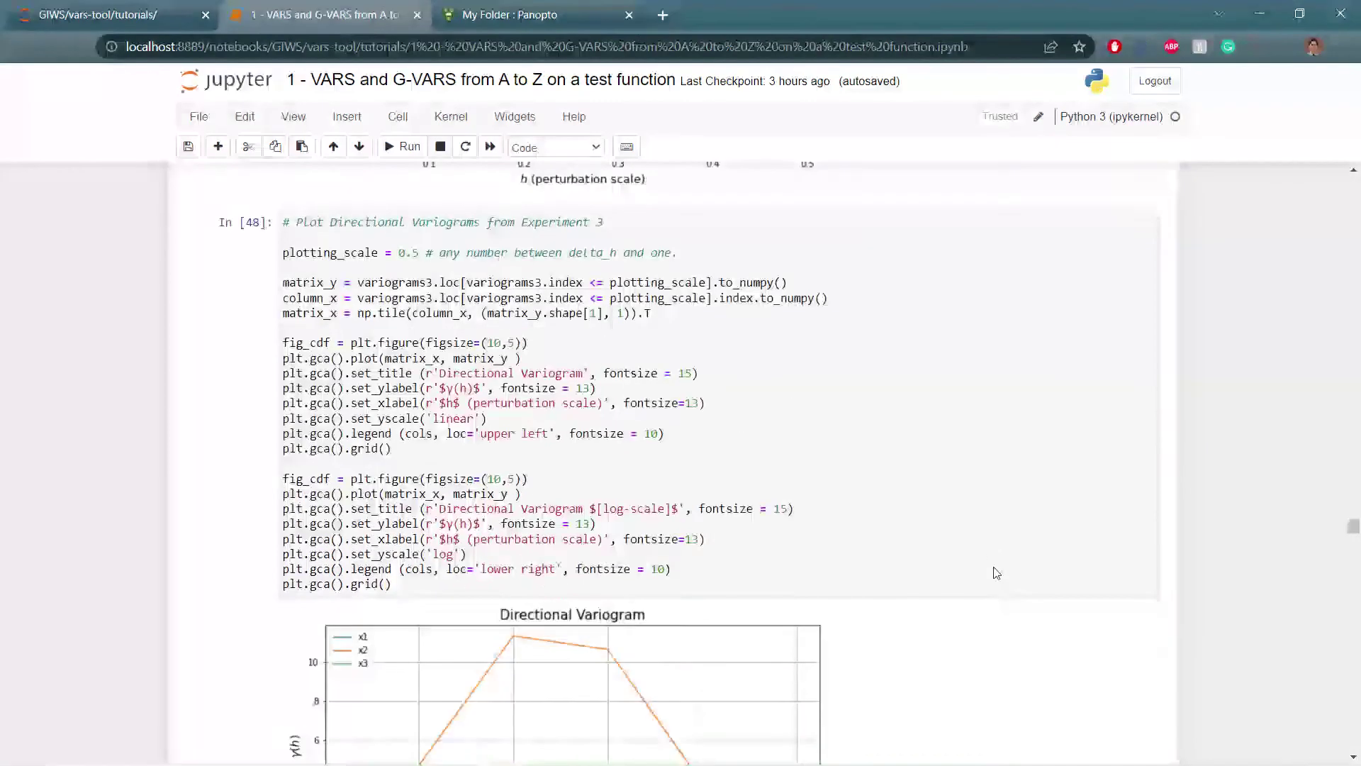
{"action": "scroll", "coordinate": [996, 573], "scroll_direction": "down", "scroll_amount": 5}
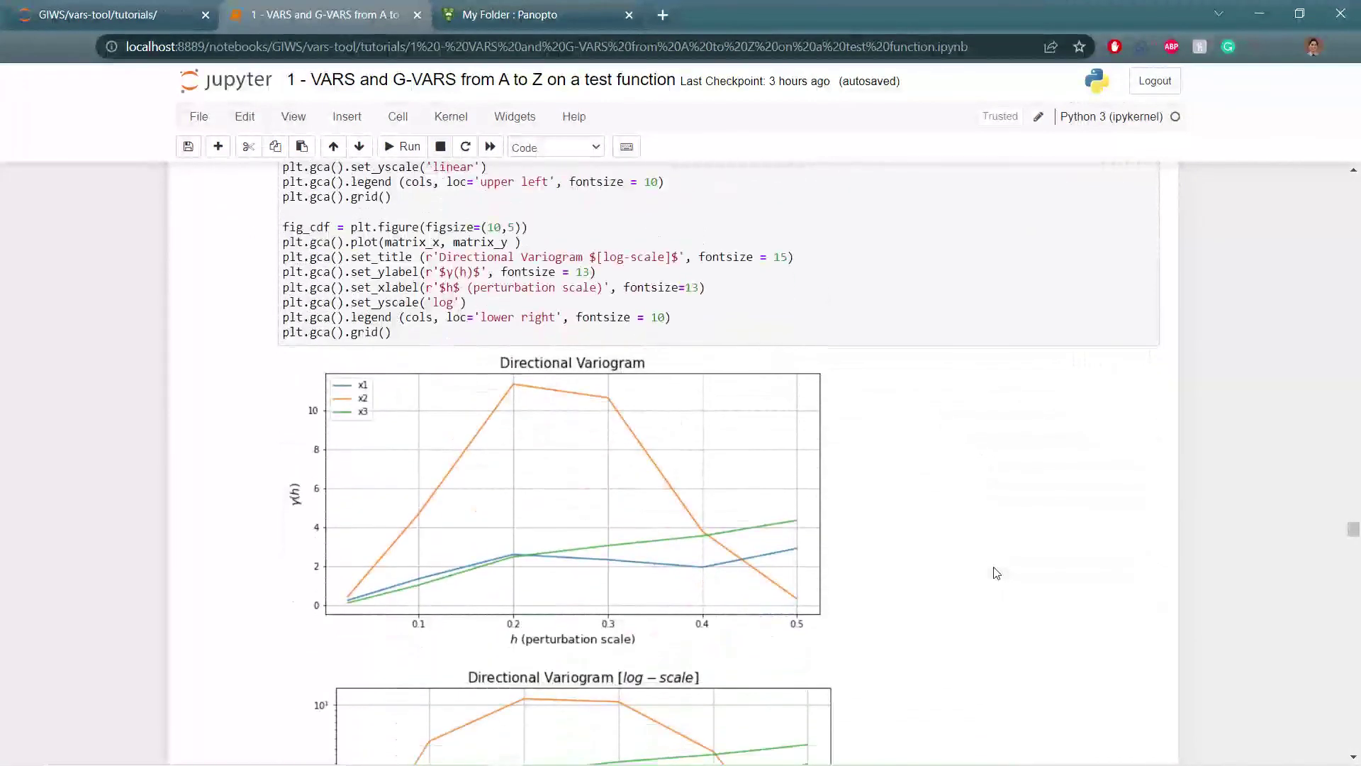
{"action": "scroll", "coordinate": [996, 573], "scroll_direction": "down", "scroll_amount": 9}
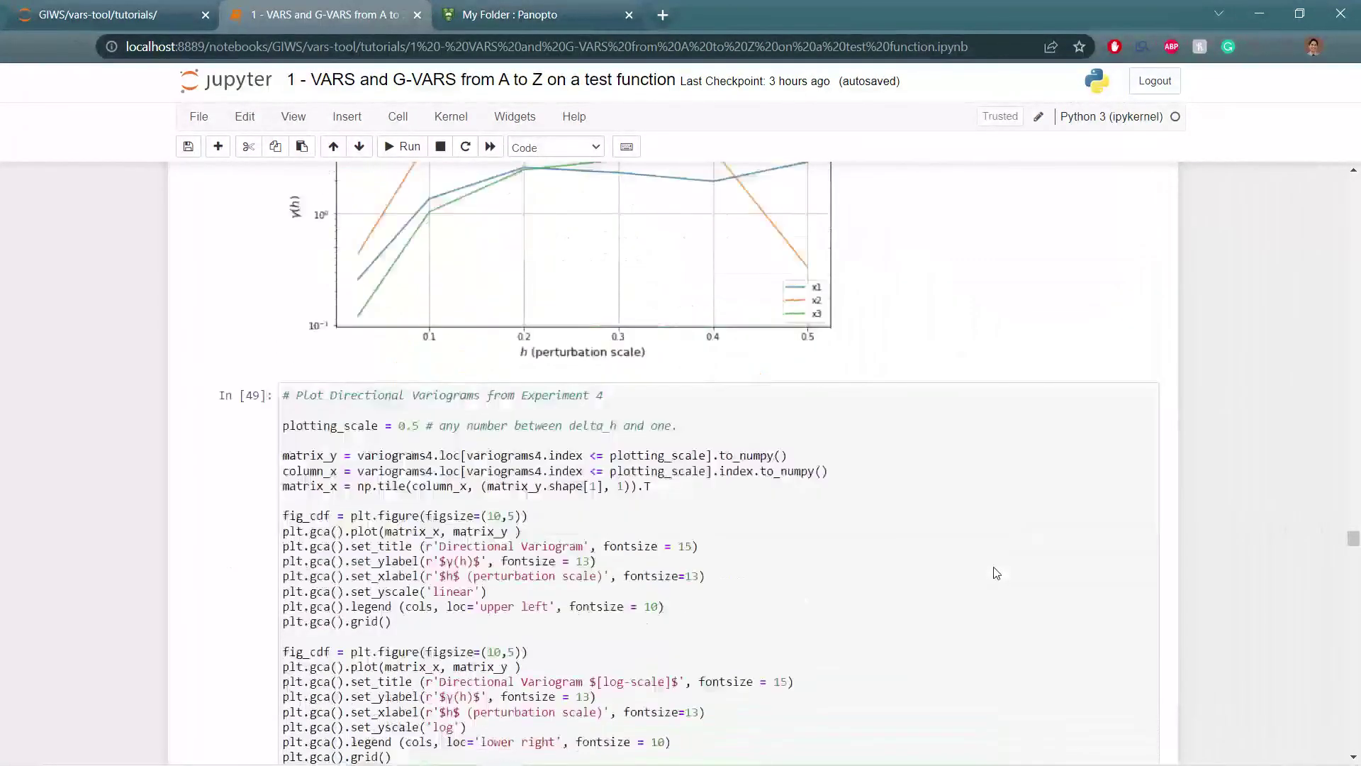
{"action": "scroll", "coordinate": [996, 573], "scroll_direction": "down", "scroll_amount": 2}
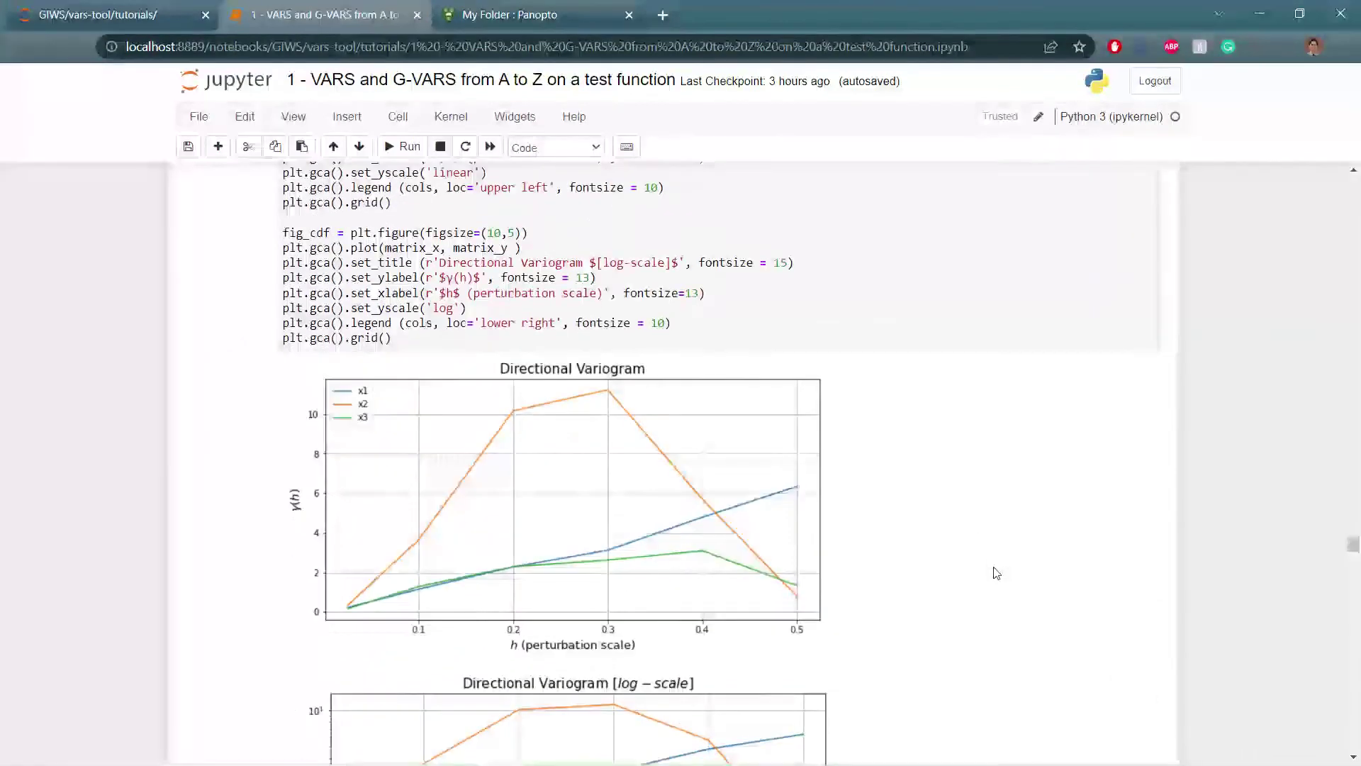
{"action": "scroll", "coordinate": [996, 573], "scroll_direction": "down", "scroll_amount": 5}
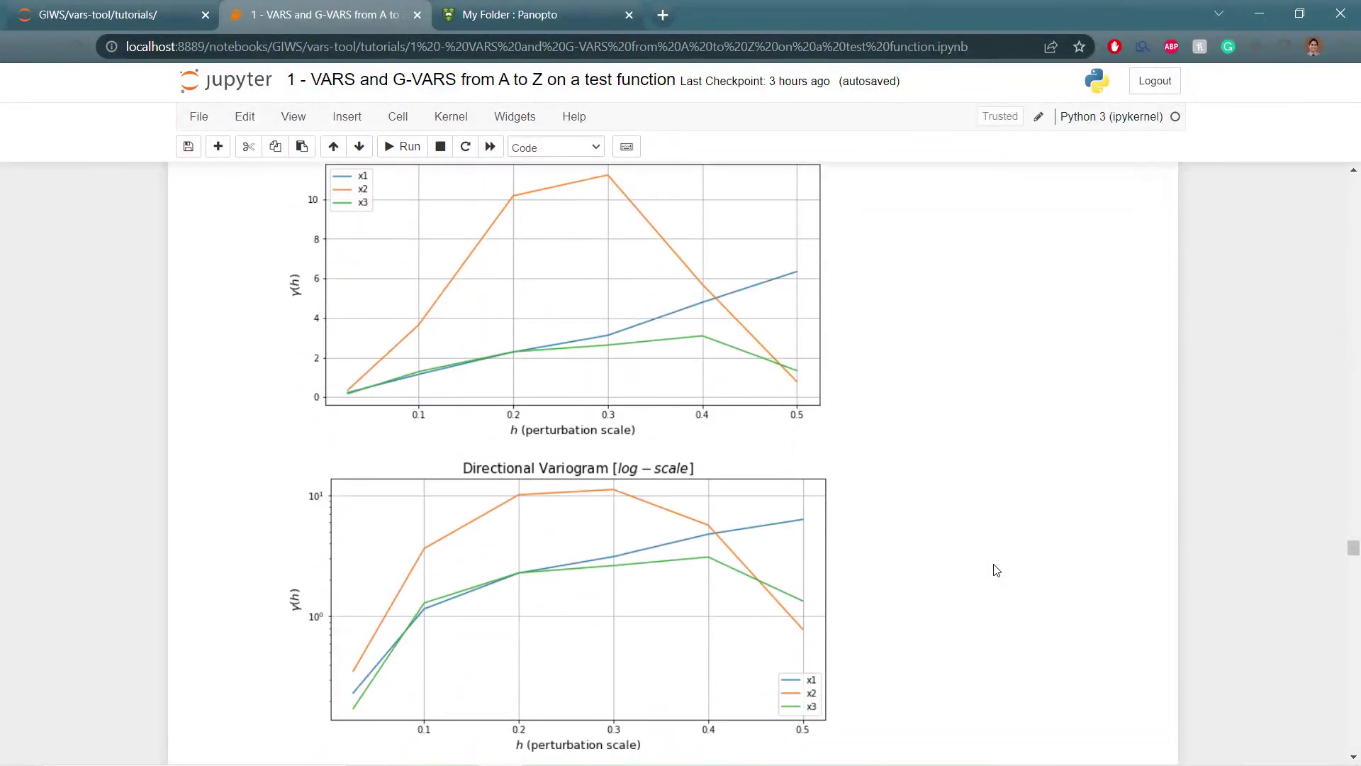
- Read the "Bootstrap results for assessing the uncertainty and robustness of SA" section and examine Experiment 1's upper and lower IVARS bounds
{"action": "scroll", "coordinate": [996, 572], "scroll_direction": "down", "scroll_amount": 3}
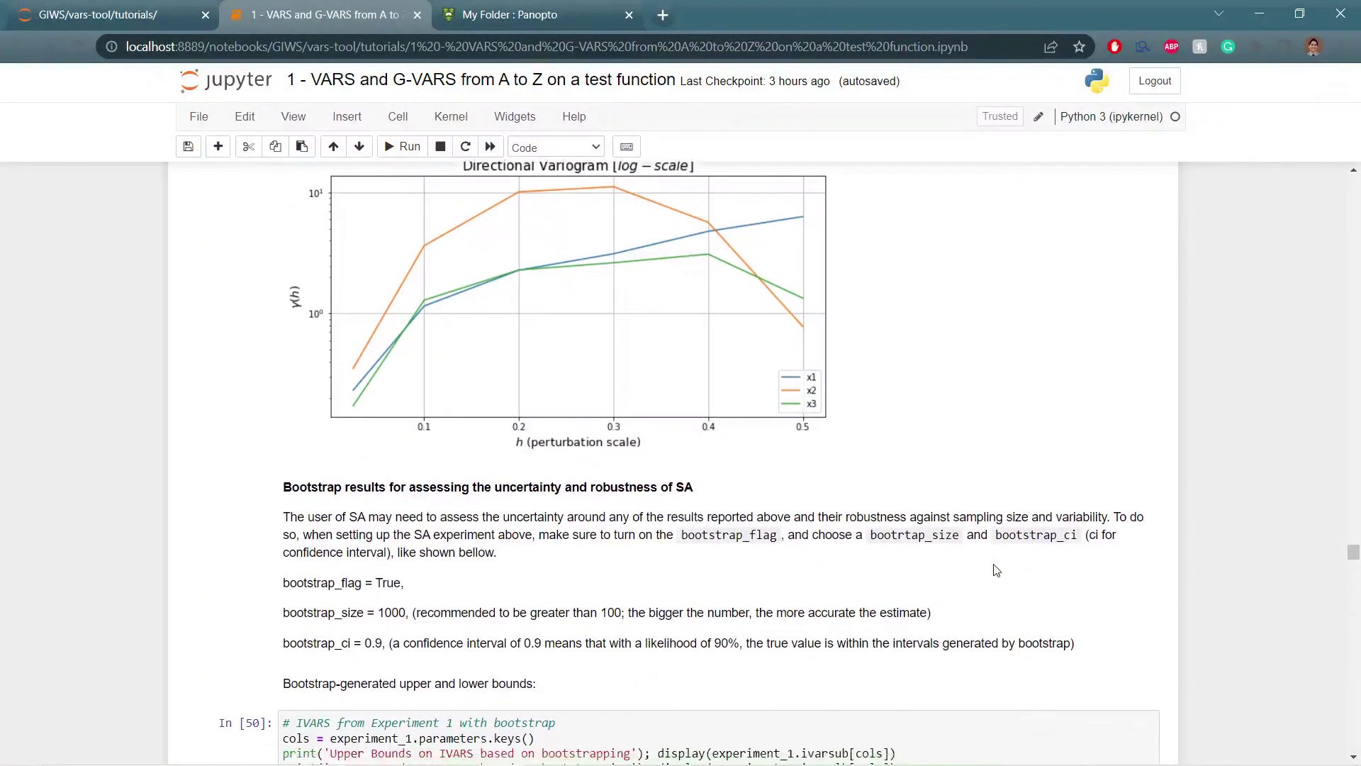
{"action": "scroll", "coordinate": [996, 570], "scroll_direction": "down", "scroll_amount": 1}
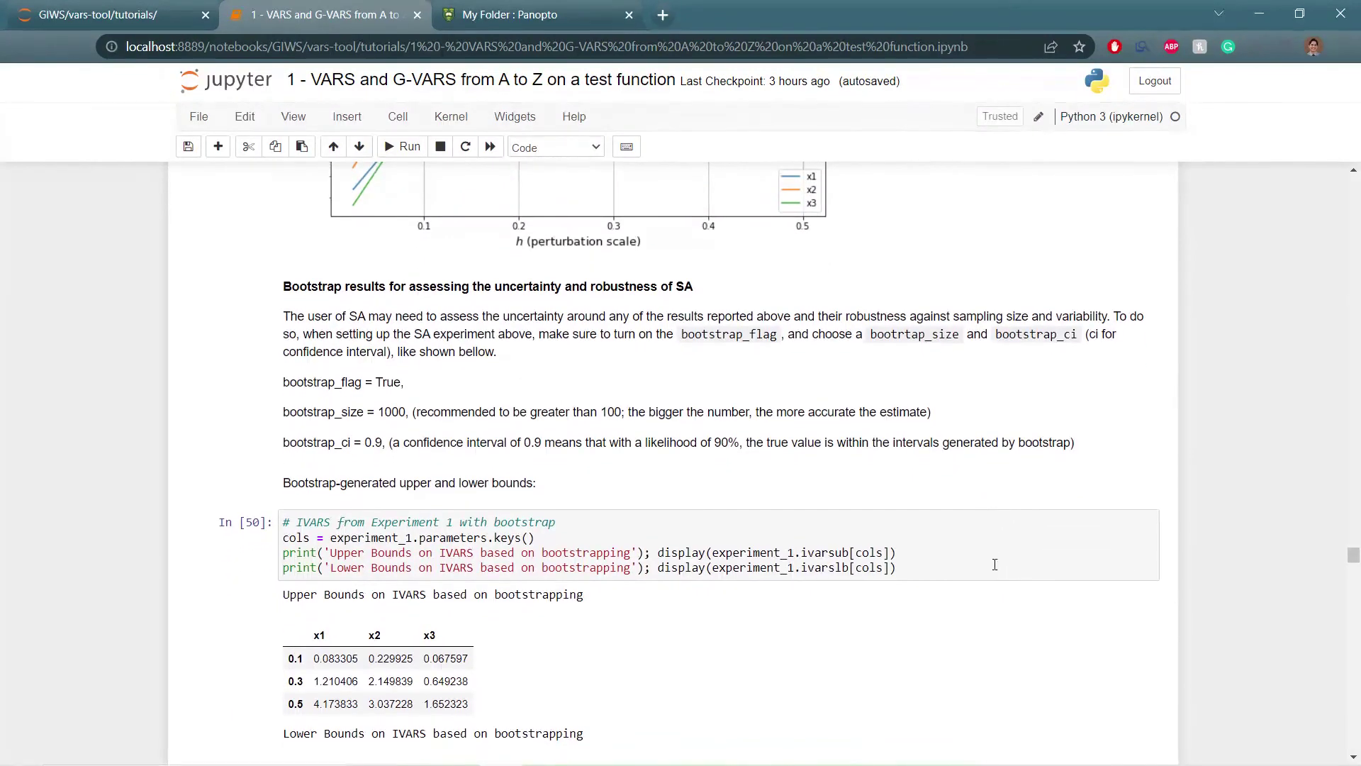
{"action": "scroll", "coordinate": [995, 567], "scroll_direction": "down", "scroll_amount": 1}
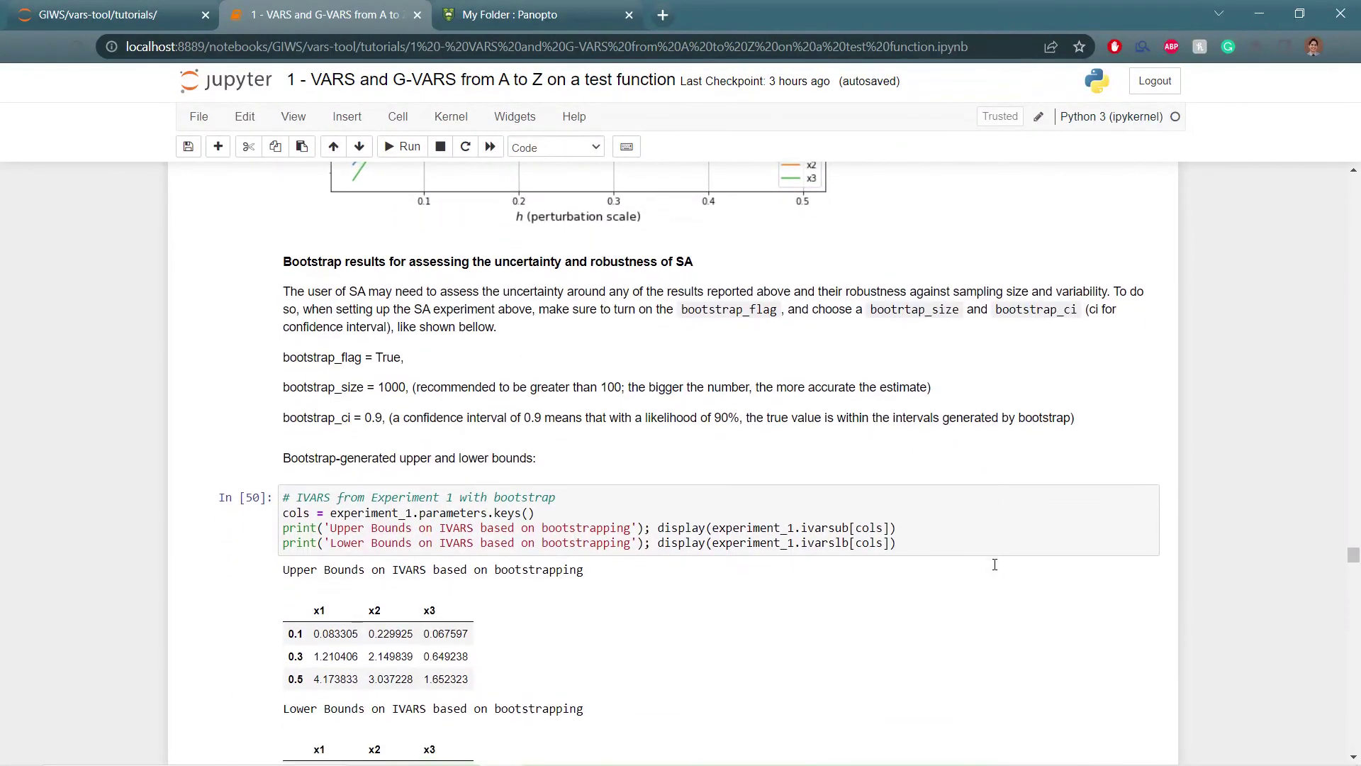
{"action": "scroll", "coordinate": [996, 570], "scroll_direction": "down", "scroll_amount": 1}
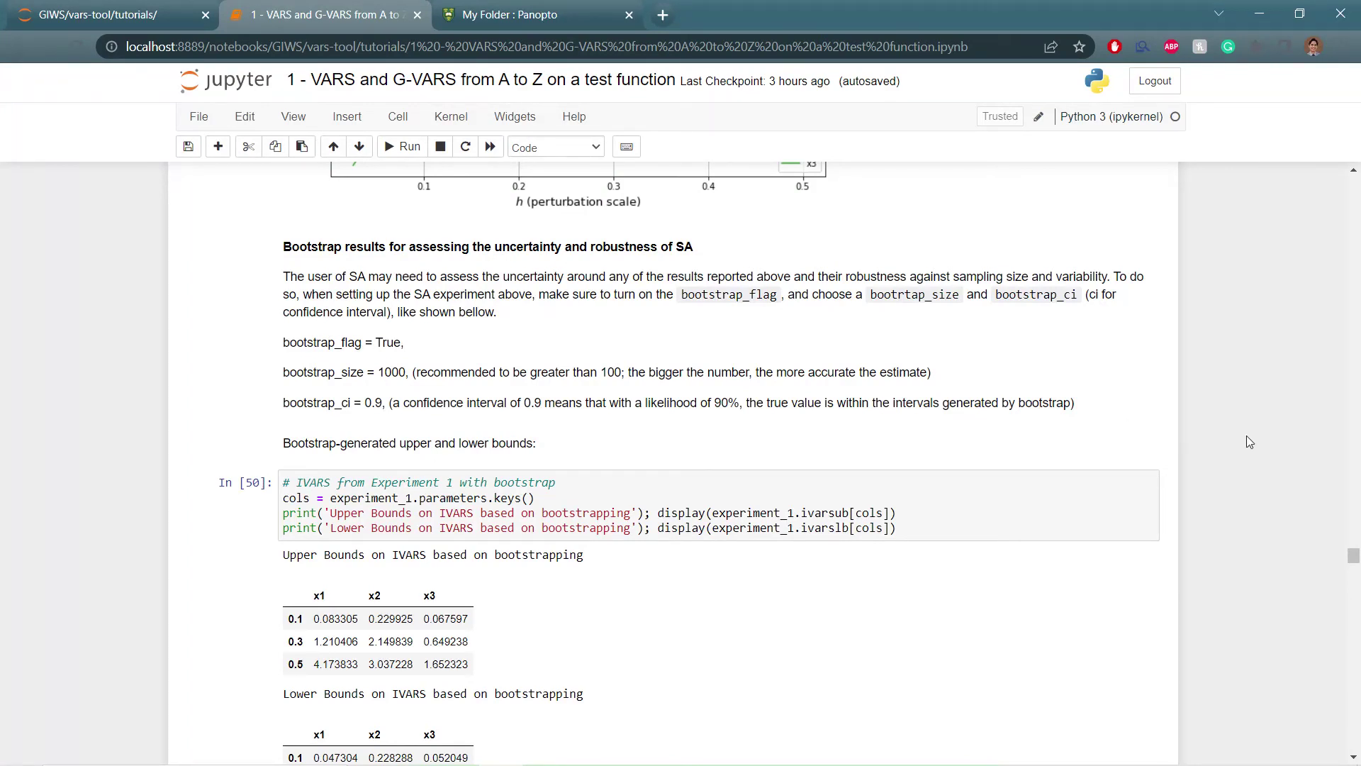
{"action": "scroll", "coordinate": [1224, 452], "scroll_direction": "down", "scroll_amount": 1}
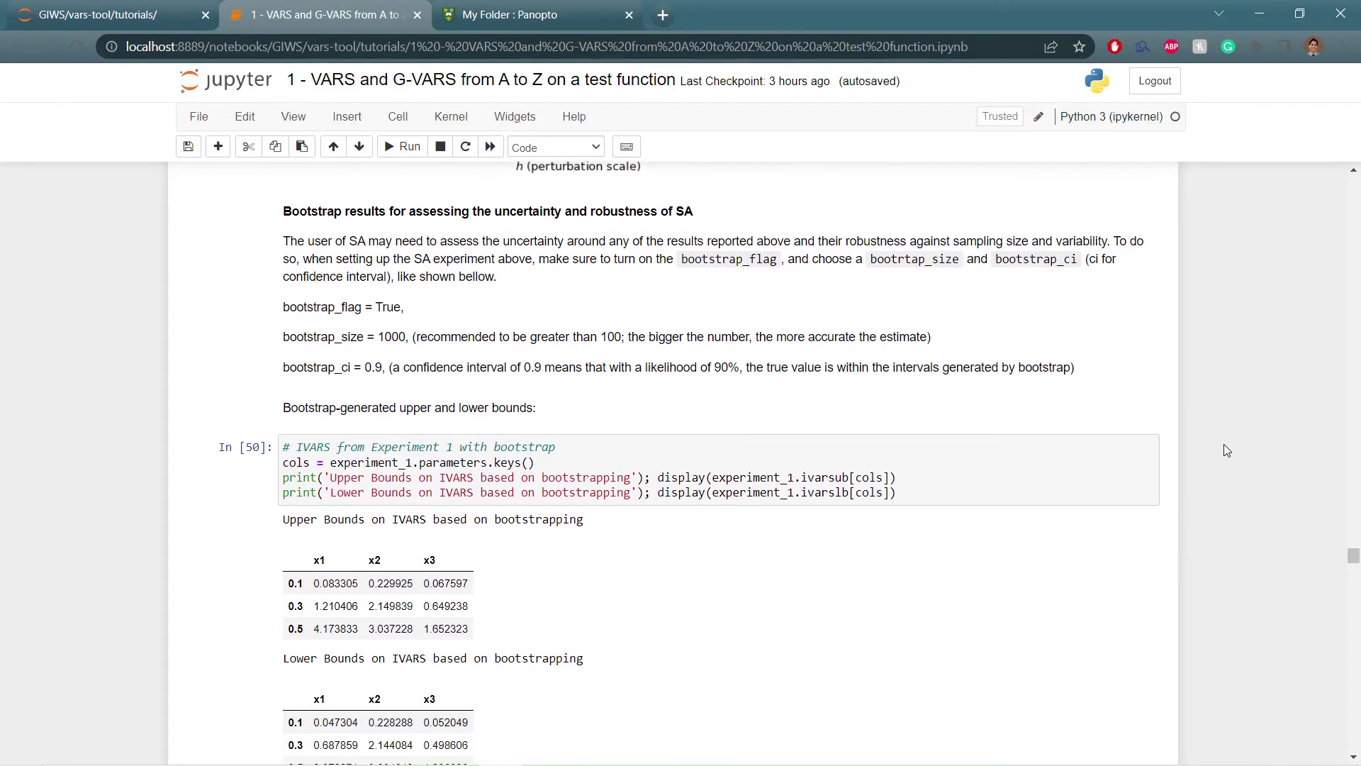
{"action": "scroll", "coordinate": [1224, 446], "scroll_direction": "down", "scroll_amount": 1}
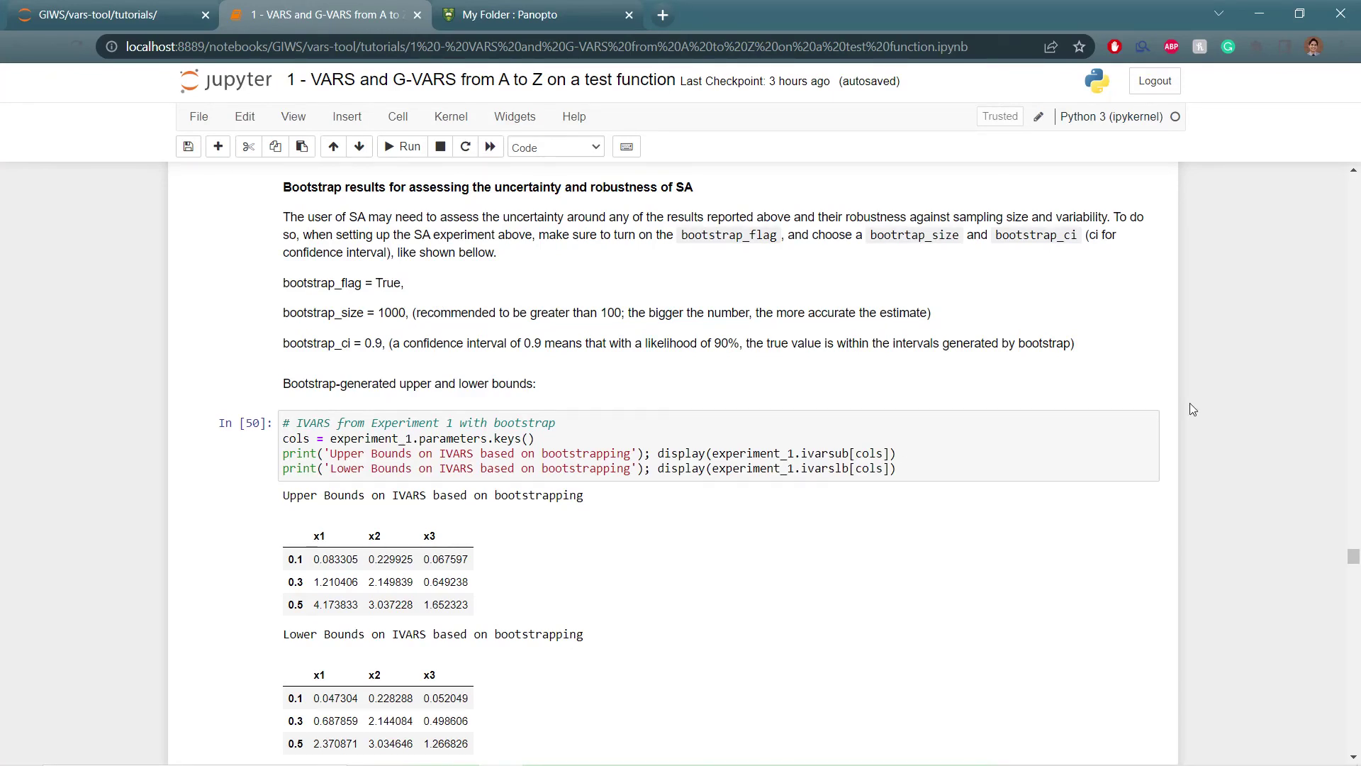
{"action": "scroll", "coordinate": [1190, 403], "scroll_direction": "down", "scroll_amount": 1}
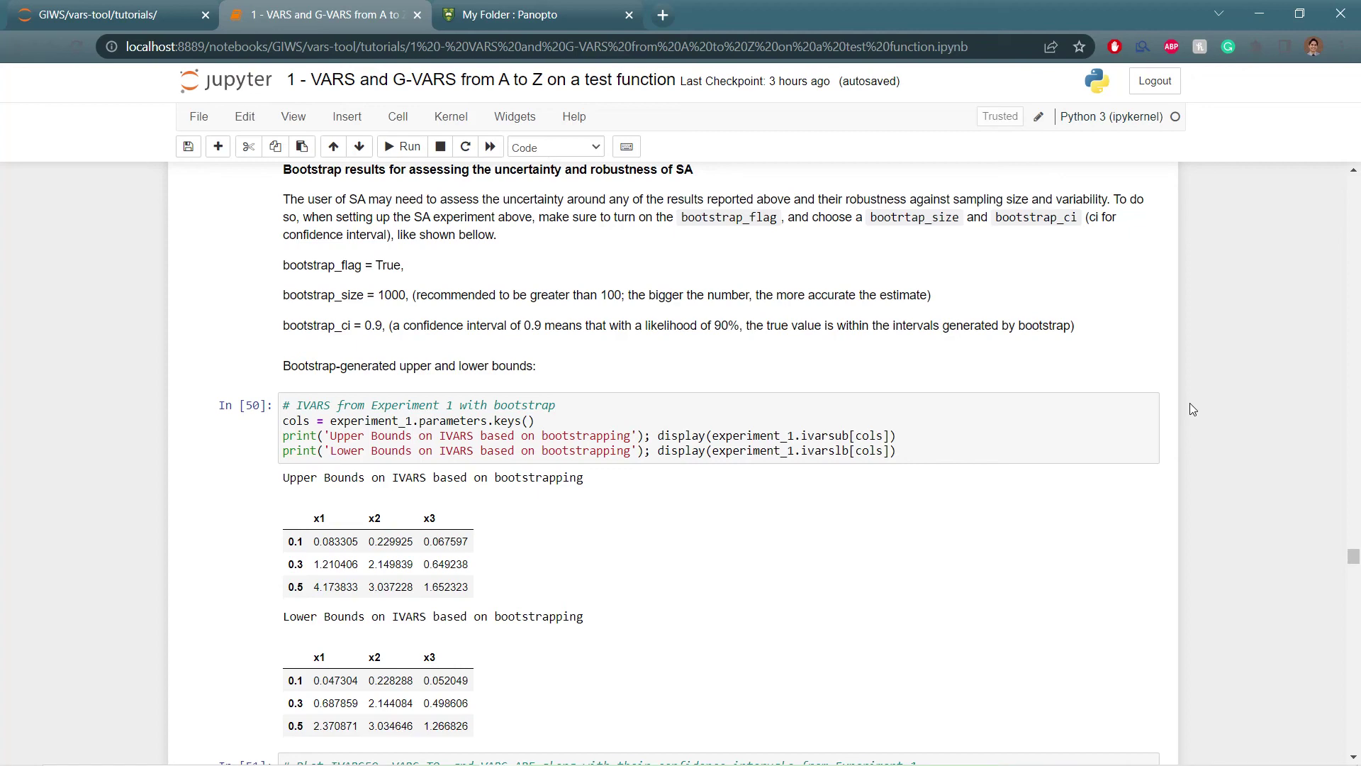
{"action": "scroll", "coordinate": [1190, 403], "scroll_direction": "down", "scroll_amount": 2}
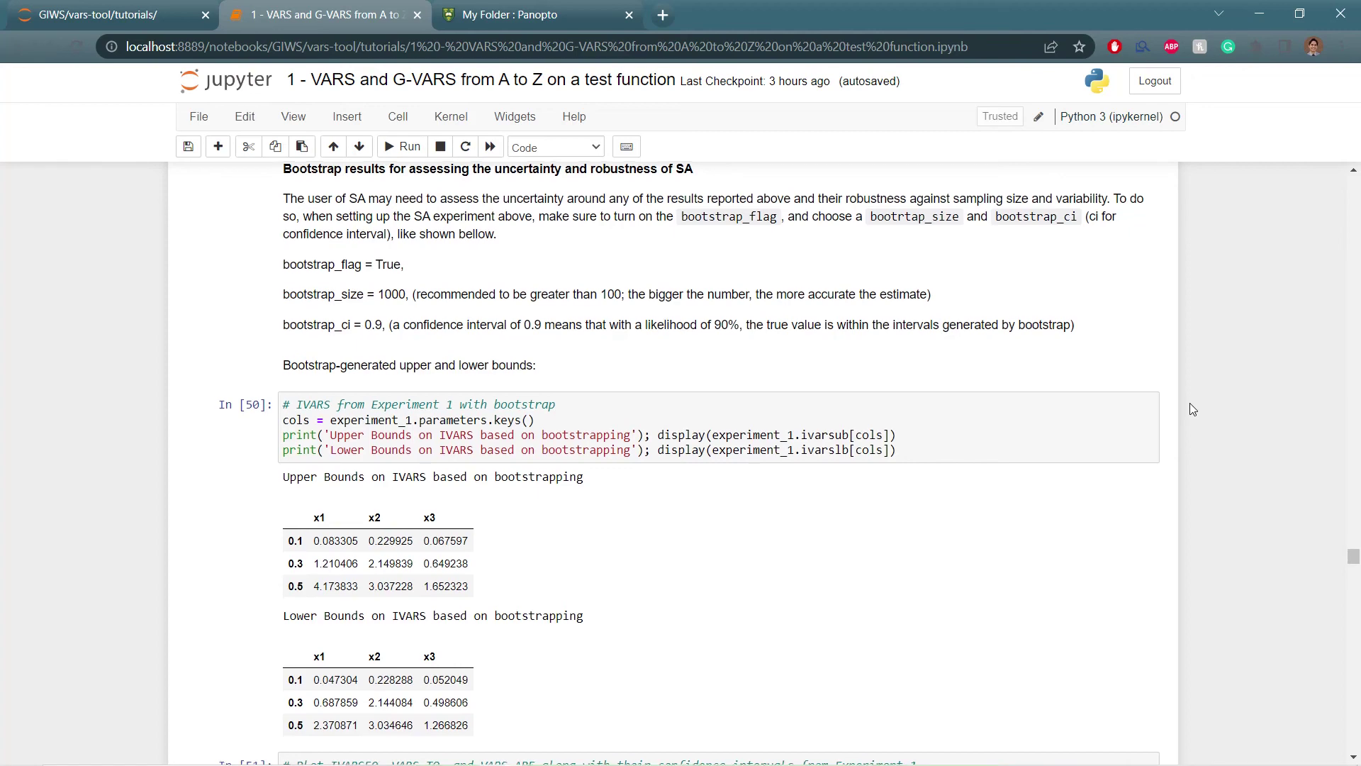
{"action": "scroll", "coordinate": [1191, 405], "scroll_direction": "down", "scroll_amount": 2}
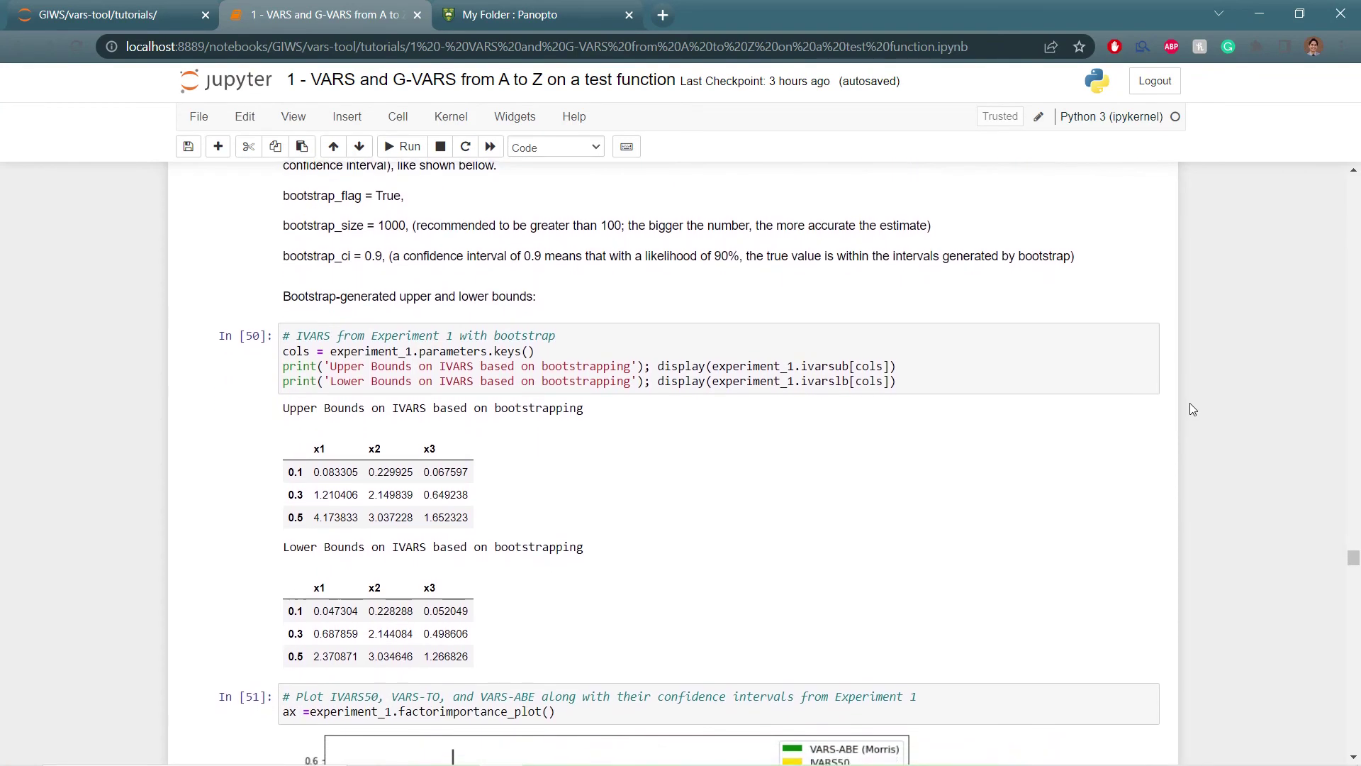
- Examine Experiment 1's factor importance plot comparing IVARS50, VARS-TO and VARS-ABE with their confidence intervals
{"action": "scroll", "coordinate": [1189, 403], "scroll_direction": "down", "scroll_amount": 1}
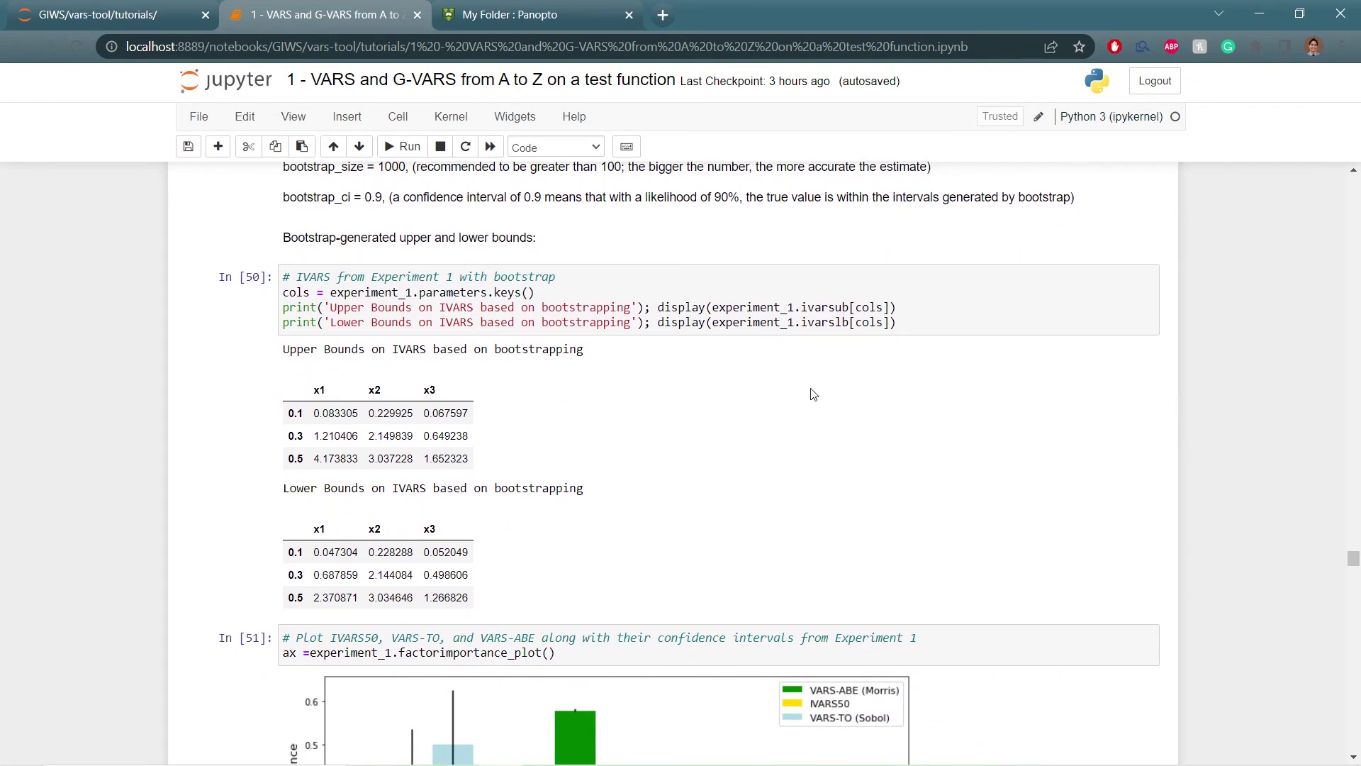
{"action": "scroll", "coordinate": [834, 475], "scroll_direction": "down", "scroll_amount": 3}
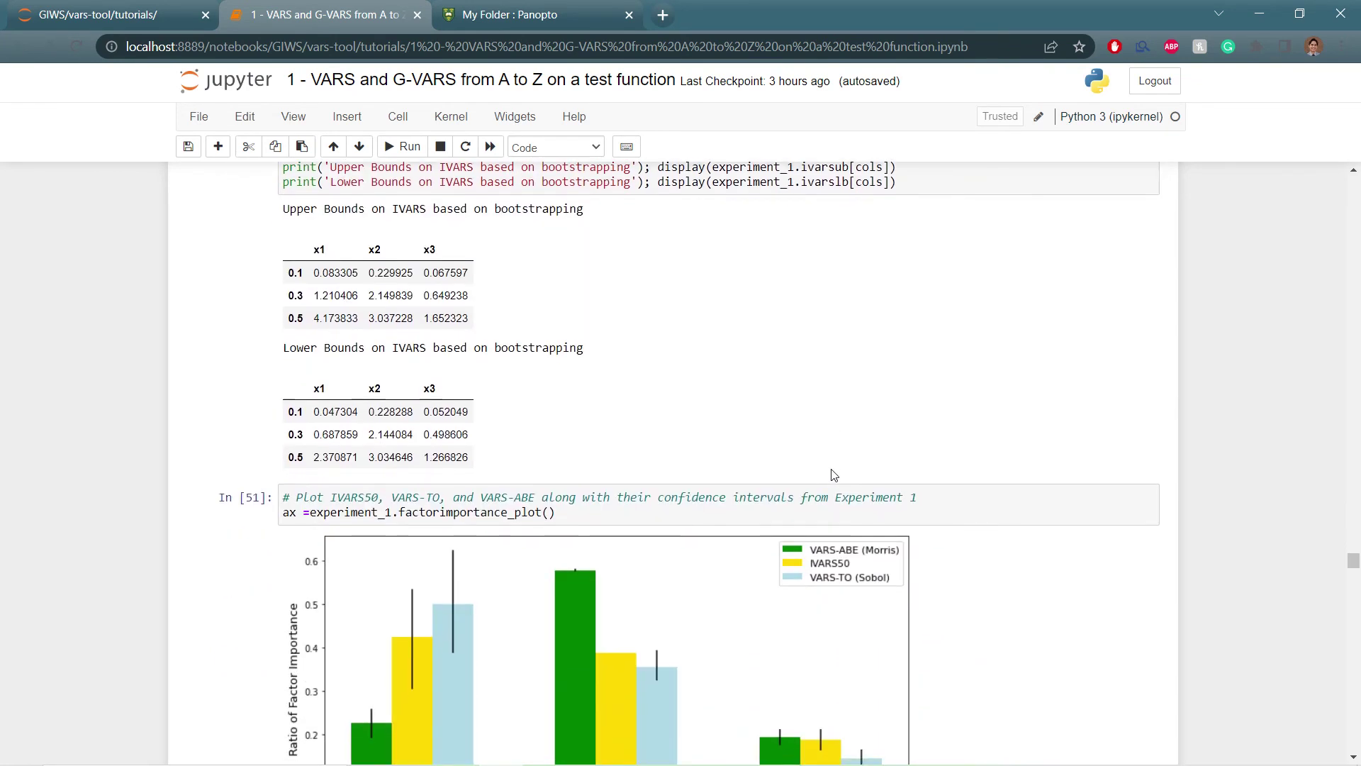
{"action": "scroll", "coordinate": [834, 475], "scroll_direction": "down", "scroll_amount": 1}
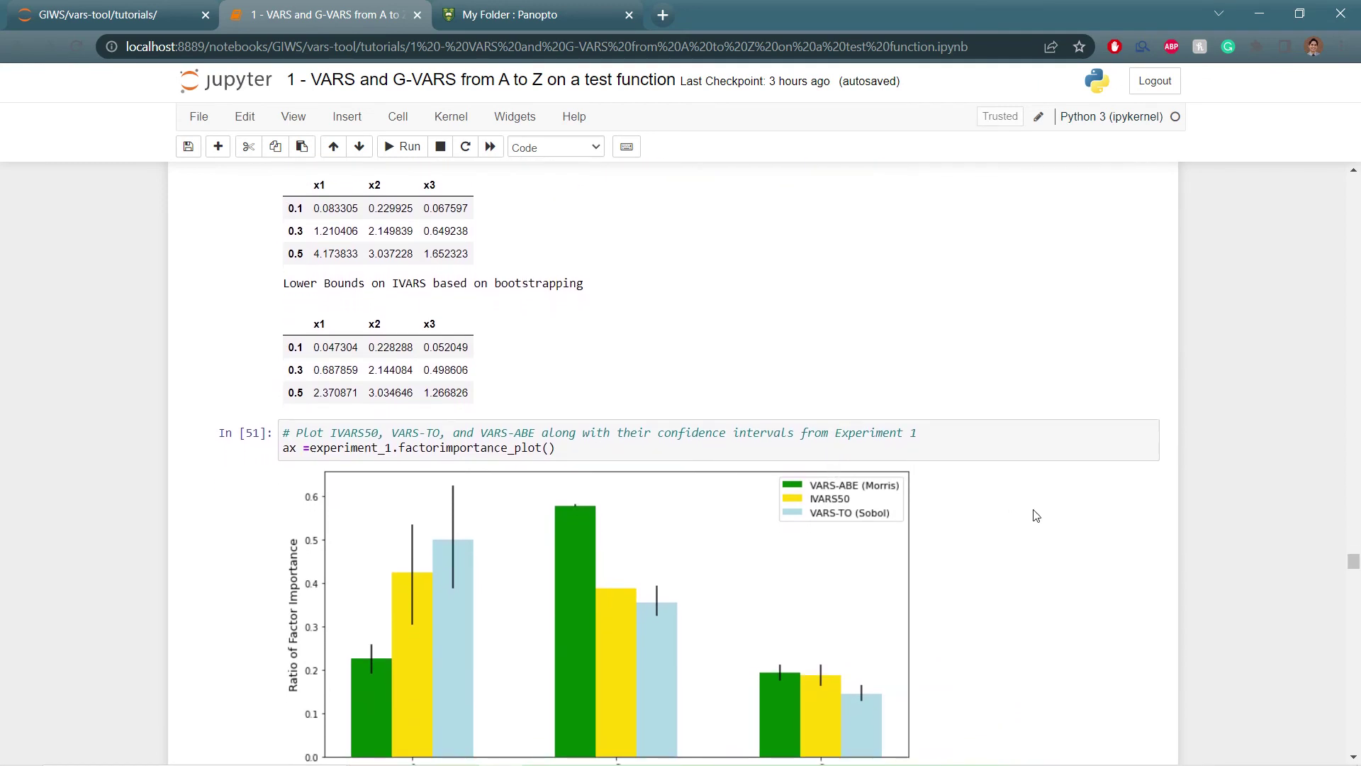
{"action": "scroll", "coordinate": [1036, 516], "scroll_direction": "down", "scroll_amount": 1}
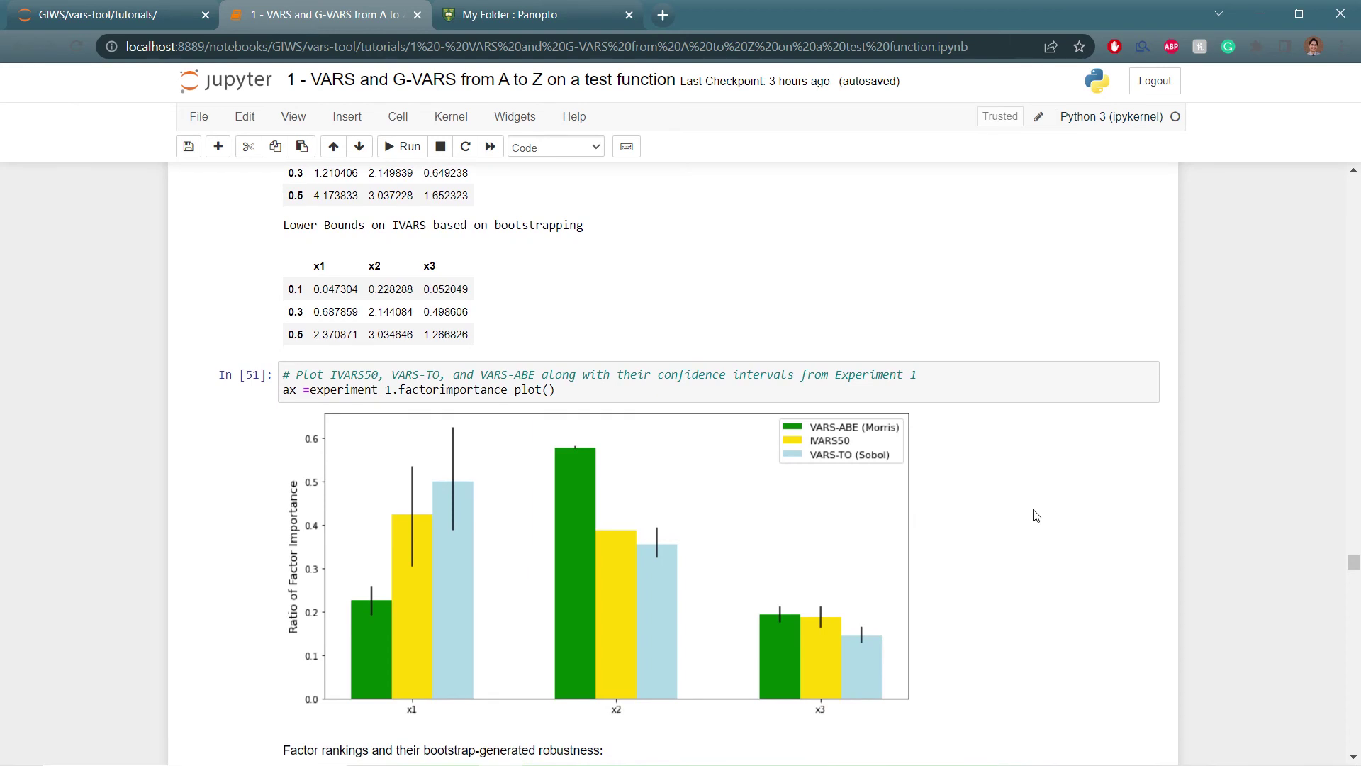
{"action": "scroll", "coordinate": [1036, 516], "scroll_direction": "down", "scroll_amount": 1}
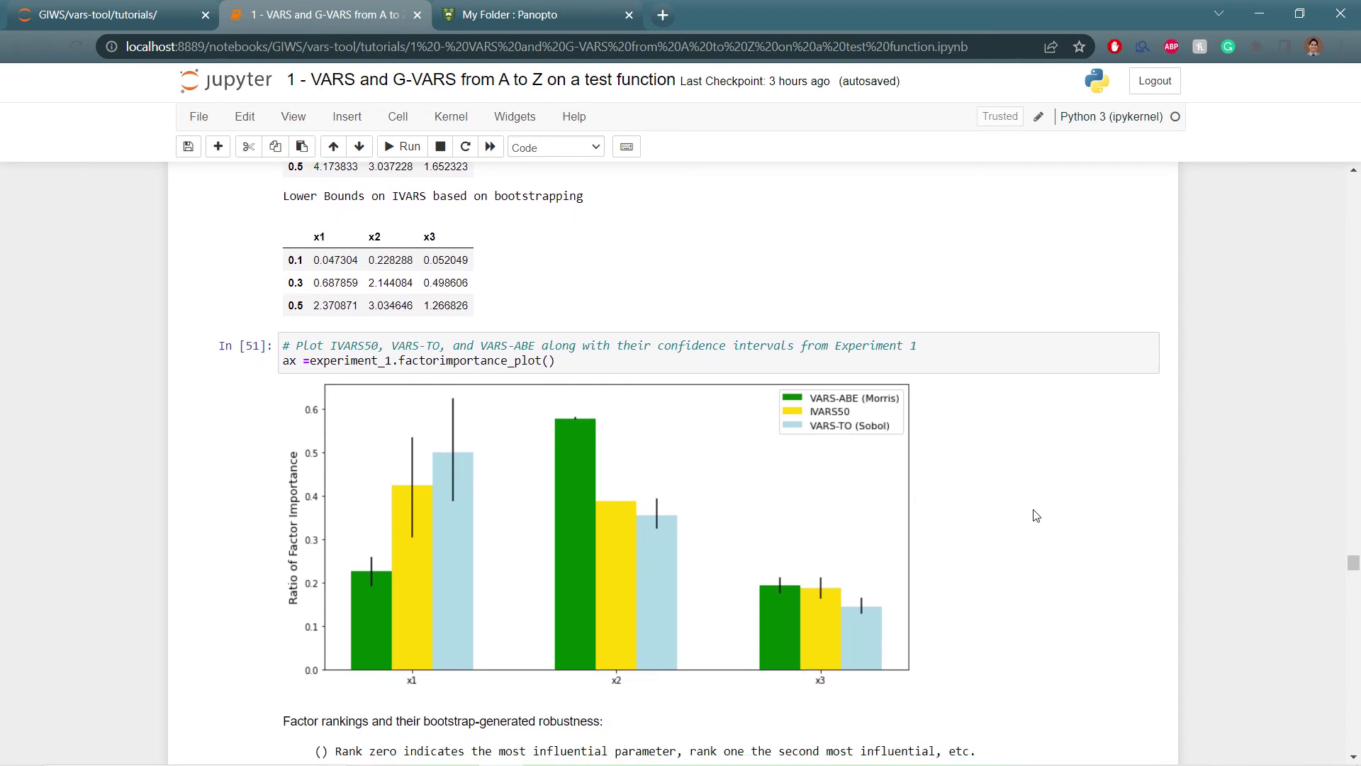
- Read the notes on factor rankings and bootstrap-generated robustness and examine Experiment 1's Parameter Rankings and Robustness of Rankings tables
{"action": "scroll", "coordinate": [1036, 516], "scroll_direction": "down", "scroll_amount": 4}
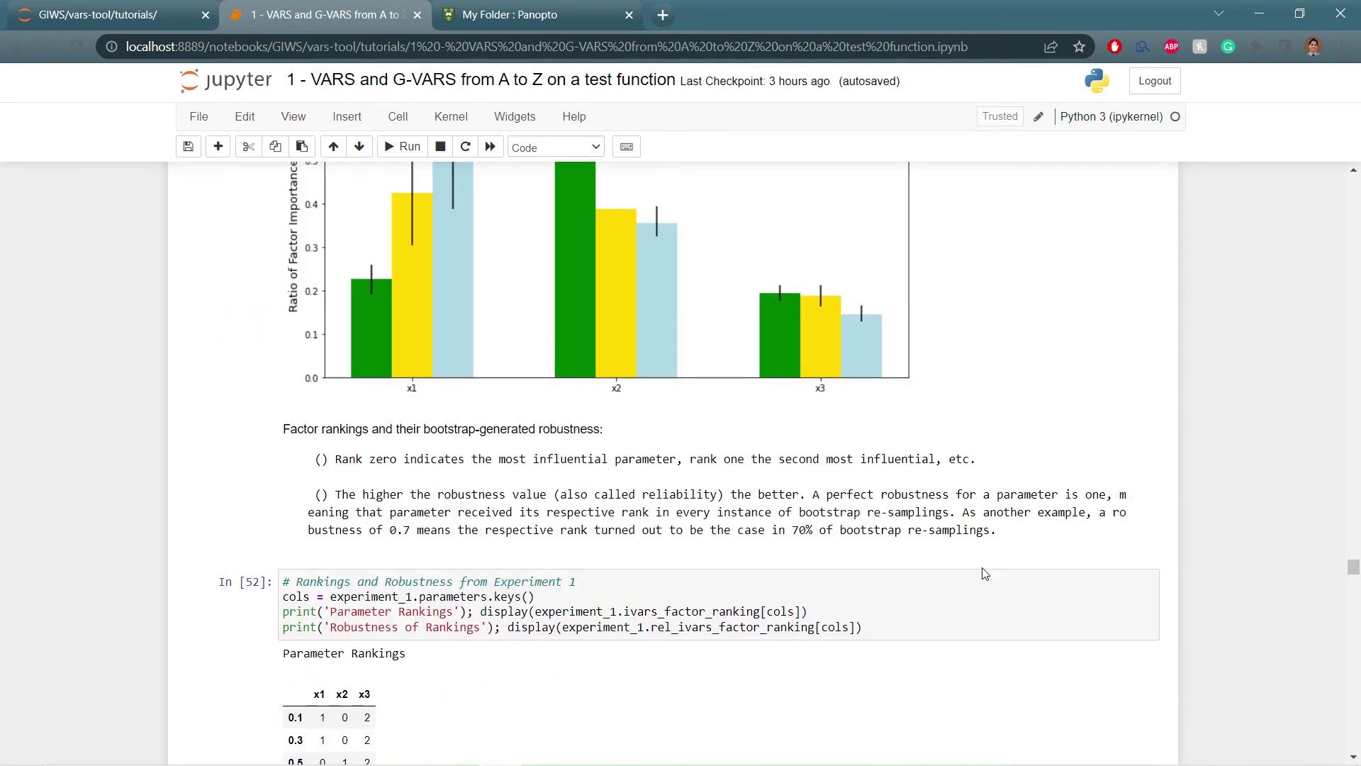
{"action": "scroll", "coordinate": [984, 573], "scroll_direction": "down", "scroll_amount": 1}
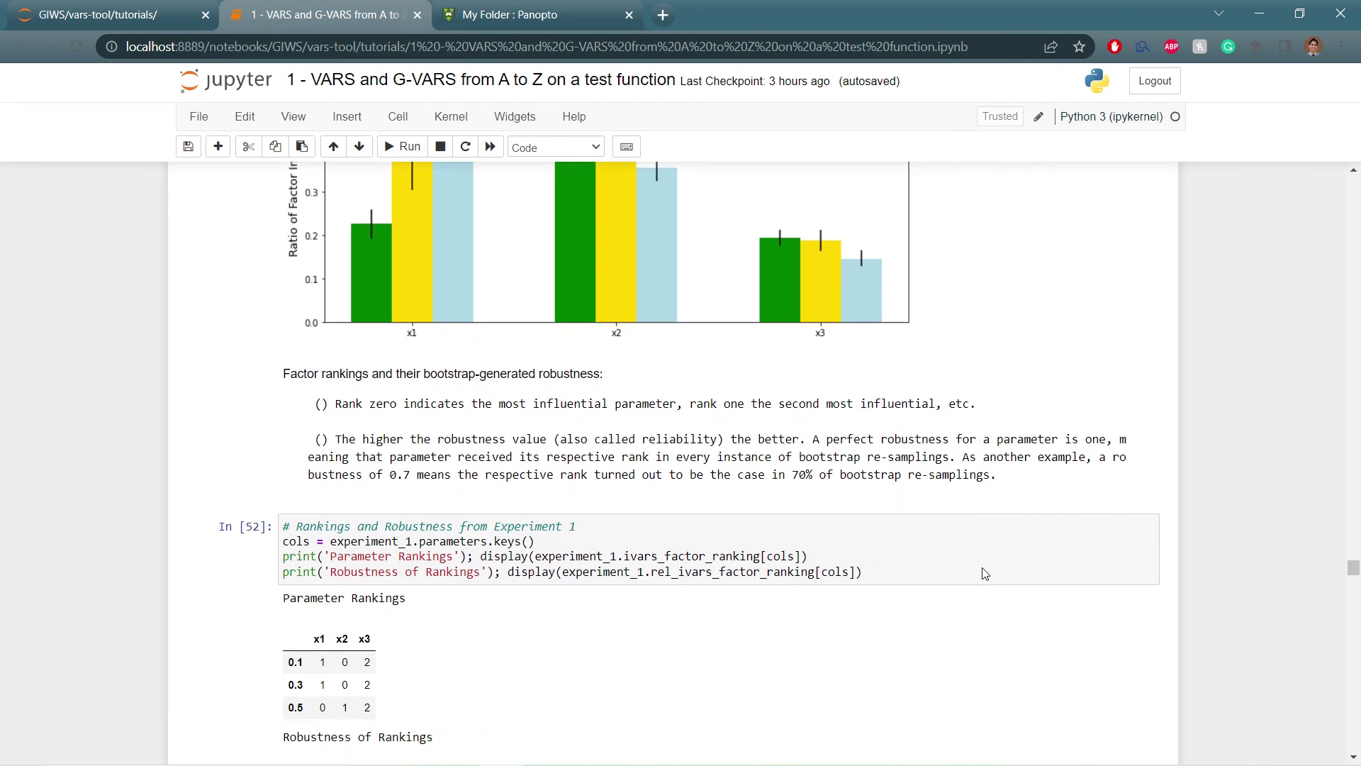
{"action": "scroll", "coordinate": [985, 573], "scroll_direction": "down", "scroll_amount": 1}
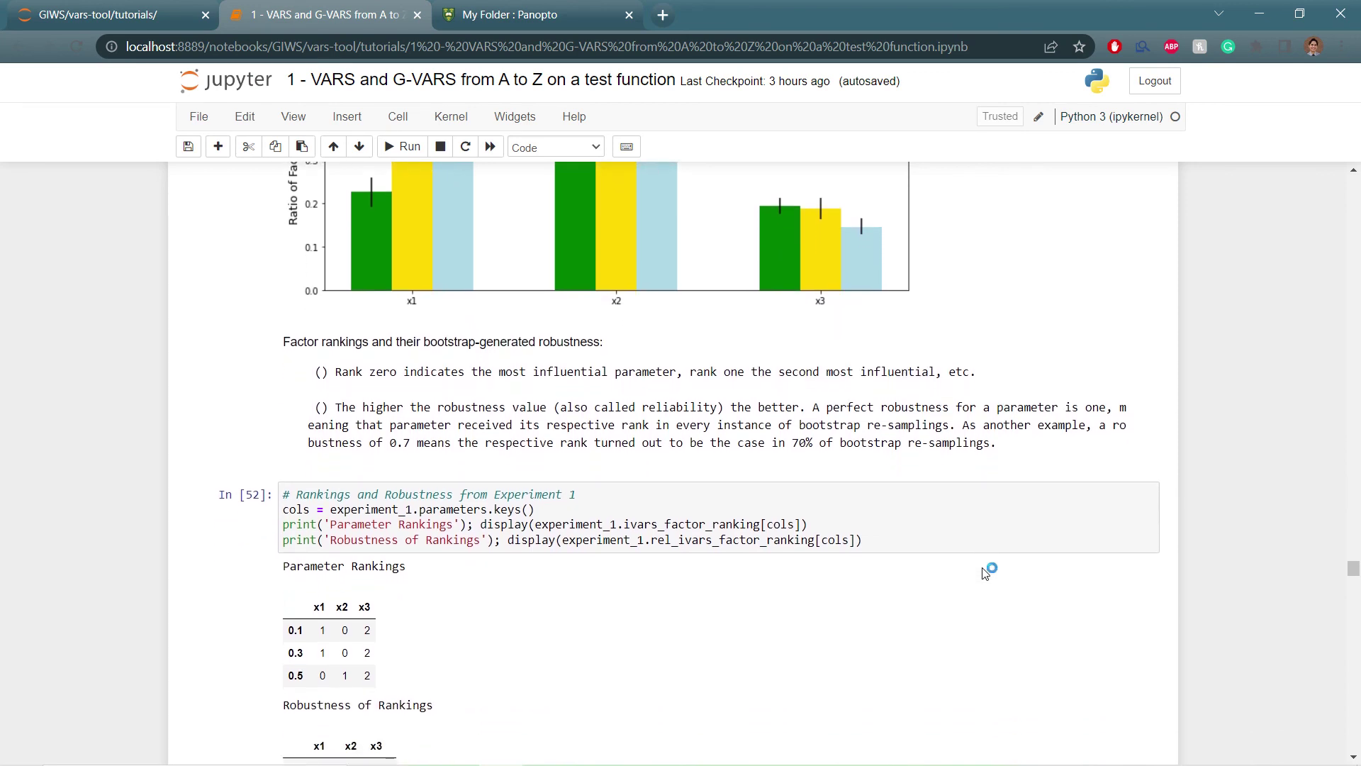
{"action": "scroll", "coordinate": [985, 573], "scroll_direction": "down", "scroll_amount": 1}
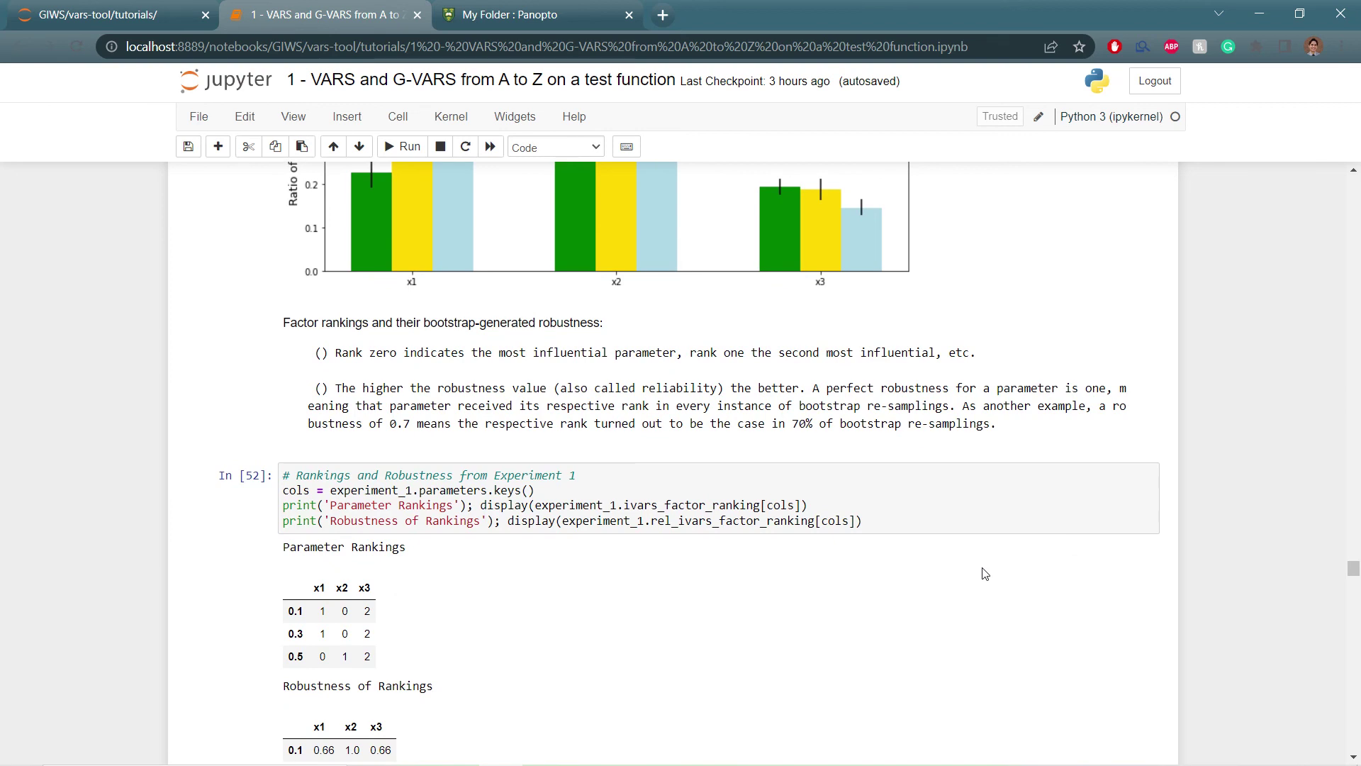
{"action": "scroll", "coordinate": [985, 573], "scroll_direction": "down", "scroll_amount": 1}
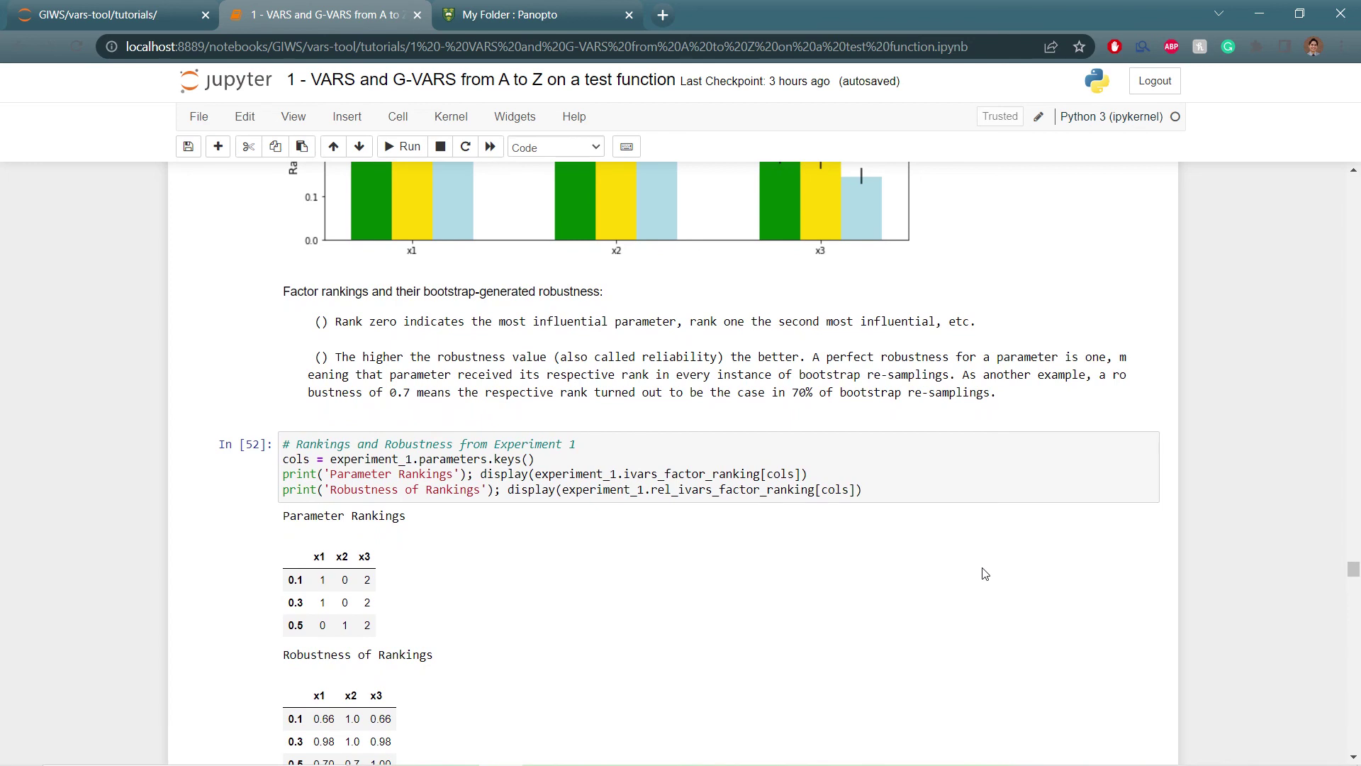
{"action": "scroll", "coordinate": [984, 573], "scroll_direction": "down", "scroll_amount": 1}
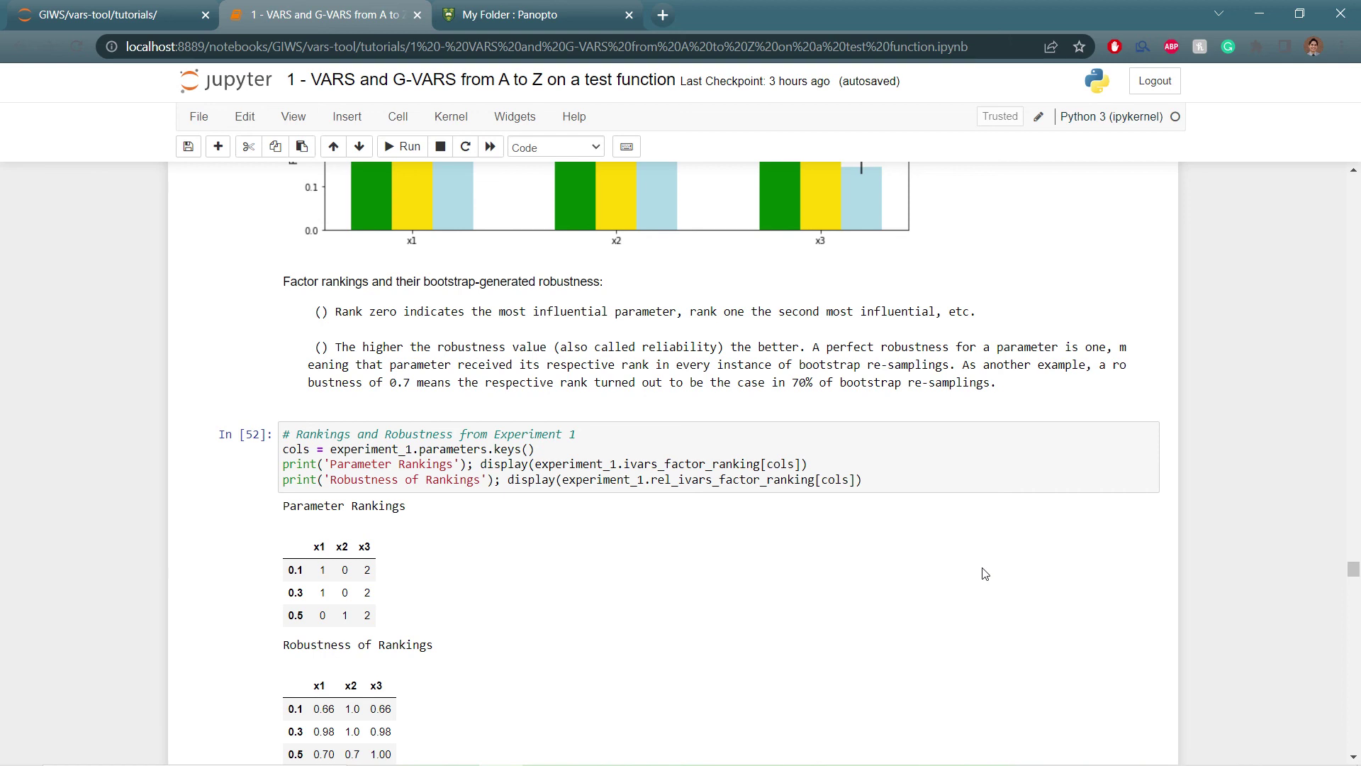
{"action": "scroll", "coordinate": [985, 573], "scroll_direction": "down", "scroll_amount": 2}
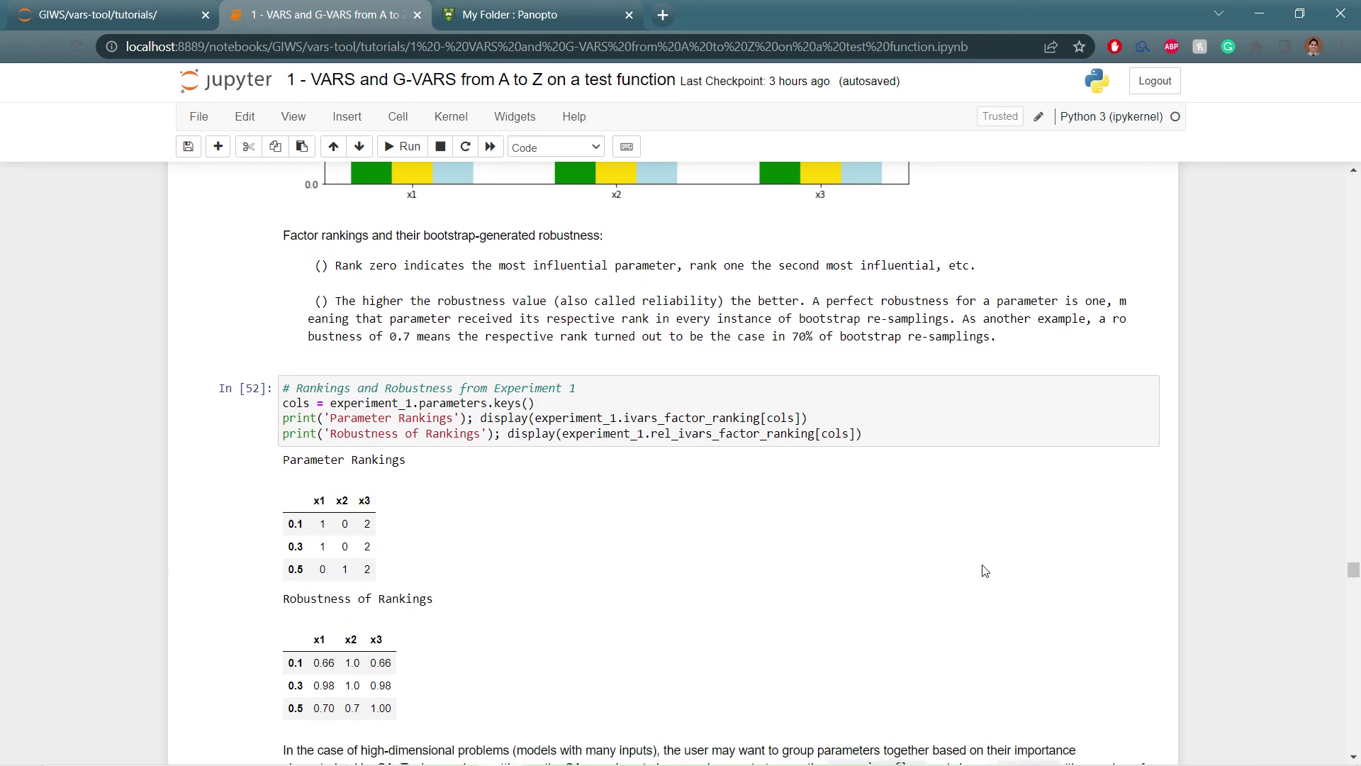
- Compare Experiment 1's Parameter Rankings with the matching Robustness of Rankings values for x1, x2 and x3 at scales 0.1, 0.3 and 0.5
{"action": "scroll", "coordinate": [985, 572], "scroll_direction": "down", "scroll_amount": 2}
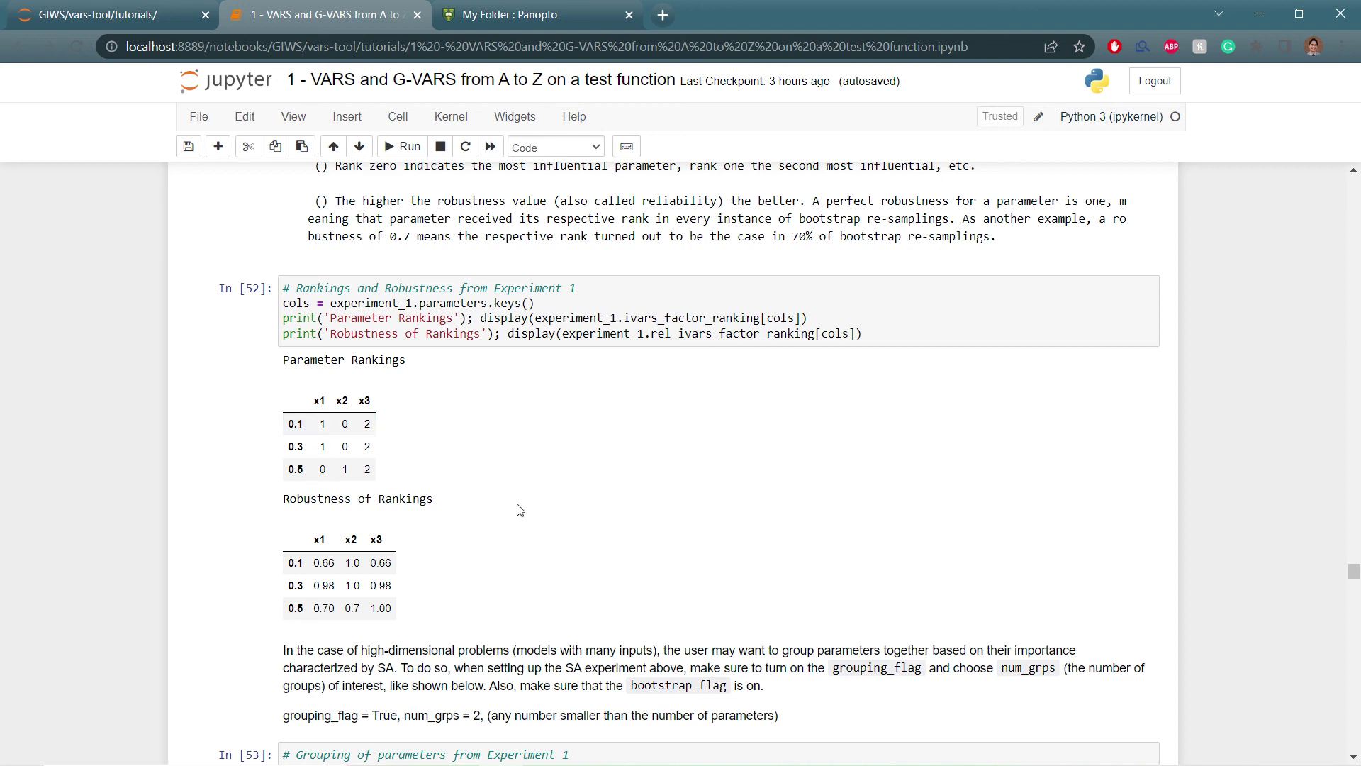
{"action": "scroll", "coordinate": [519, 510], "scroll_direction": "down", "scroll_amount": 1}
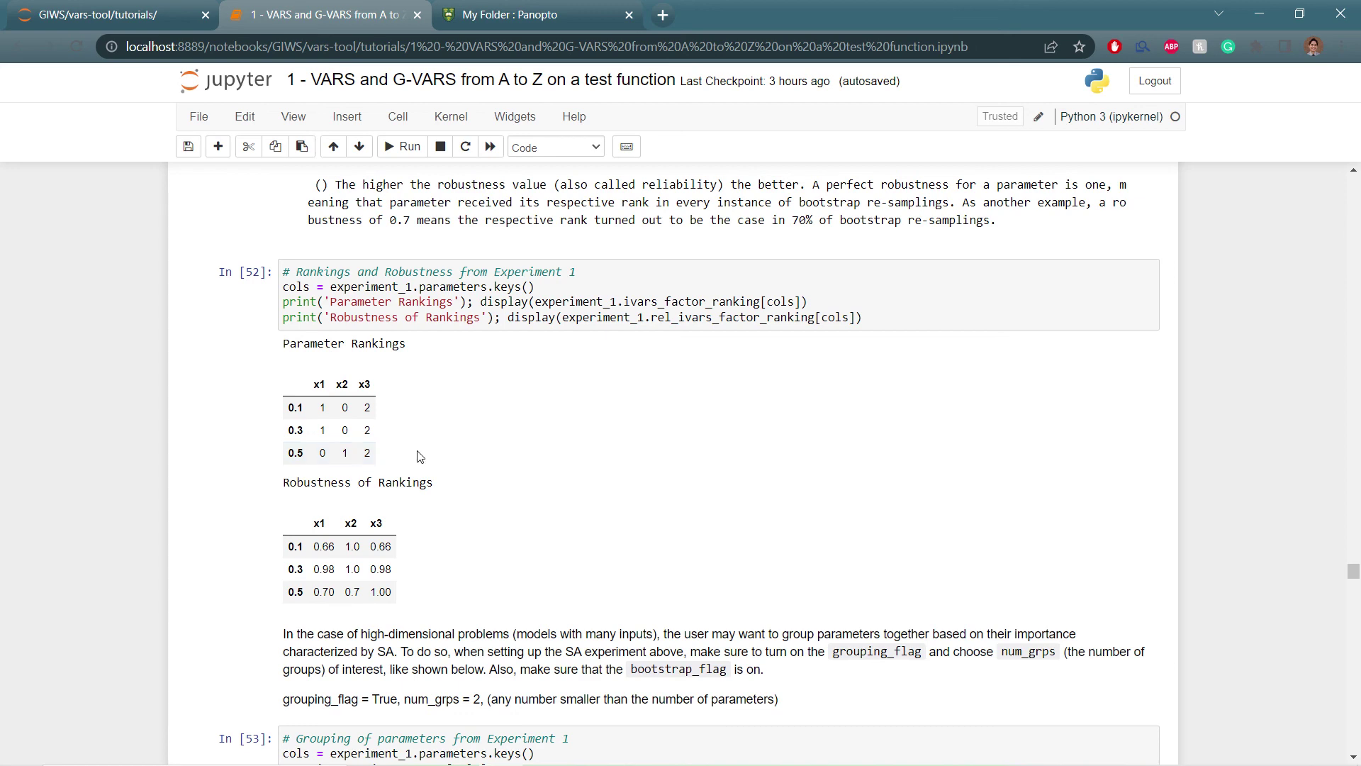
{"action": "scroll", "coordinate": [420, 456], "scroll_direction": "up", "scroll_amount": 2}
{"action": "scroll", "coordinate": [419, 456], "scroll_direction": "down", "scroll_amount": 5}
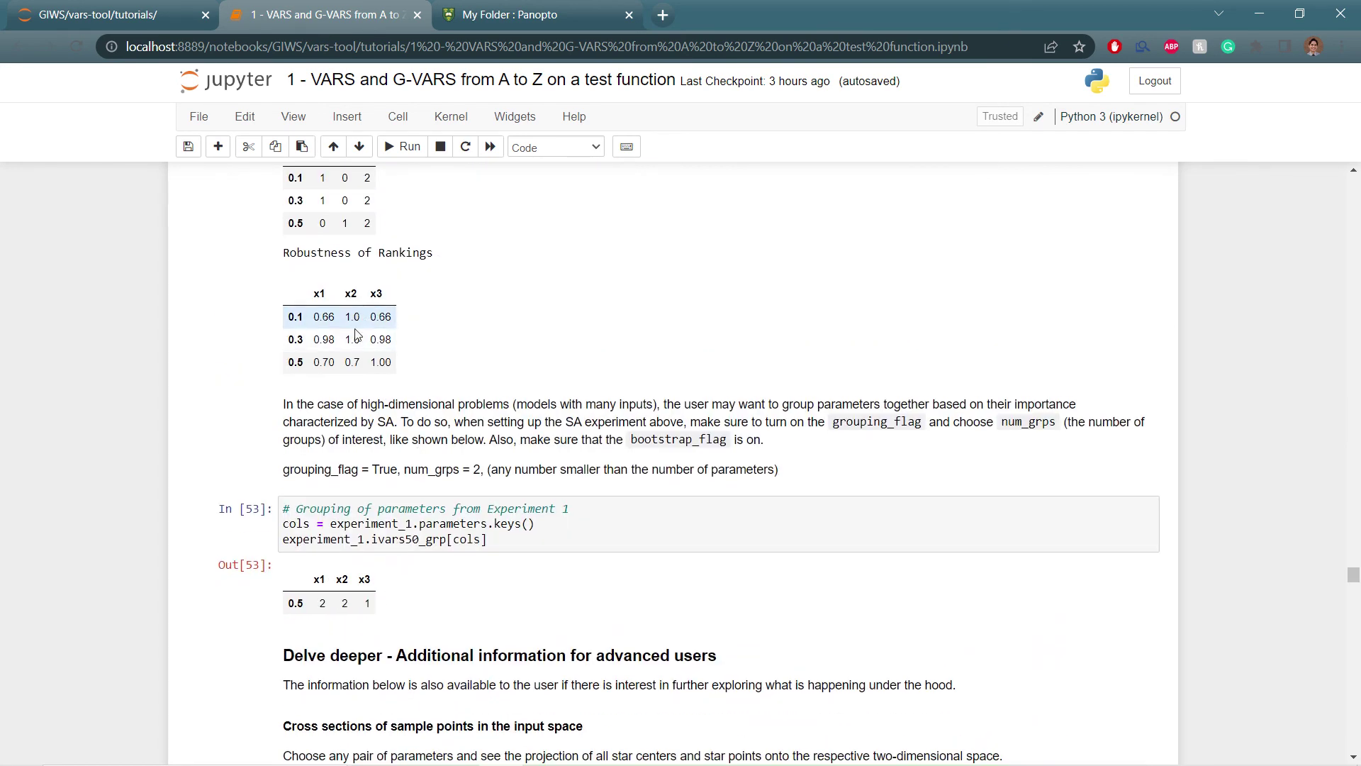
{"action": "scroll", "coordinate": [374, 374], "scroll_direction": "up", "scroll_amount": 3}
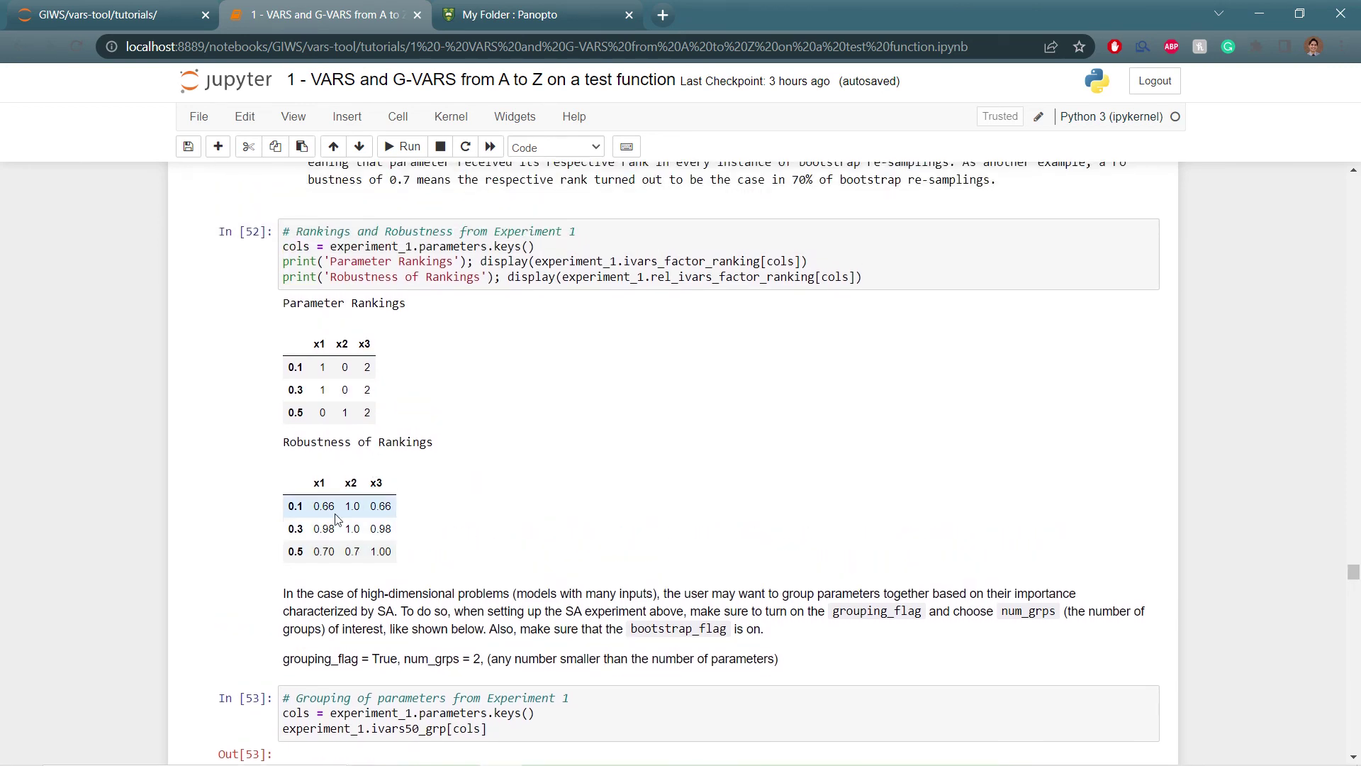
- Read the note on grouping parameters with grouping_flag, num_grps and bootstrap_flag, and examine Experiment 1's IVARS50 parameter grouping output
{"action": "scroll", "coordinate": [426, 548], "scroll_direction": "down", "scroll_amount": 3}
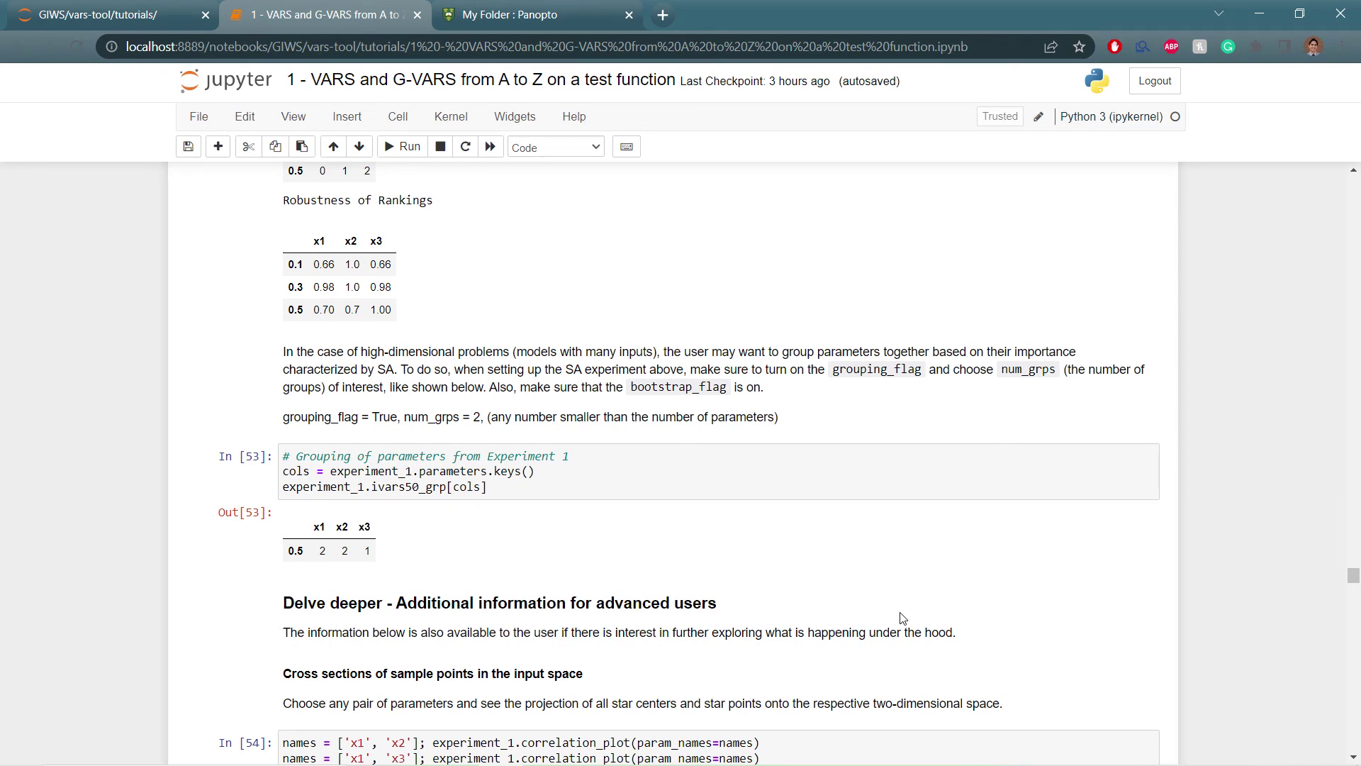
{"action": "scroll", "coordinate": [903, 617], "scroll_direction": "down", "scroll_amount": 1}
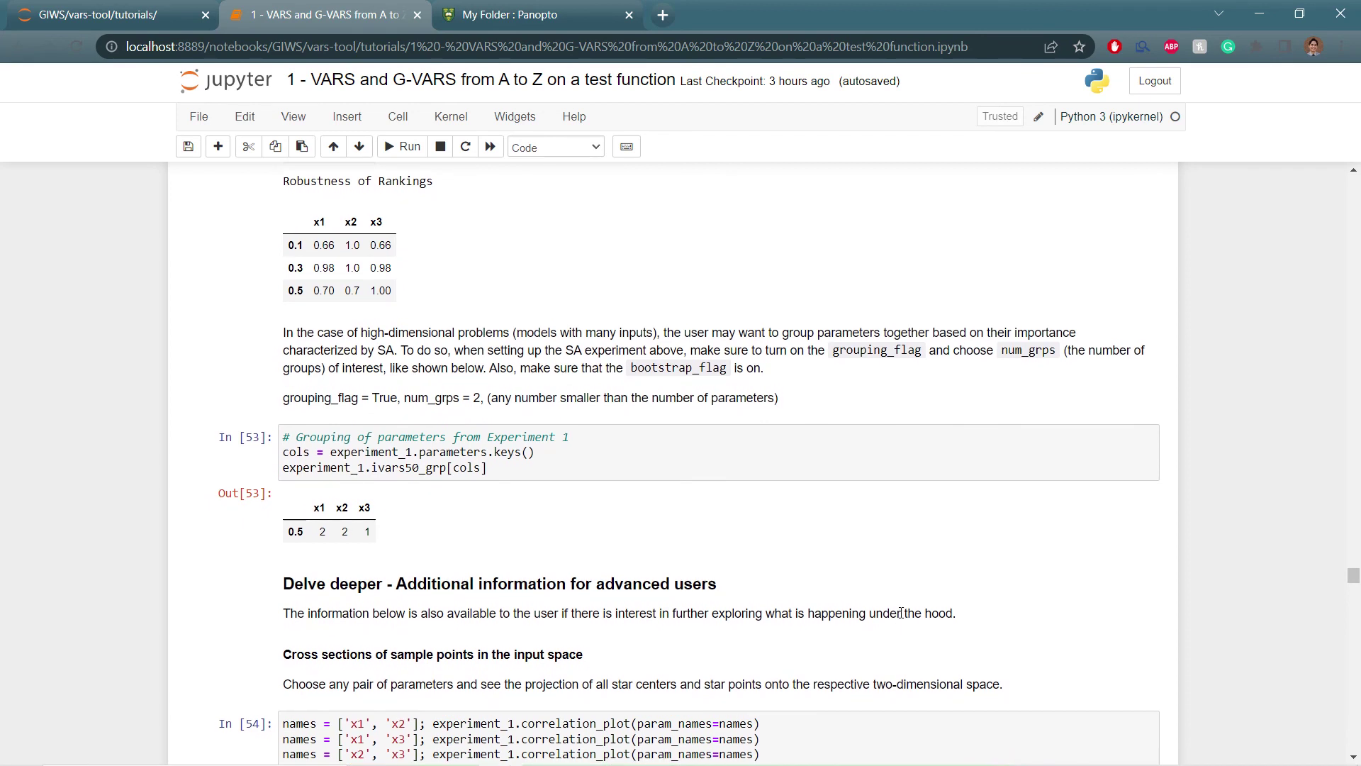
{"action": "scroll", "coordinate": [901, 613], "scroll_direction": "down", "scroll_amount": 1}
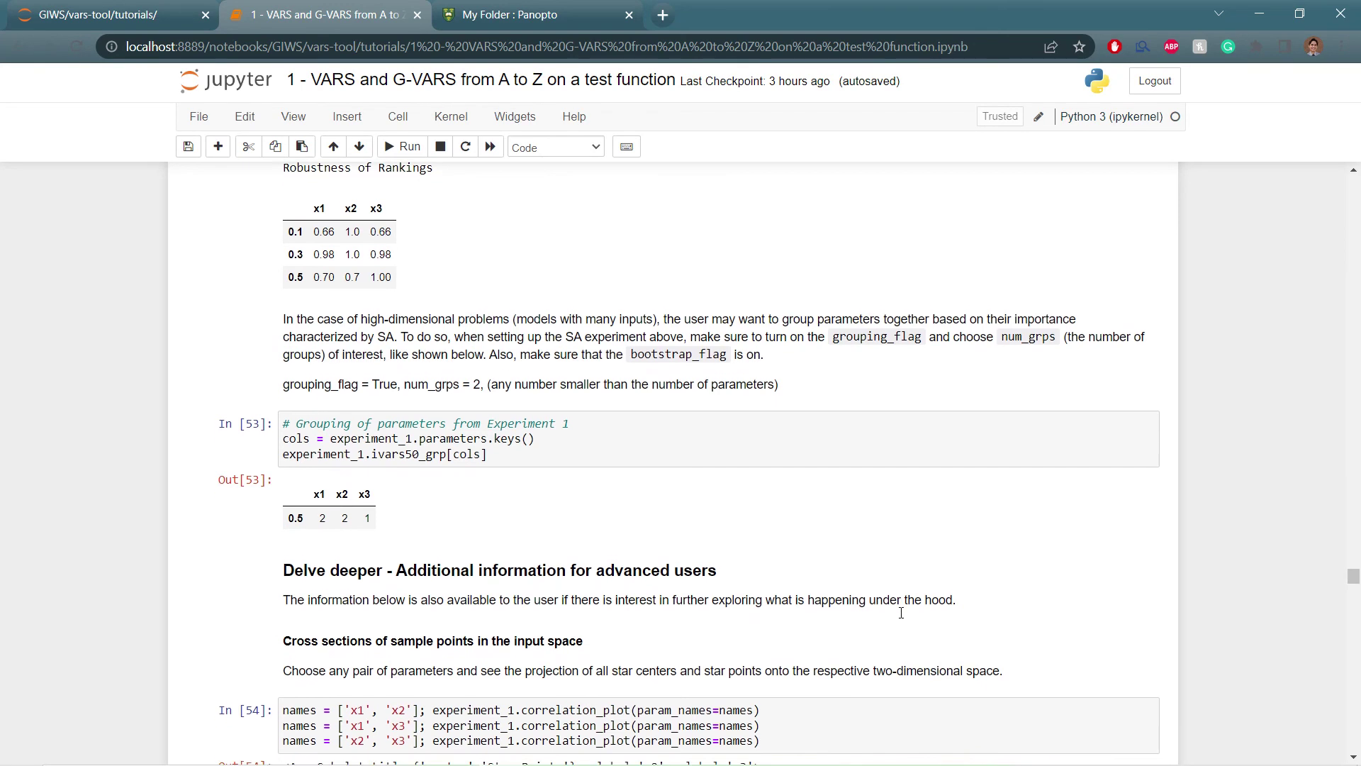
{"action": "scroll", "coordinate": [902, 618], "scroll_direction": "down", "scroll_amount": 1}
{"action": "scroll", "coordinate": [903, 618], "scroll_direction": "down", "scroll_amount": 1}
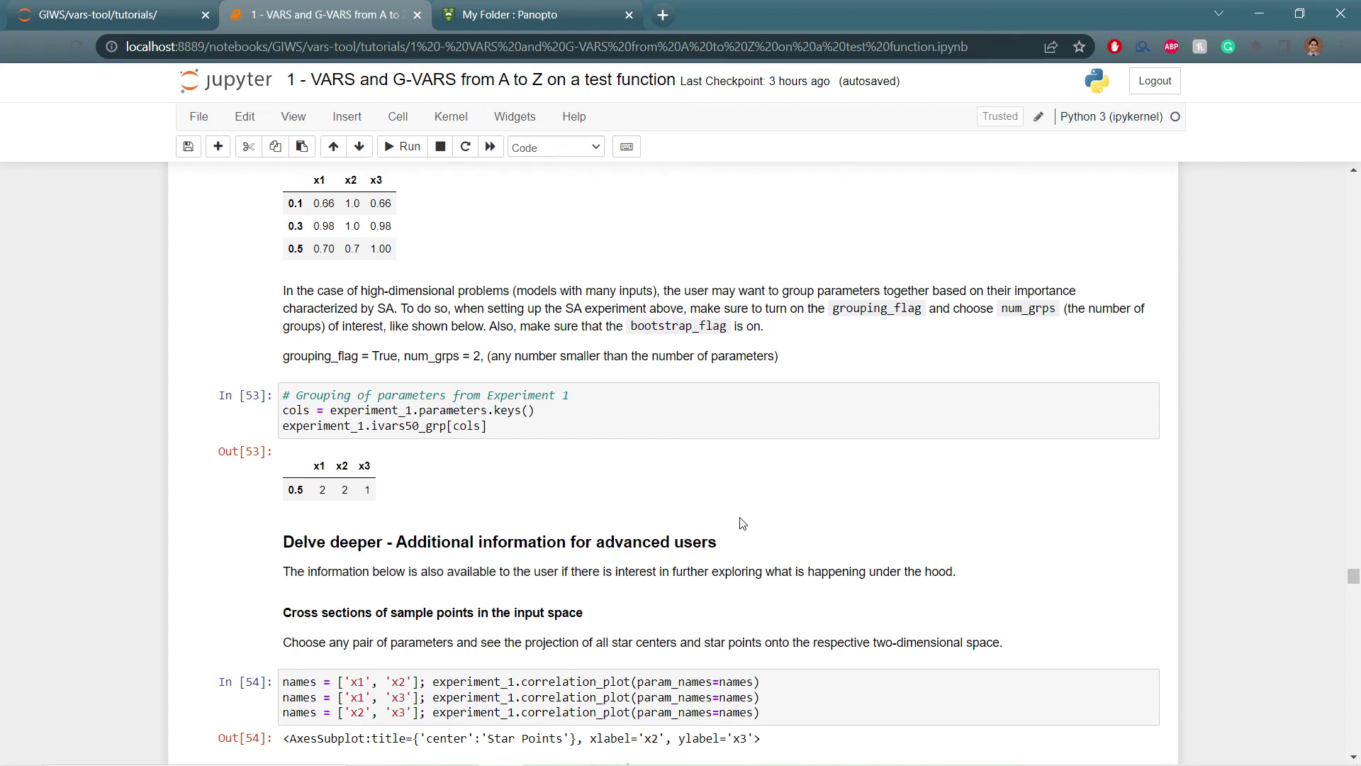
- Read the "Delve deeper" introduction and "Cross sections of sample points in the input space", including the correlation_plot cell and first Star Points plot
{"action": "scroll", "coordinate": [743, 523], "scroll_direction": "down", "scroll_amount": 1}
{"action": "scroll", "coordinate": [742, 524], "scroll_direction": "down", "scroll_amount": 1}
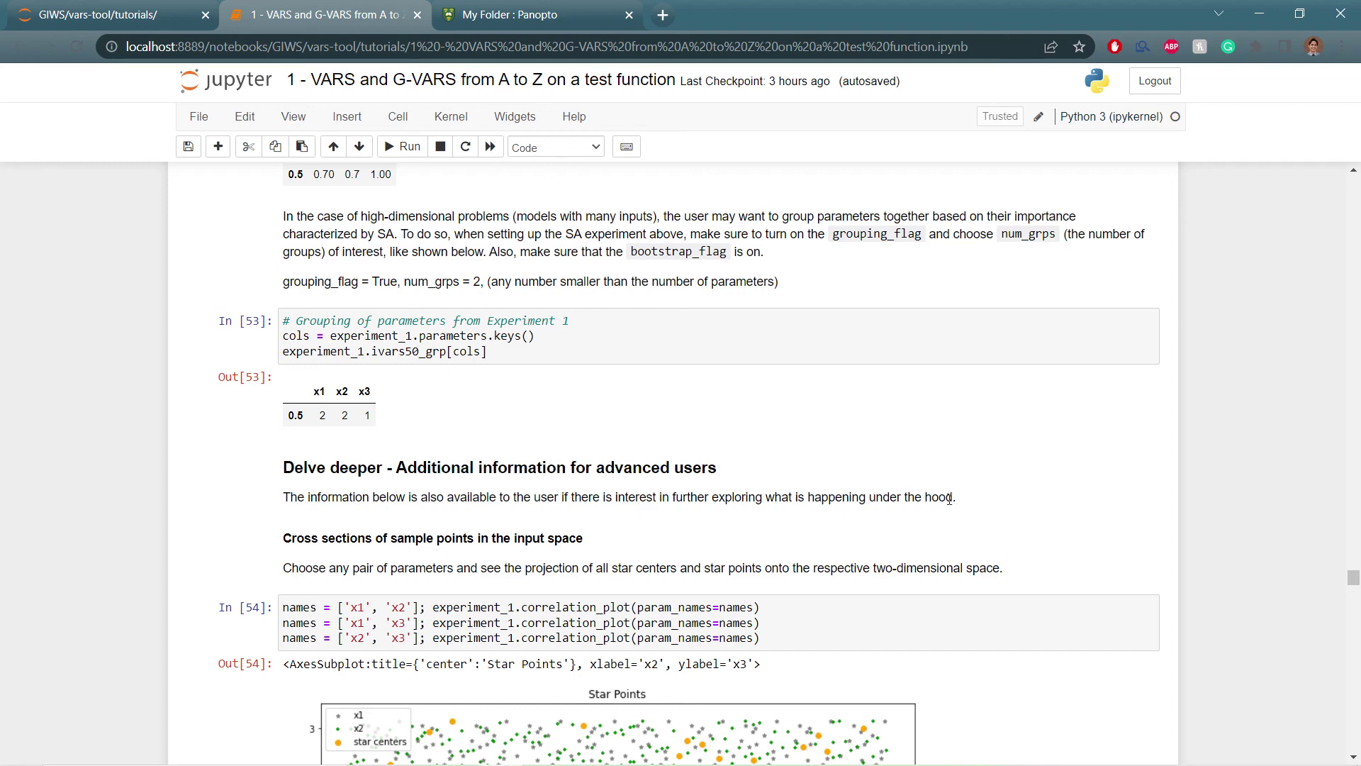
{"action": "scroll", "coordinate": [943, 482], "scroll_direction": "down", "scroll_amount": 2}
{"action": "scroll", "coordinate": [949, 499], "scroll_direction": "down", "scroll_amount": 3}
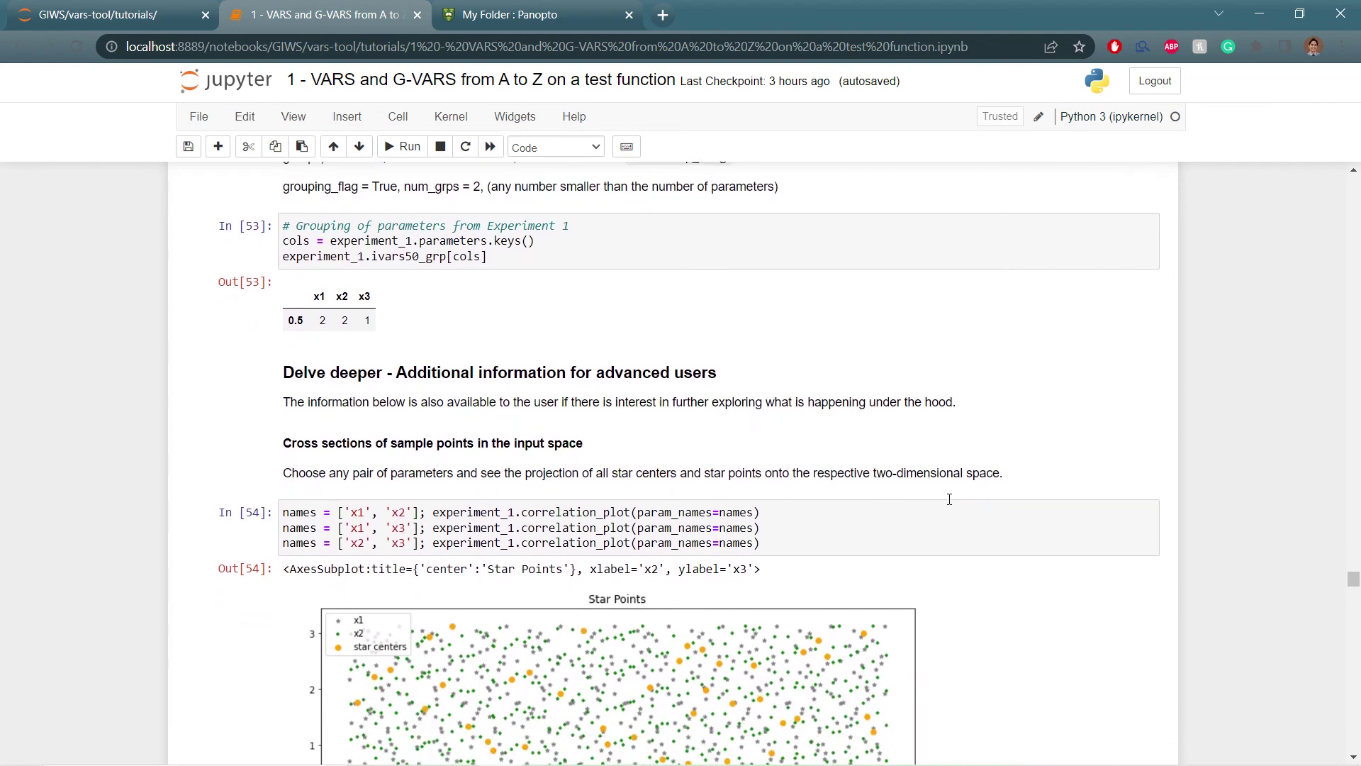